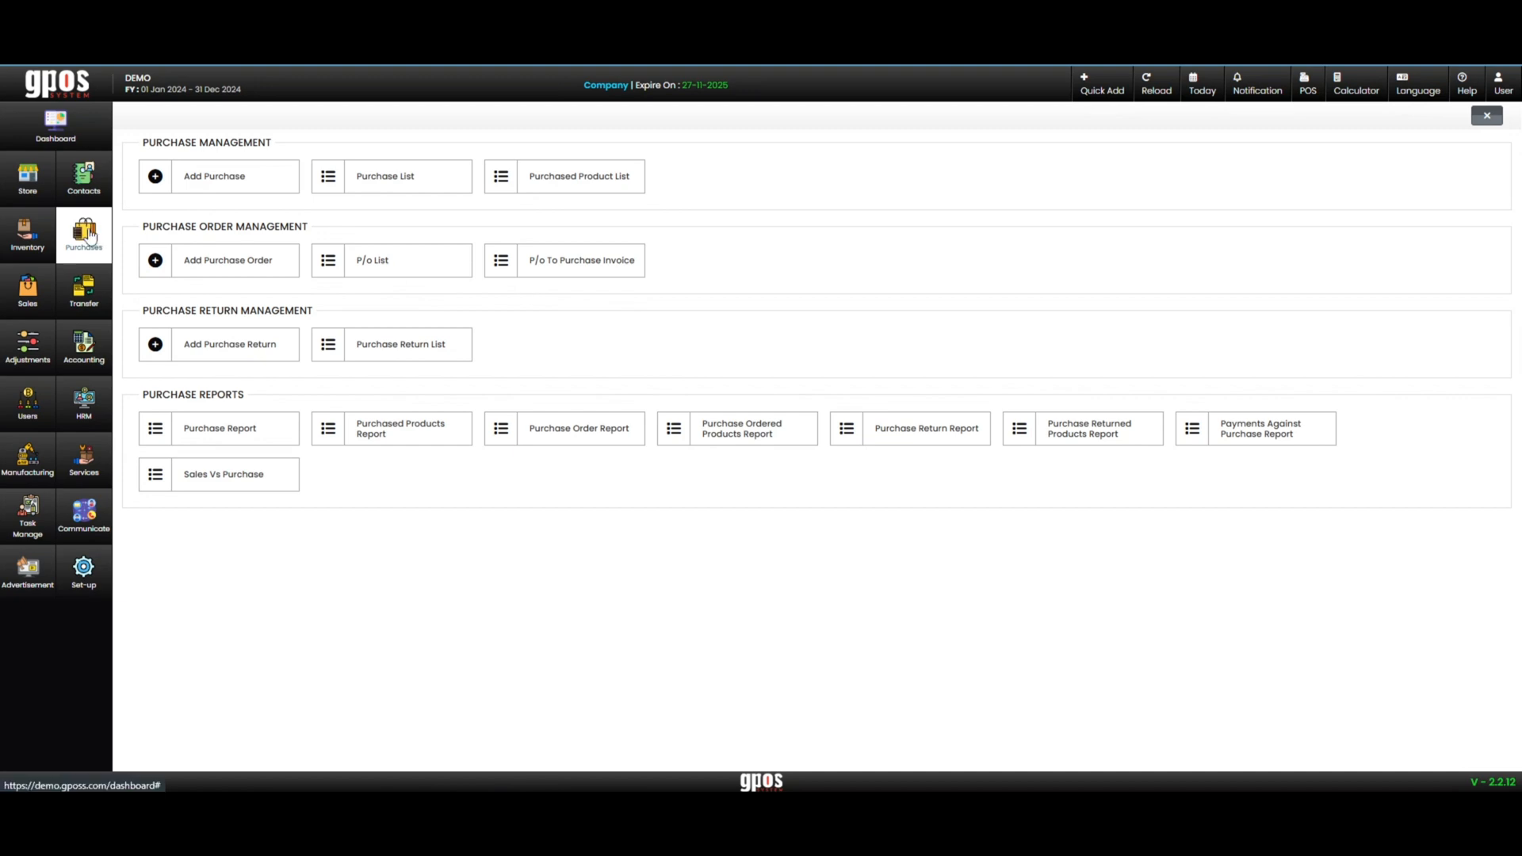
Start a new purchase order and add Products one with a quantity of 12 pieces
left_click(211, 263)
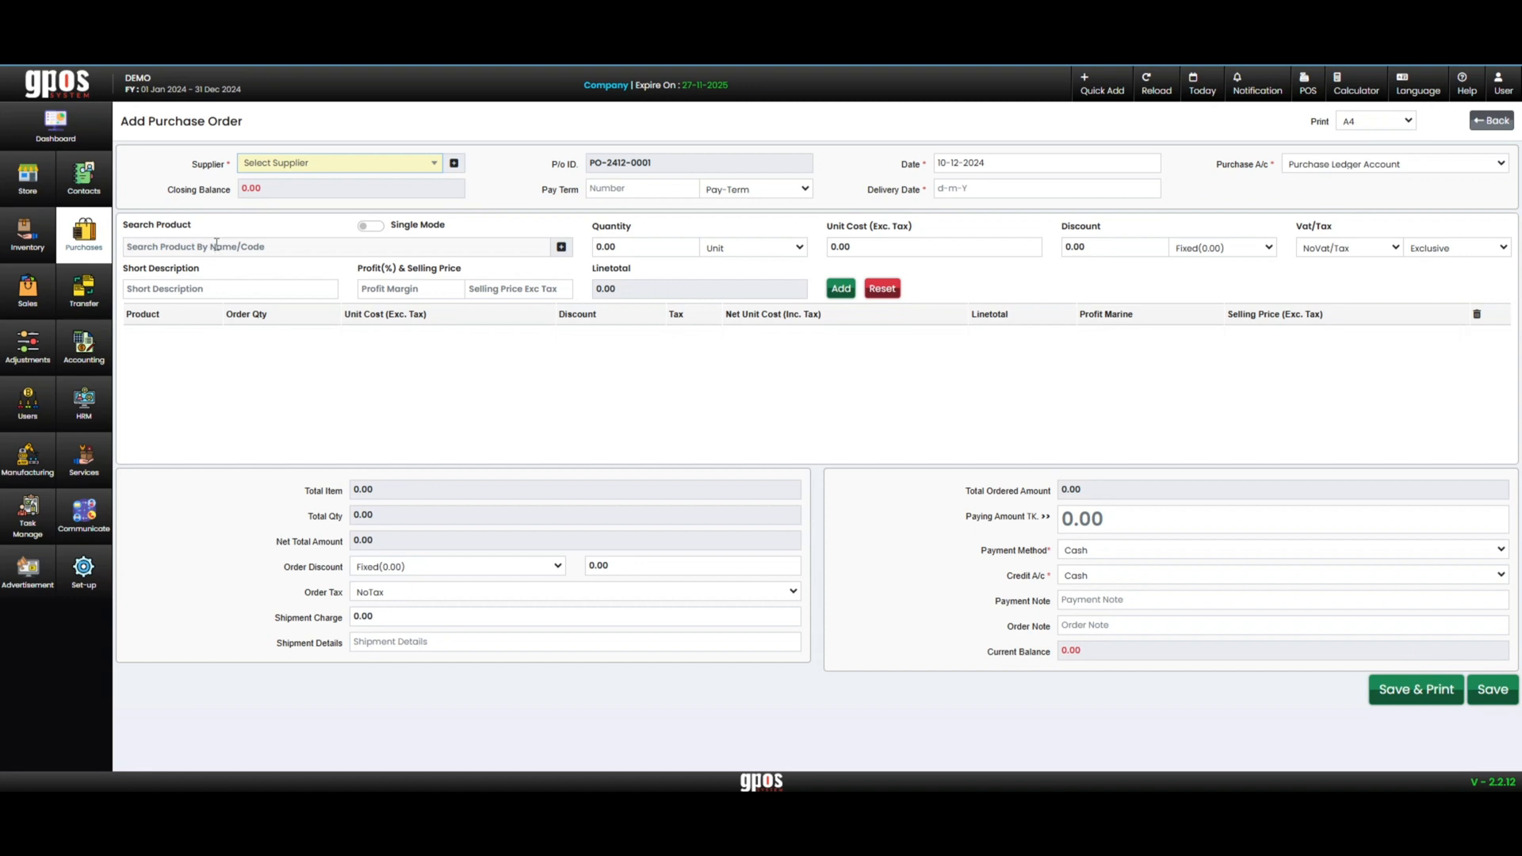
left_click(183, 248)
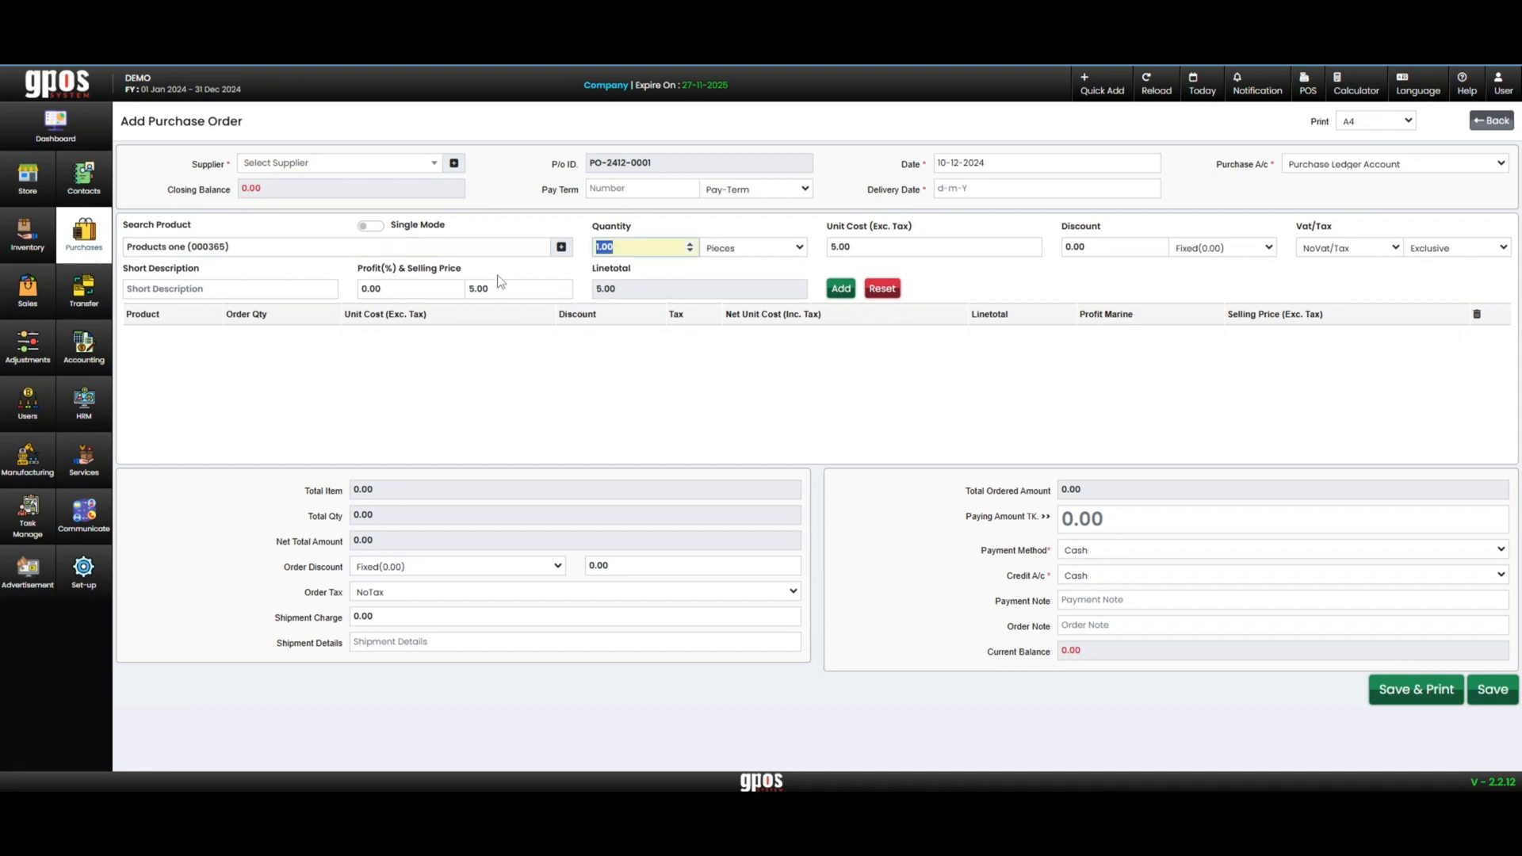
type("1")
key("Return")
key("Return")
key("Return")
key("Return")
key("Return")
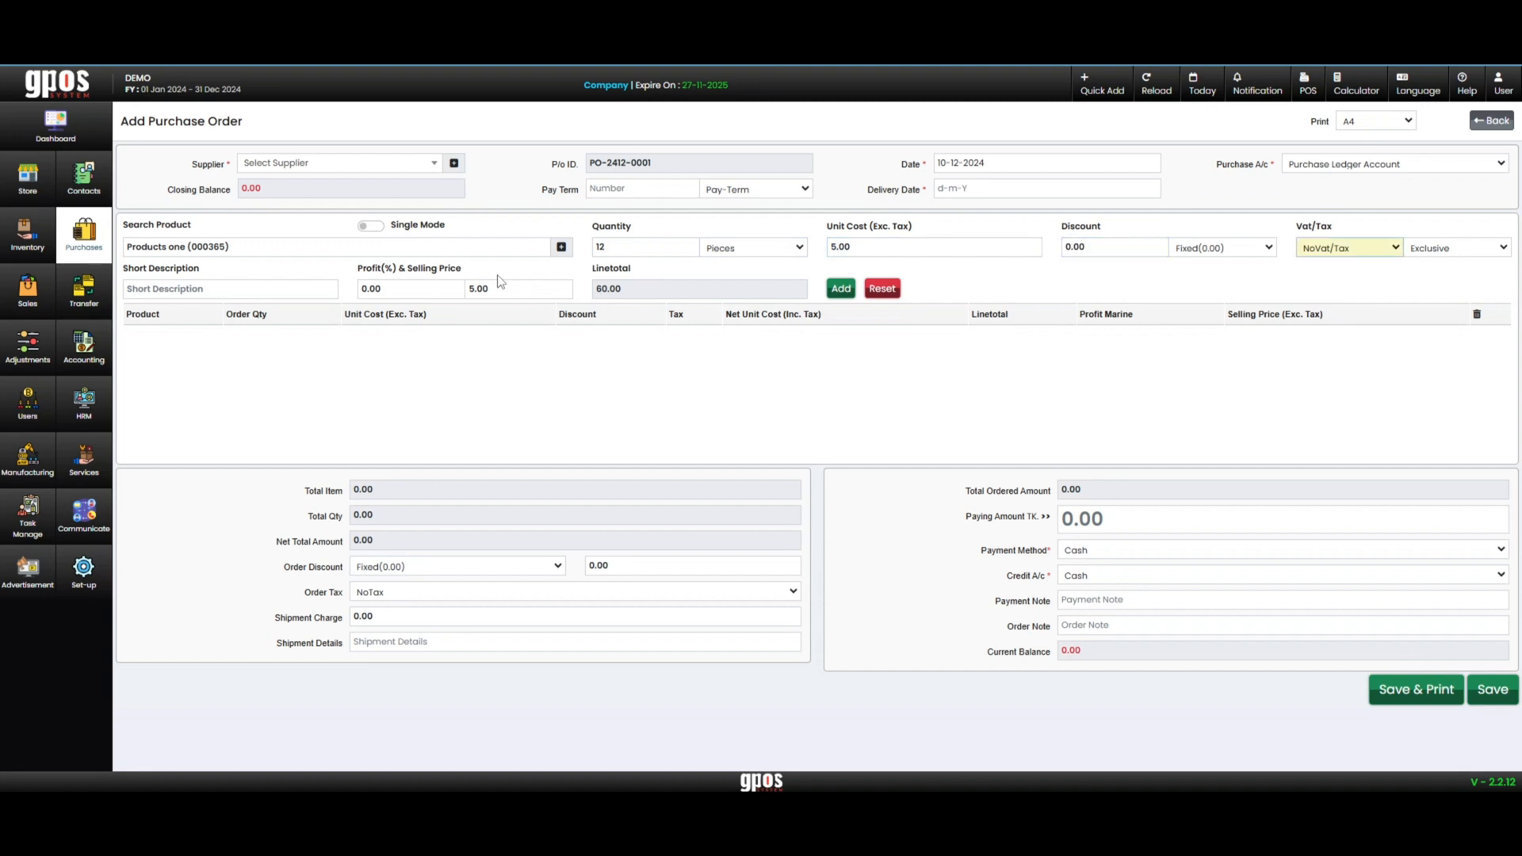
key("Return")
key("Return")
key("Return")
key("Return")
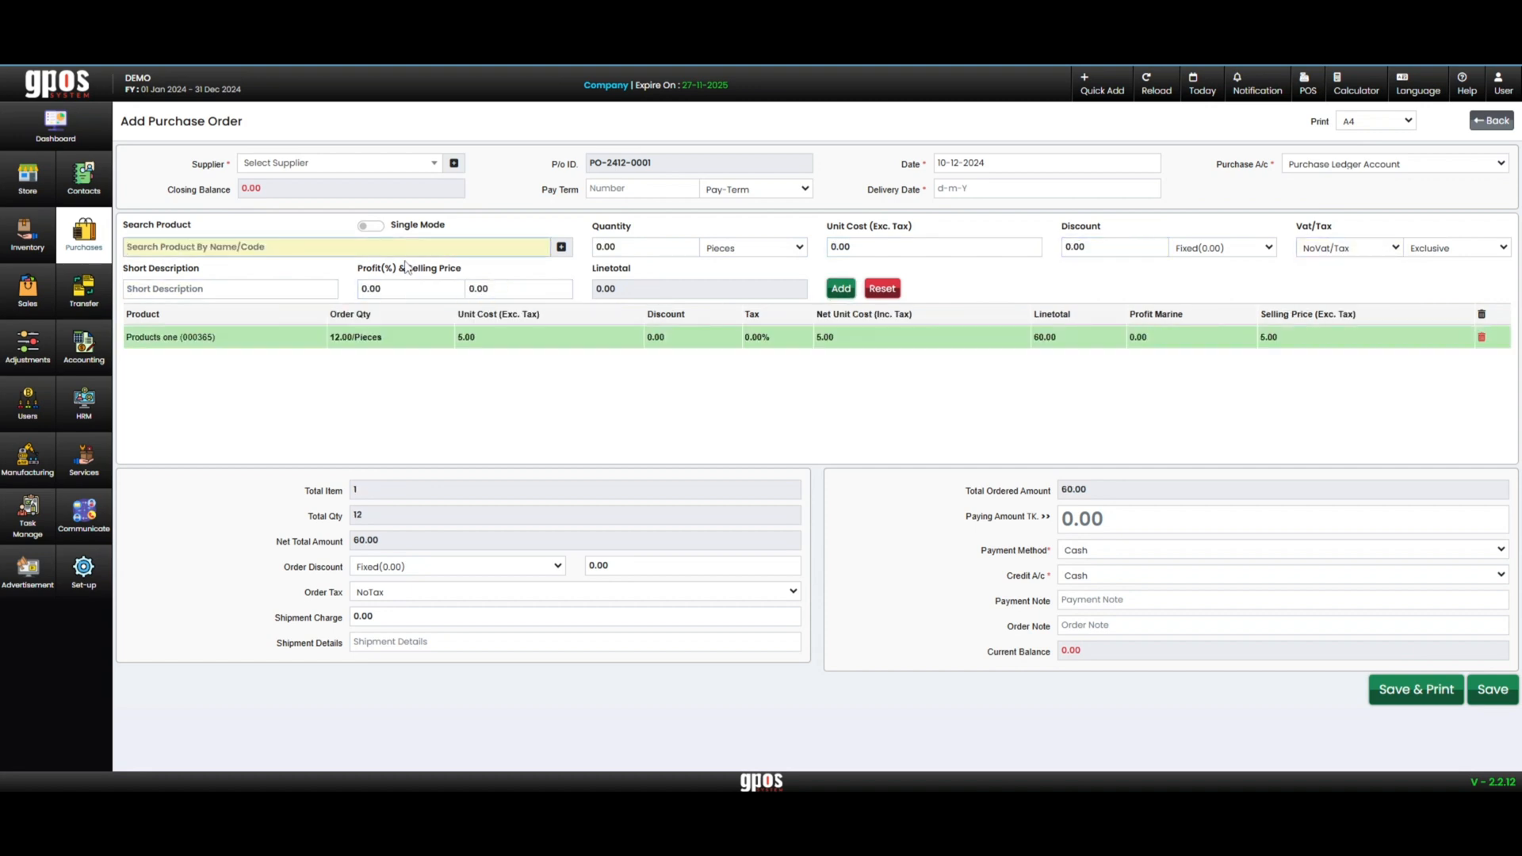
Add Products two to the purchase order with a quantity of 10 pieces
type("pro")
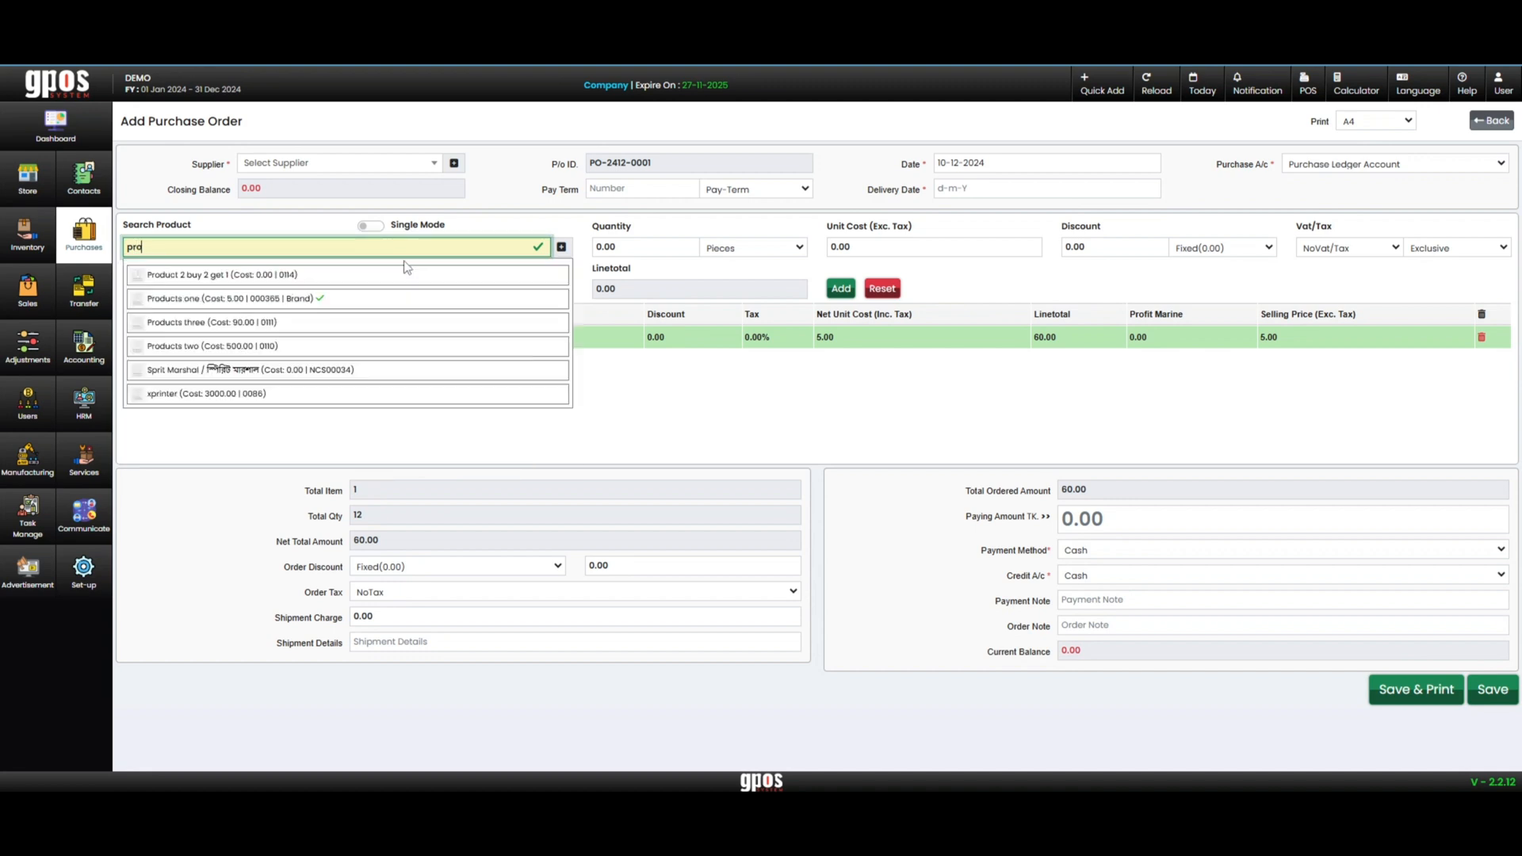
left_click(266, 347)
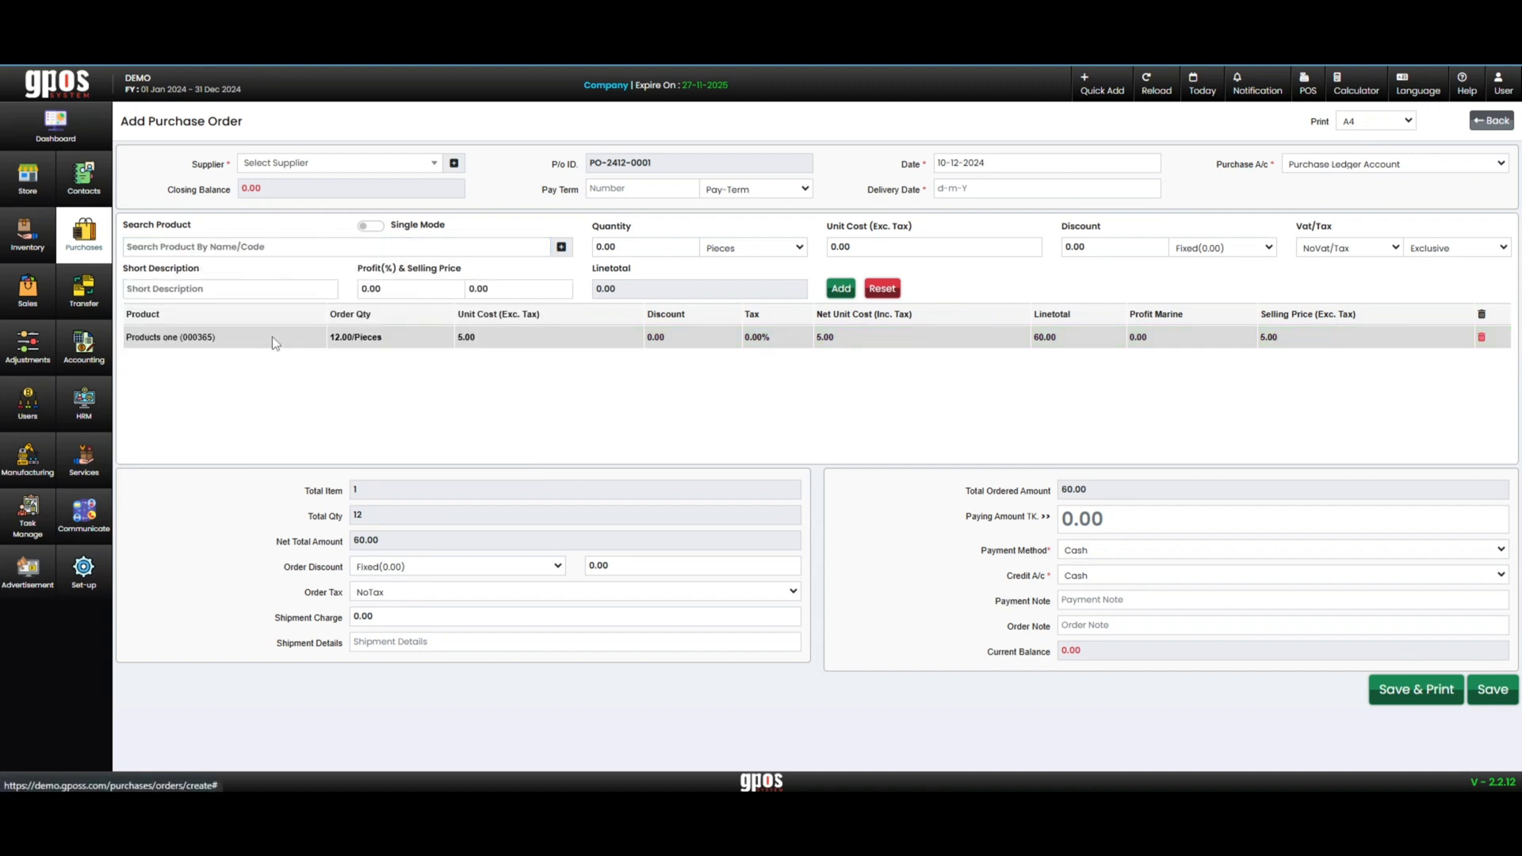
type("10")
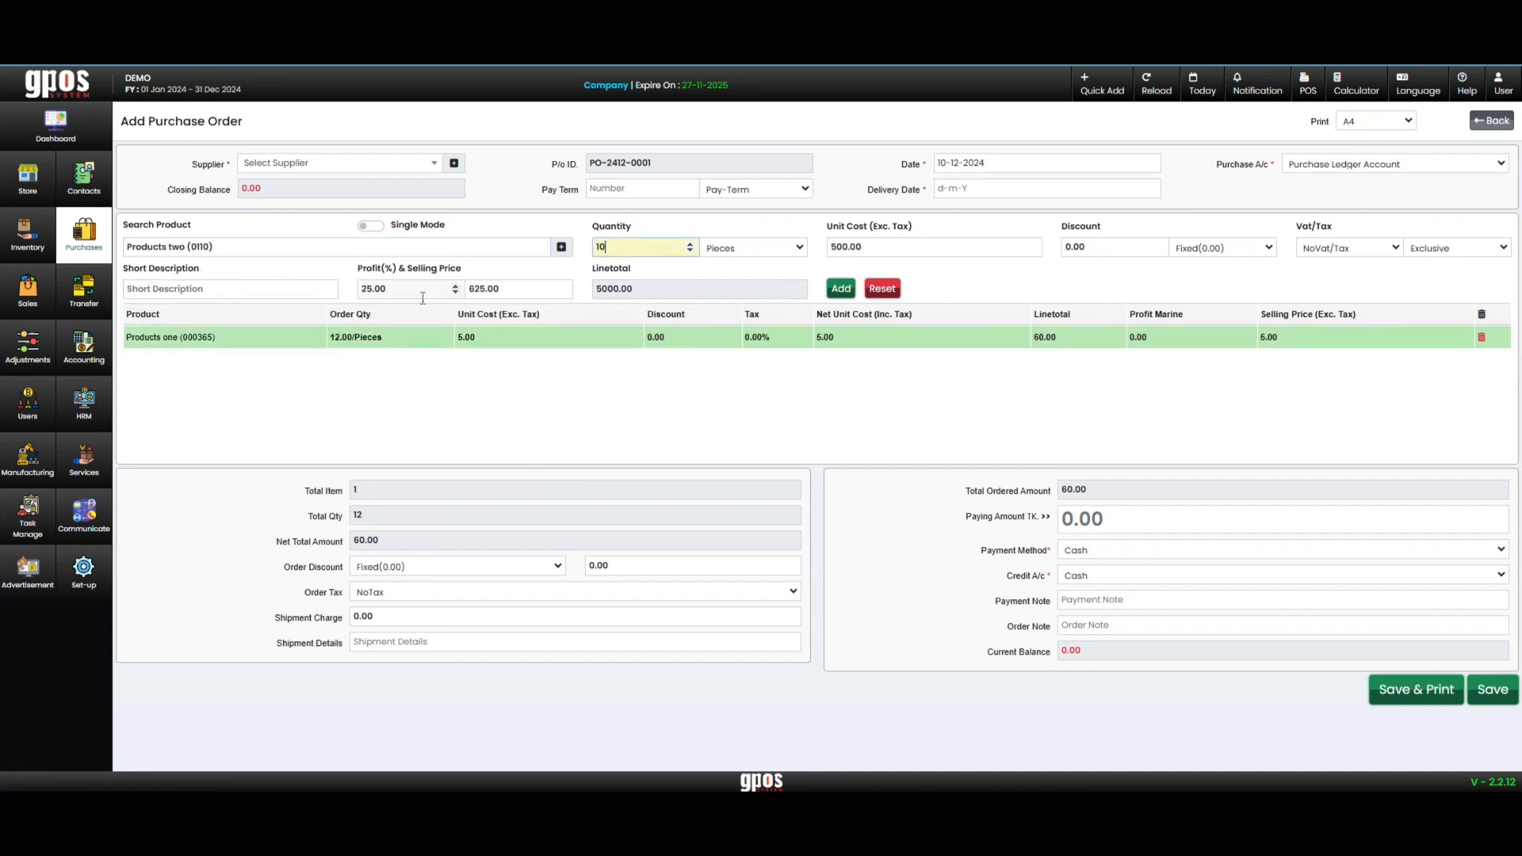
key("Return")
key("Return")
key("Return")
key("Return")
key("Return")
key("Return")
key("Return")
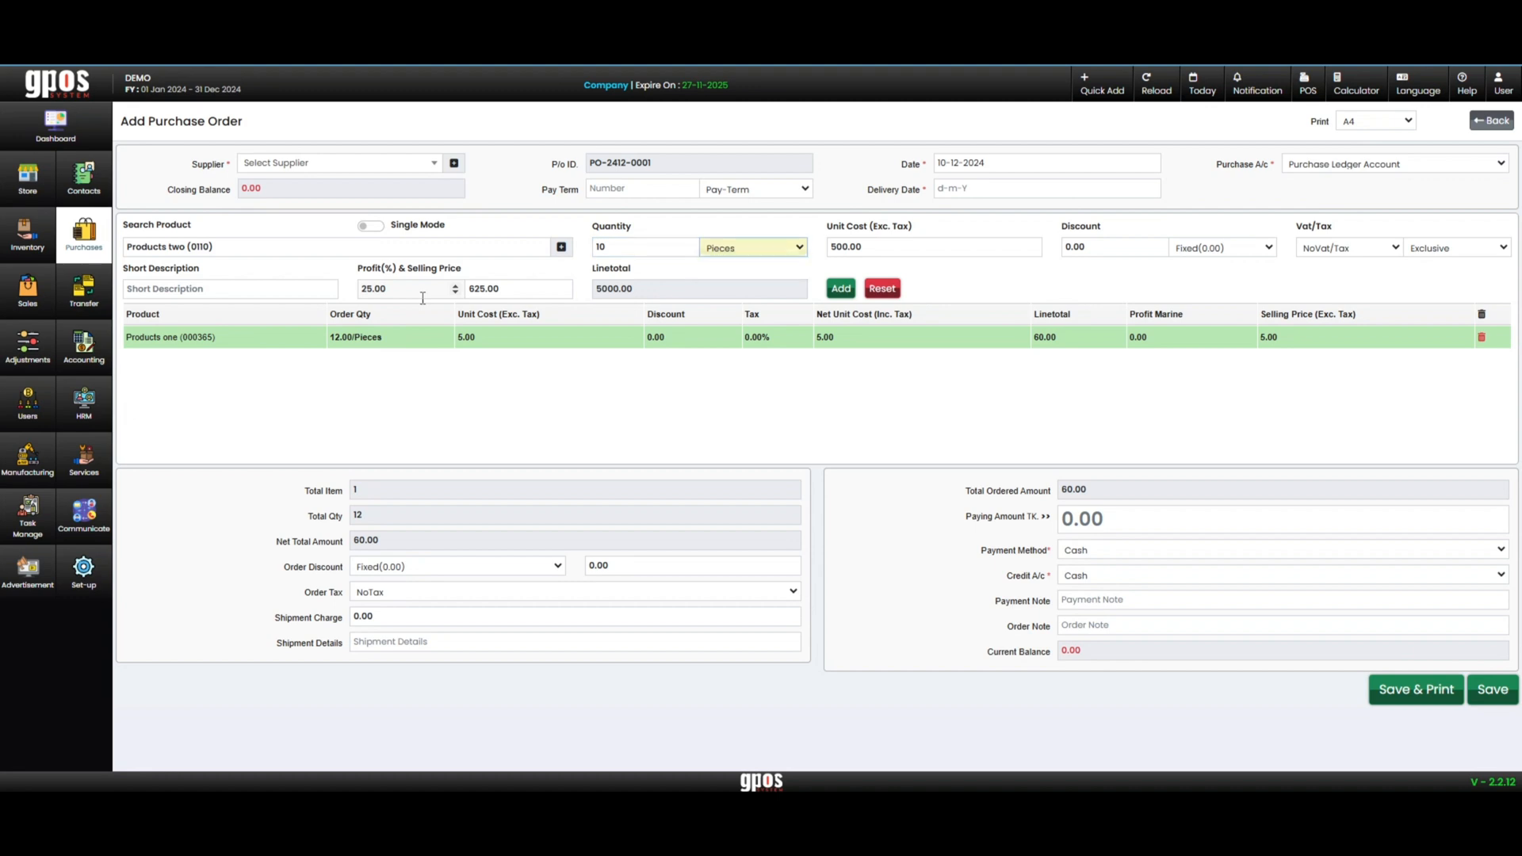
key("Return")
key("Return")
key("Return")
key("Return")
key("Return")
key("Return")
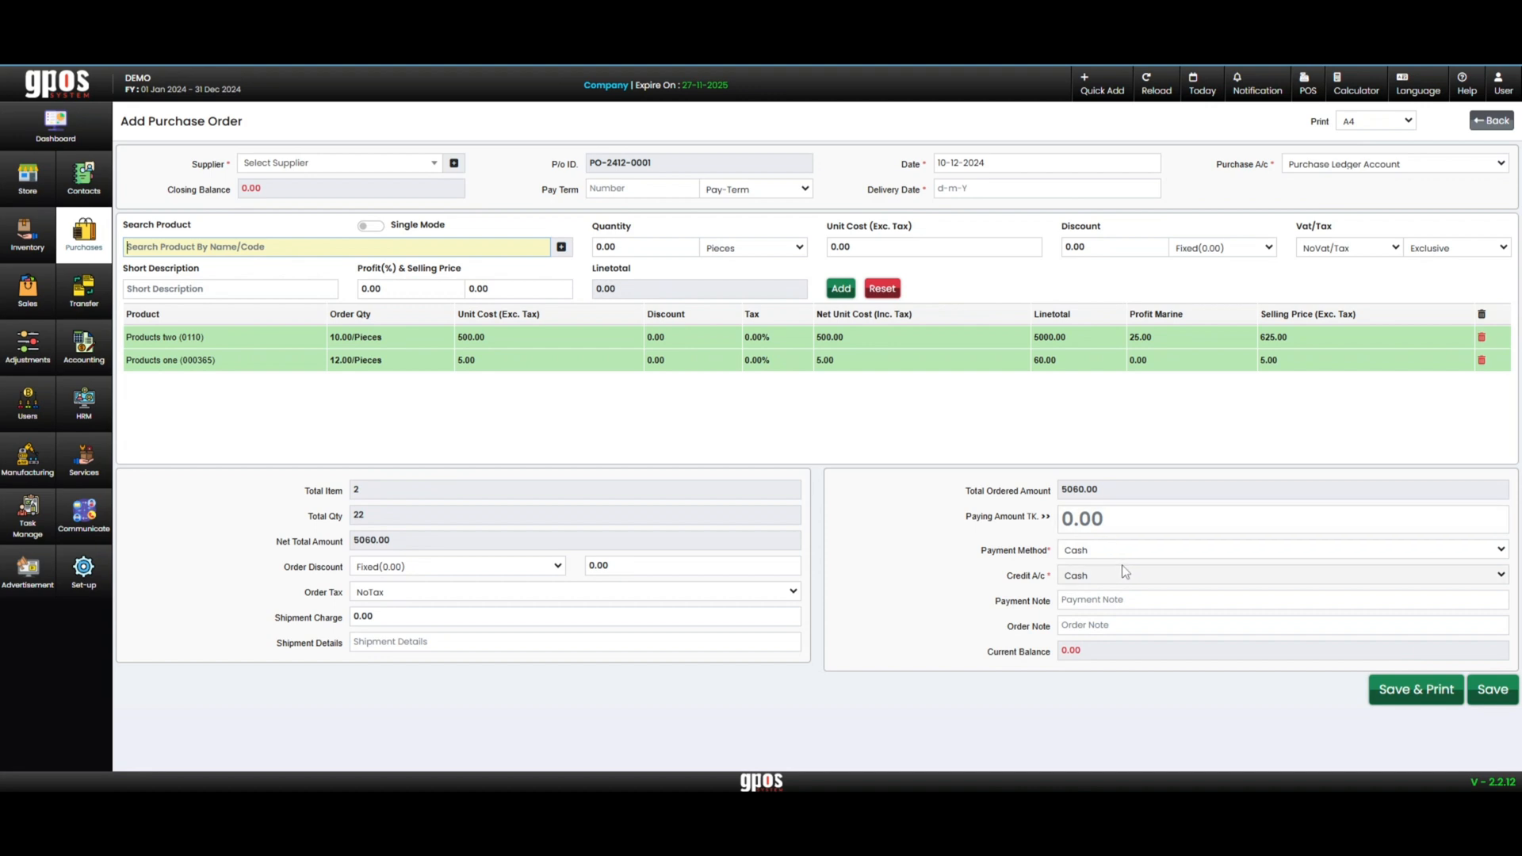
Choose the supplier listed directly after "abc" for the purchase order
left_click(1050, 517)
left_click(1050, 517)
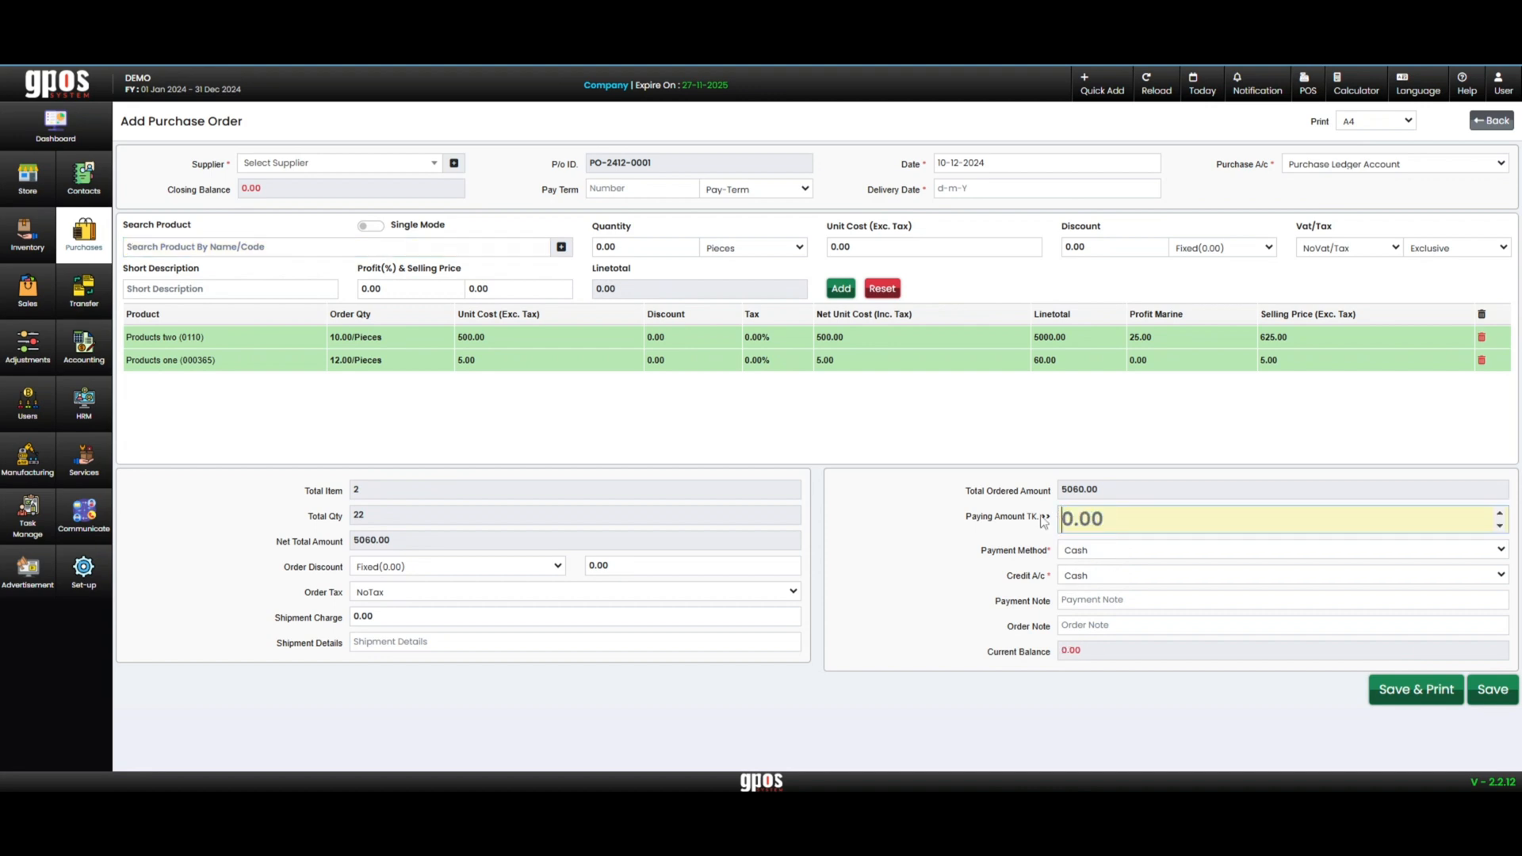
left_click(1487, 692)
left_click(339, 163)
left_click(288, 264)
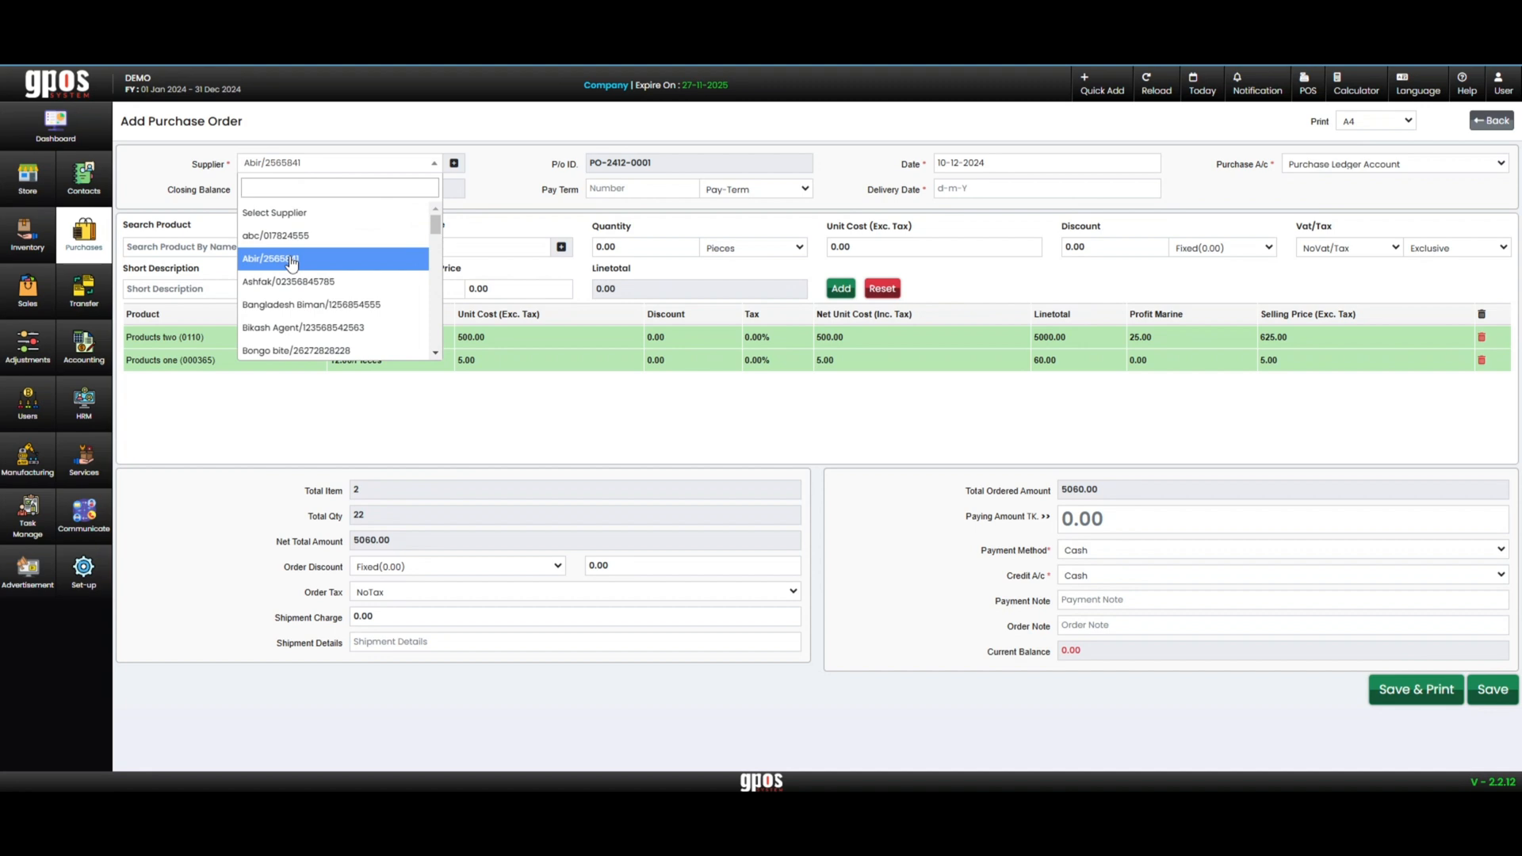
left_click(292, 260)
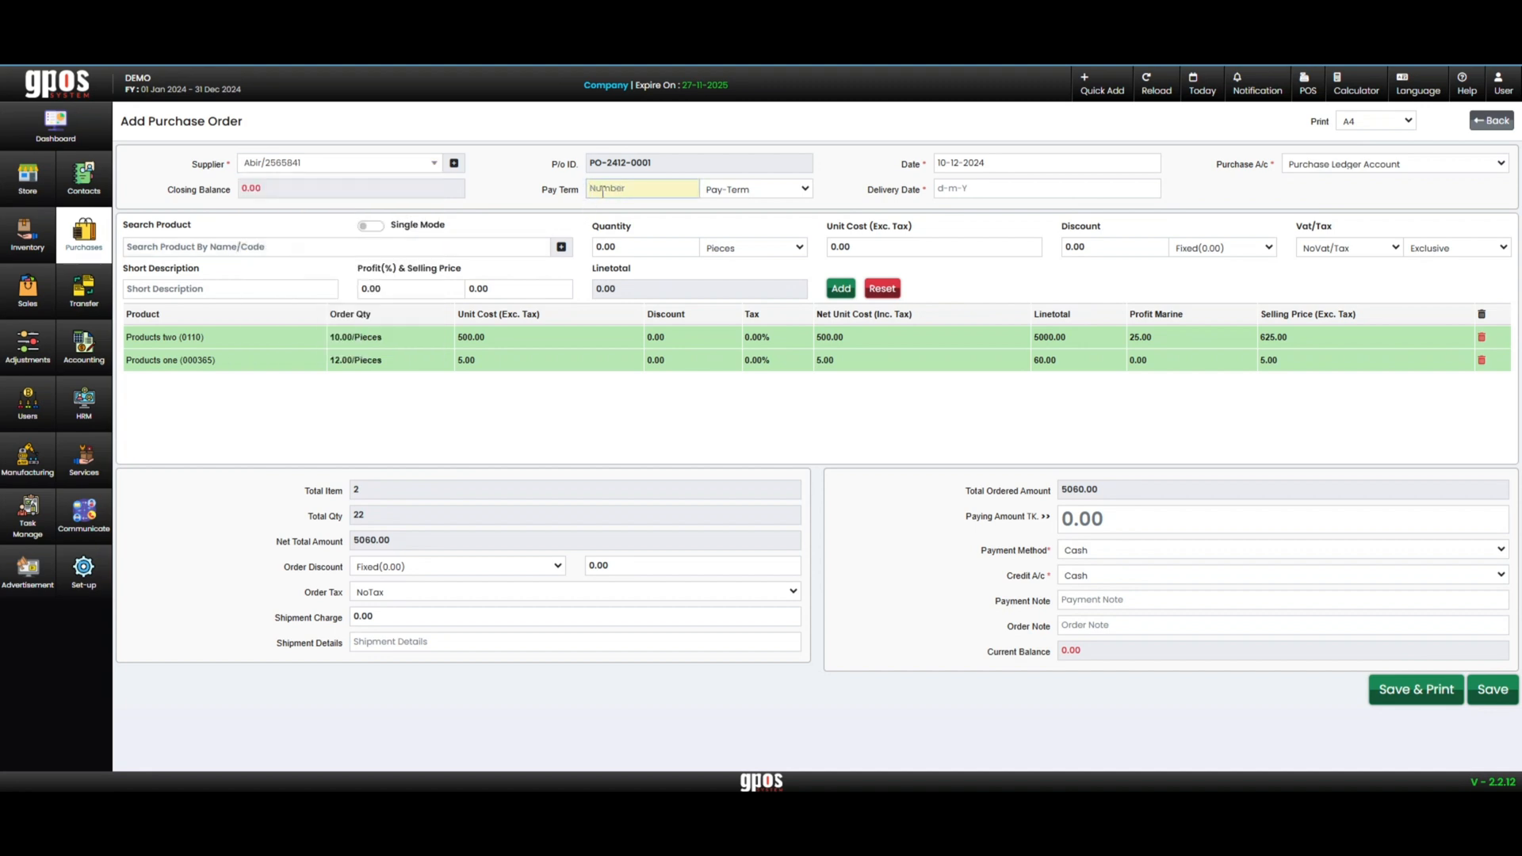
Set the delivery date to 12-12-2024 and save the purchase order with the Purchase Ledger Account
left_click(975, 188)
left_click(1032, 356)
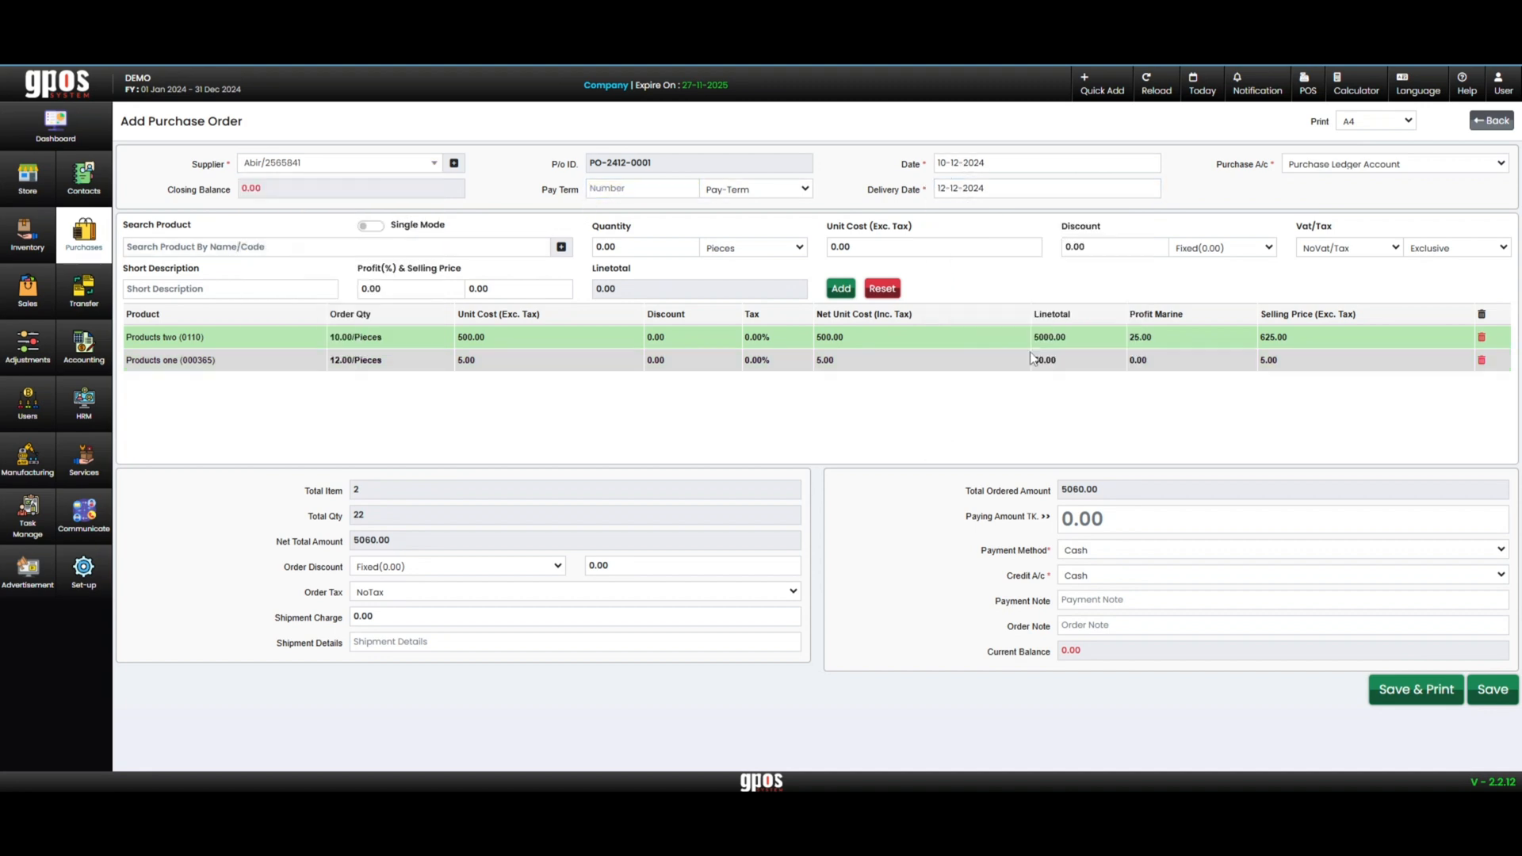
left_click(1362, 170)
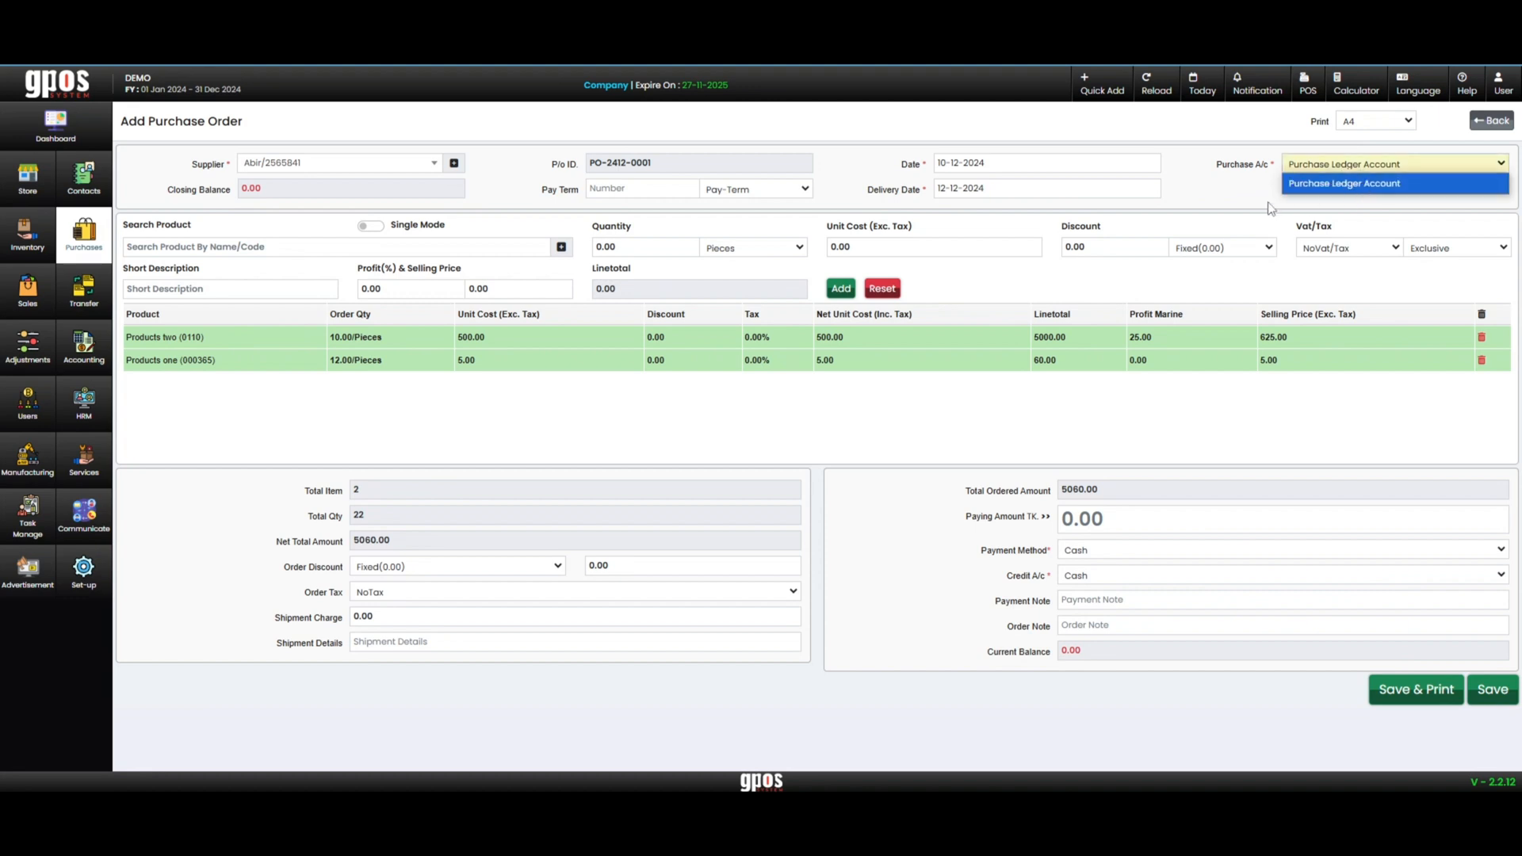
left_click(1493, 689)
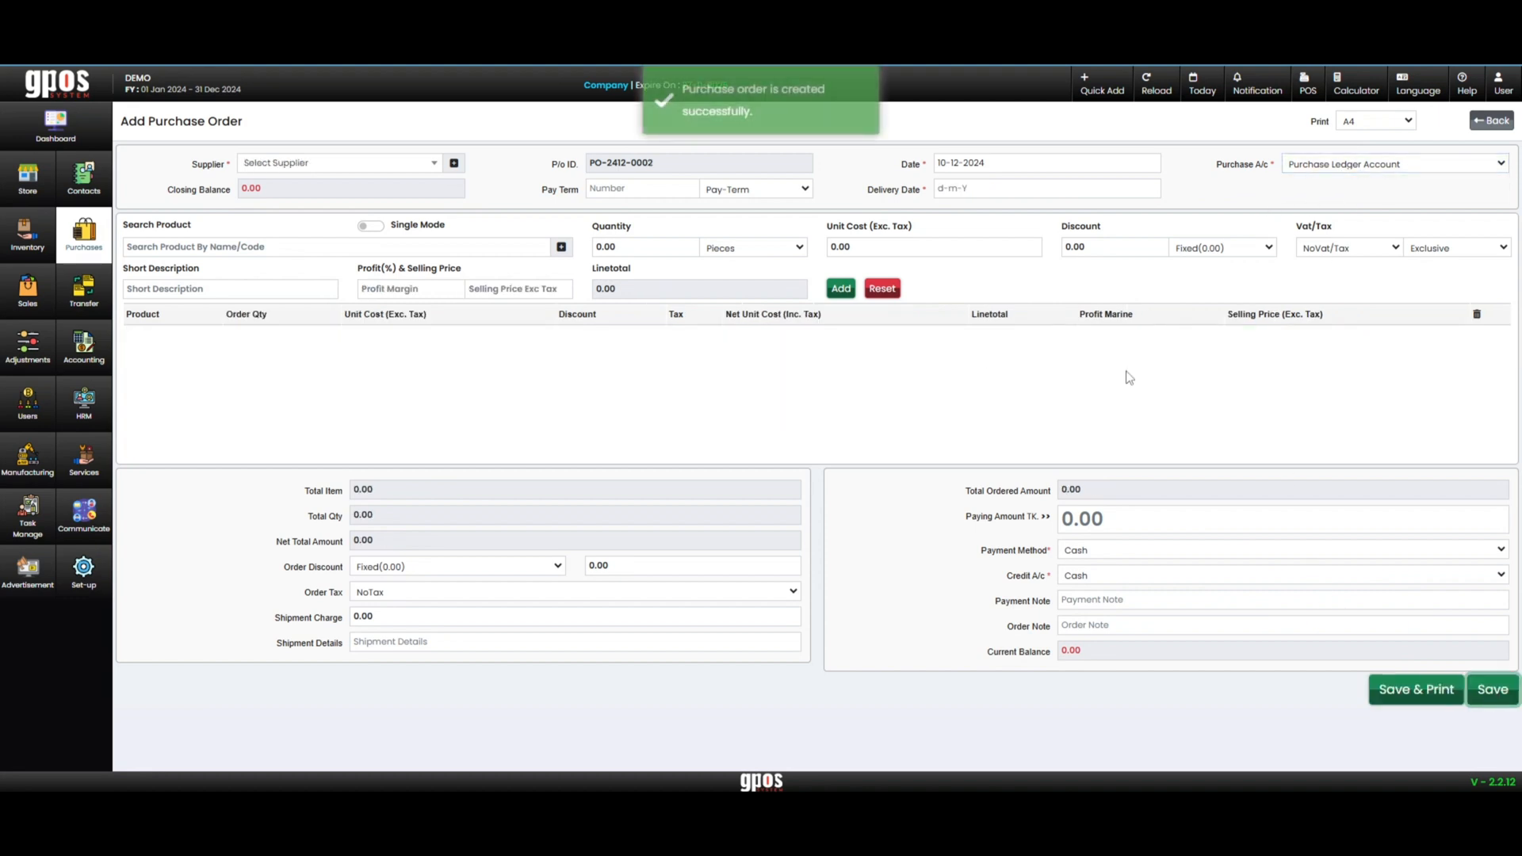
Go to the list of purchase orders and show the details of the order dated 10-12-2024
left_click(86, 238)
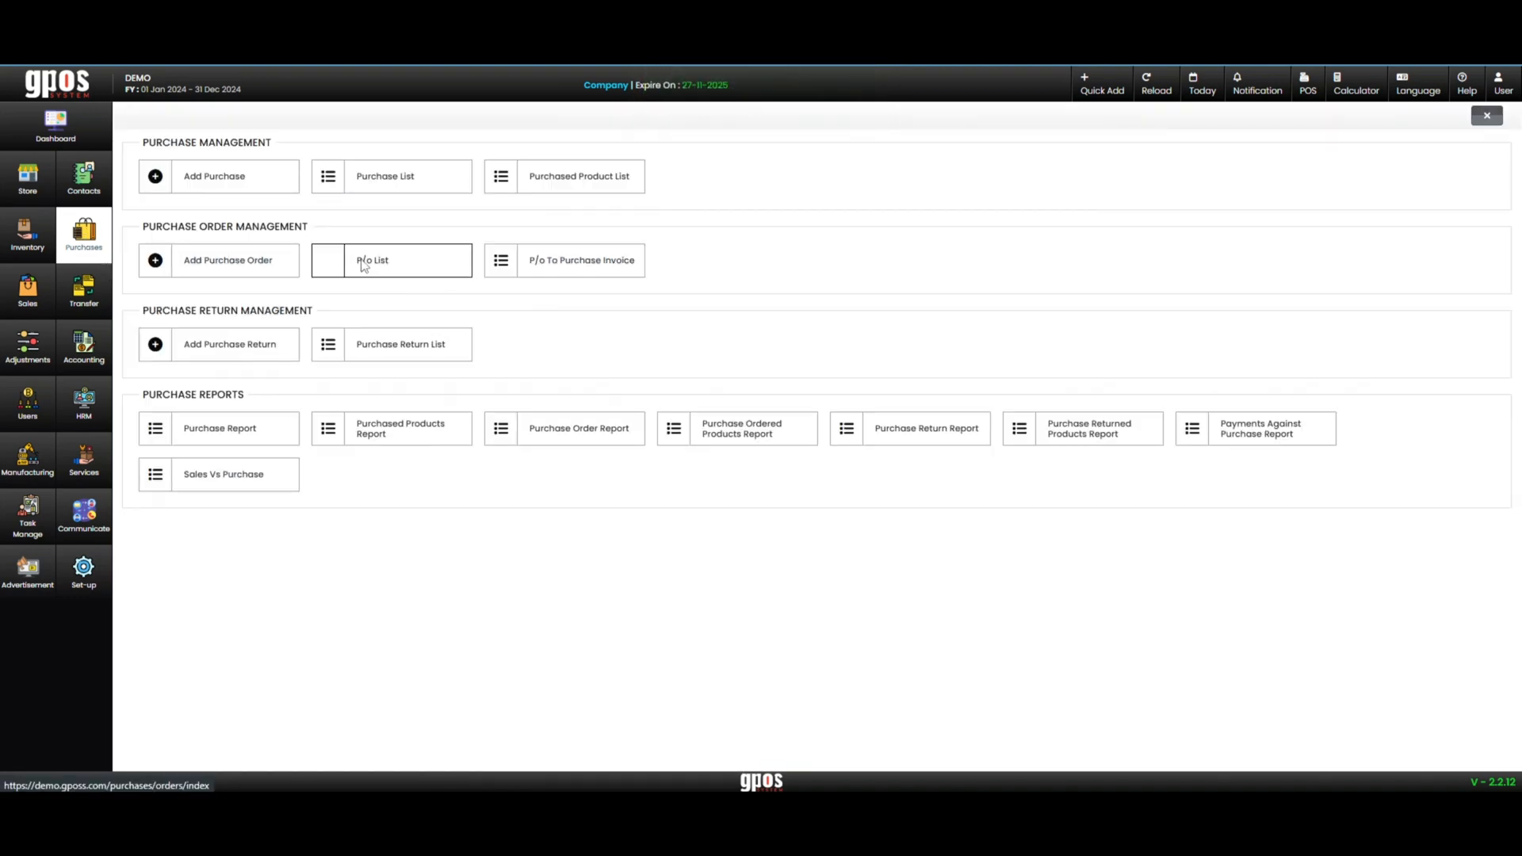
left_click(364, 264)
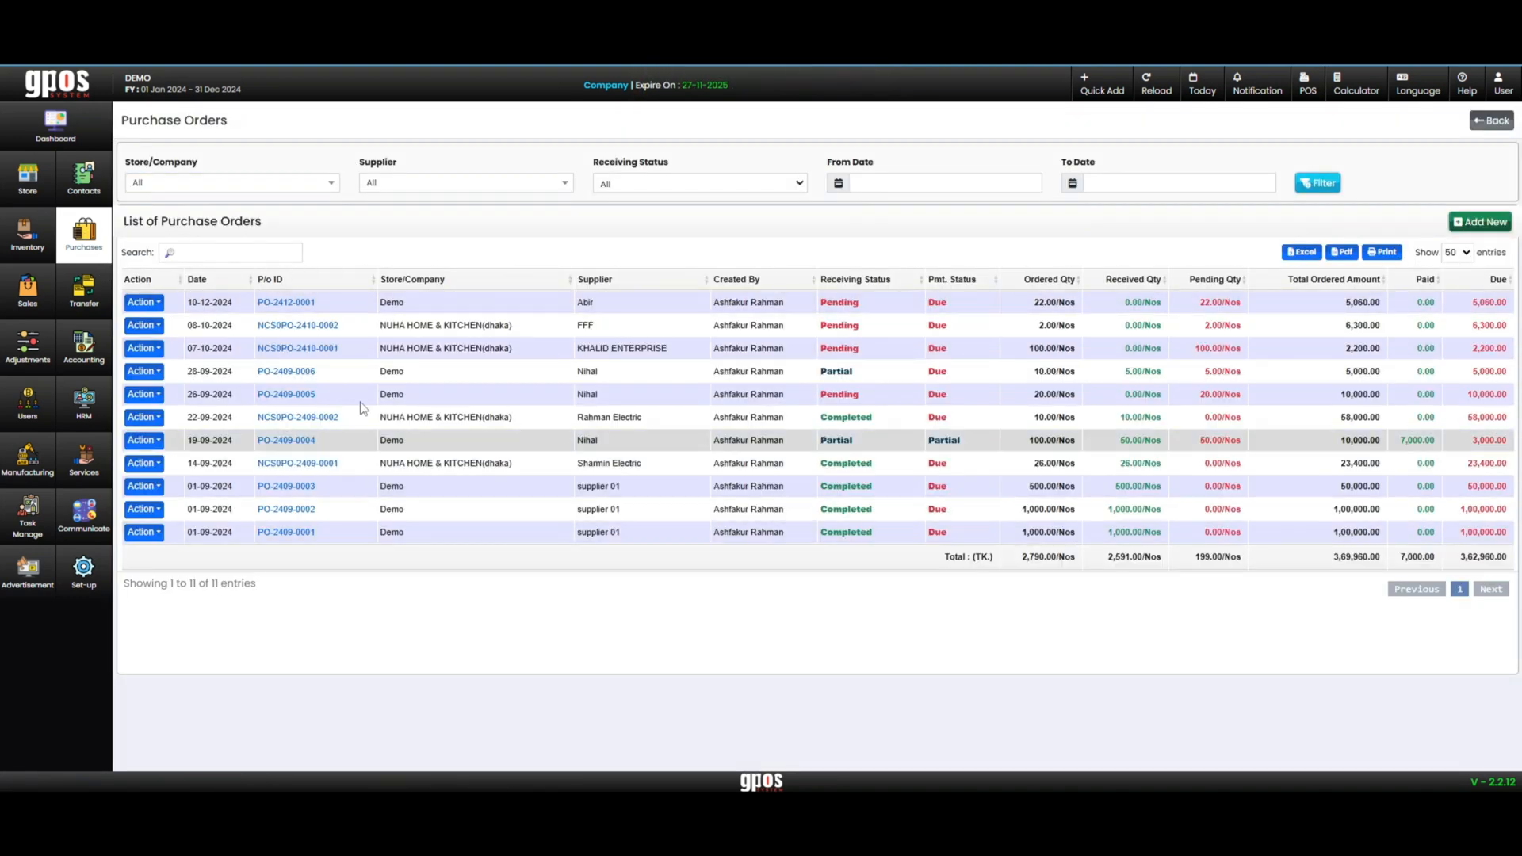
left_click_drag(186, 303, 238, 309)
left_click(293, 304)
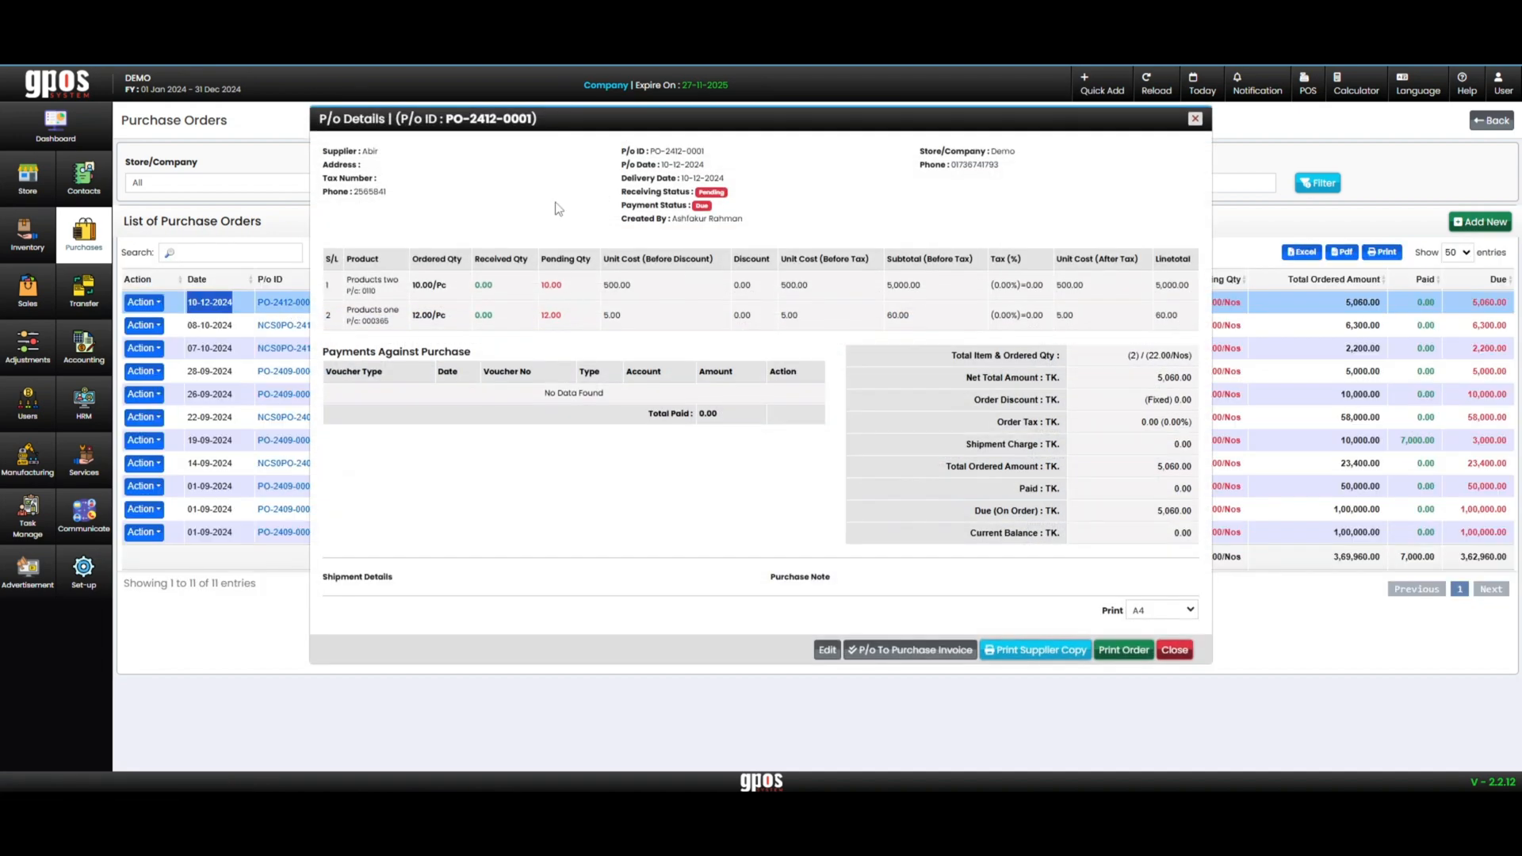
Examine the receiving status, payment status and creator in the purchase order details
left_click_drag(679, 197, 622, 208)
left_click(749, 198)
left_click(620, 209)
left_click(738, 219)
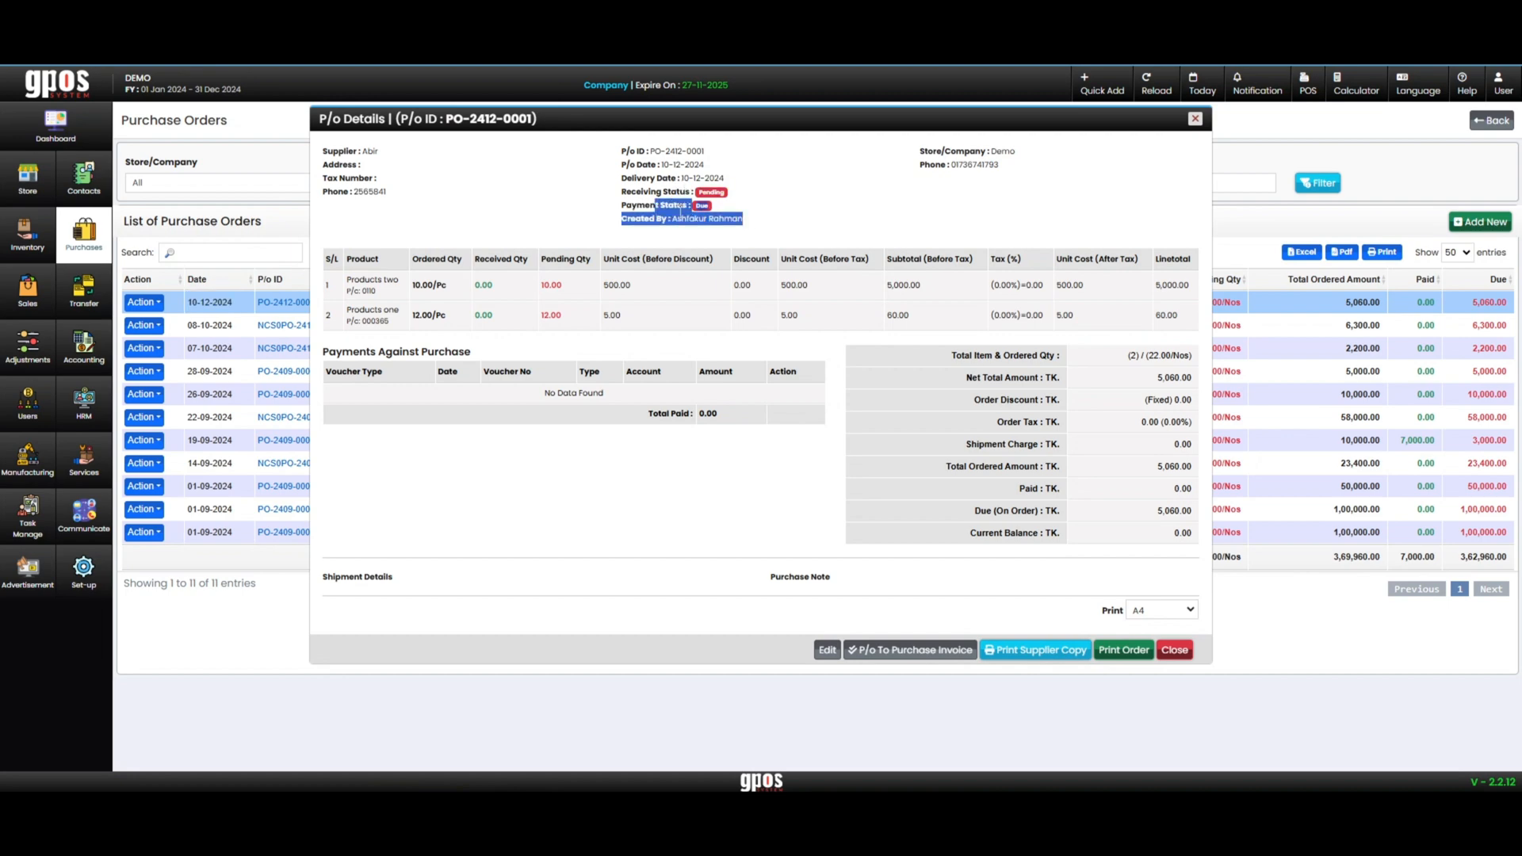
left_click(843, 211)
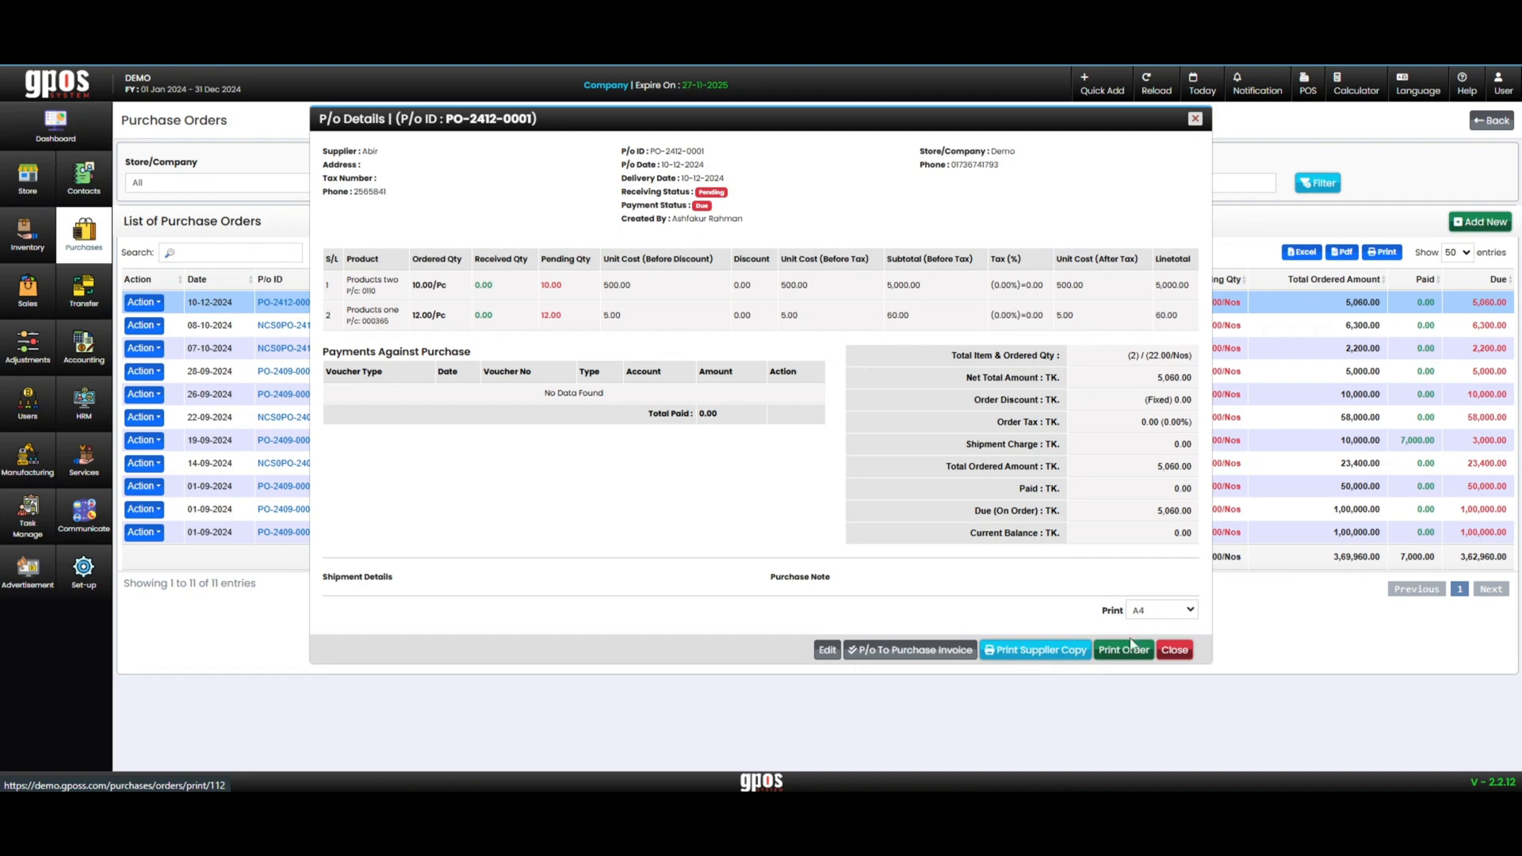
Examine the A4 print preview of the purchase order, cancel printing and close the order details
left_click(1153, 612)
left_click(1082, 612)
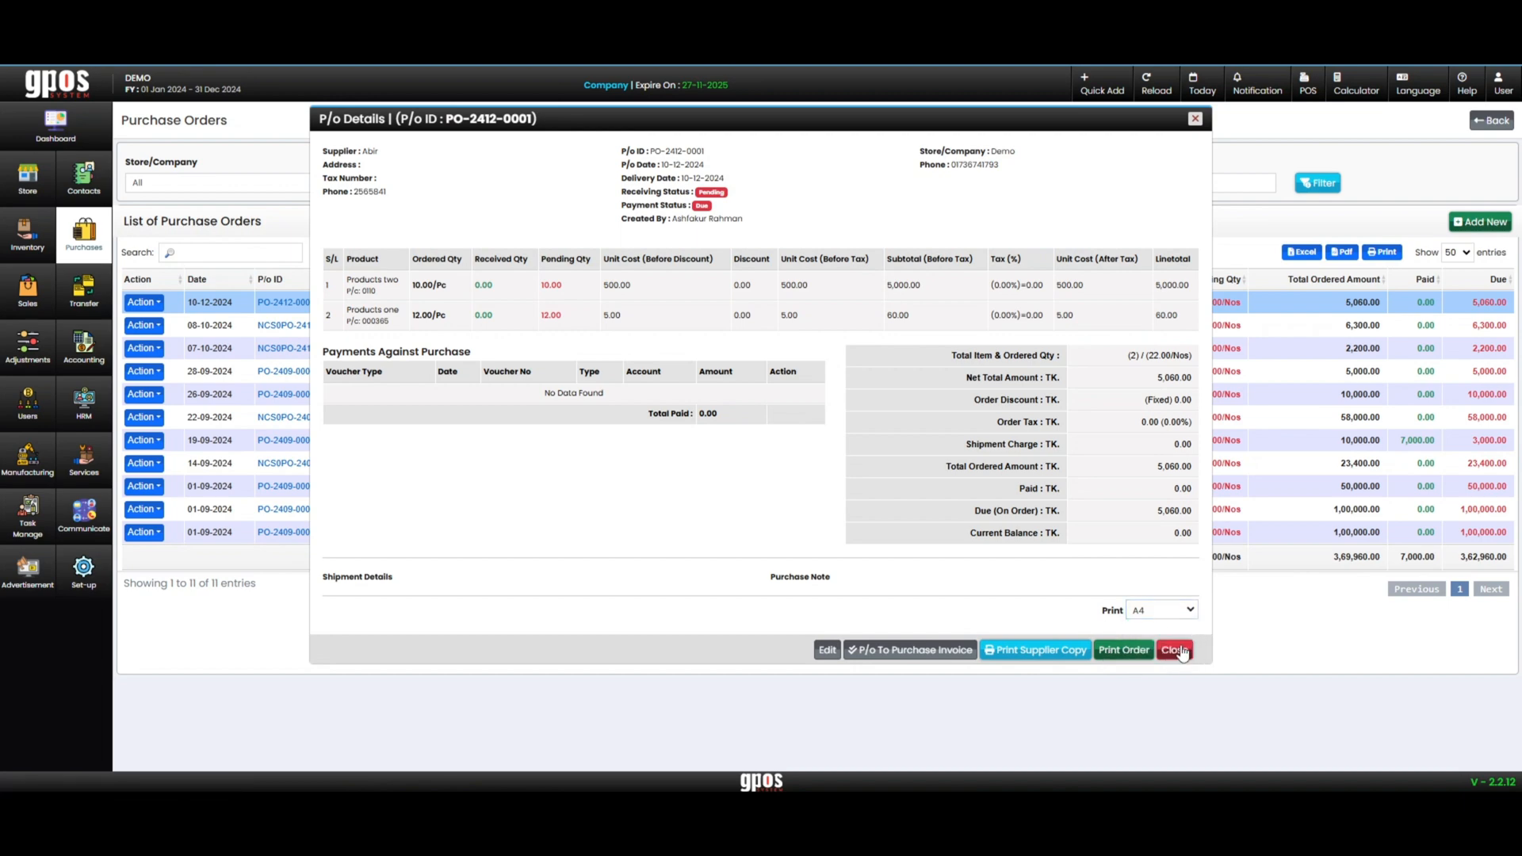
left_click(1105, 652)
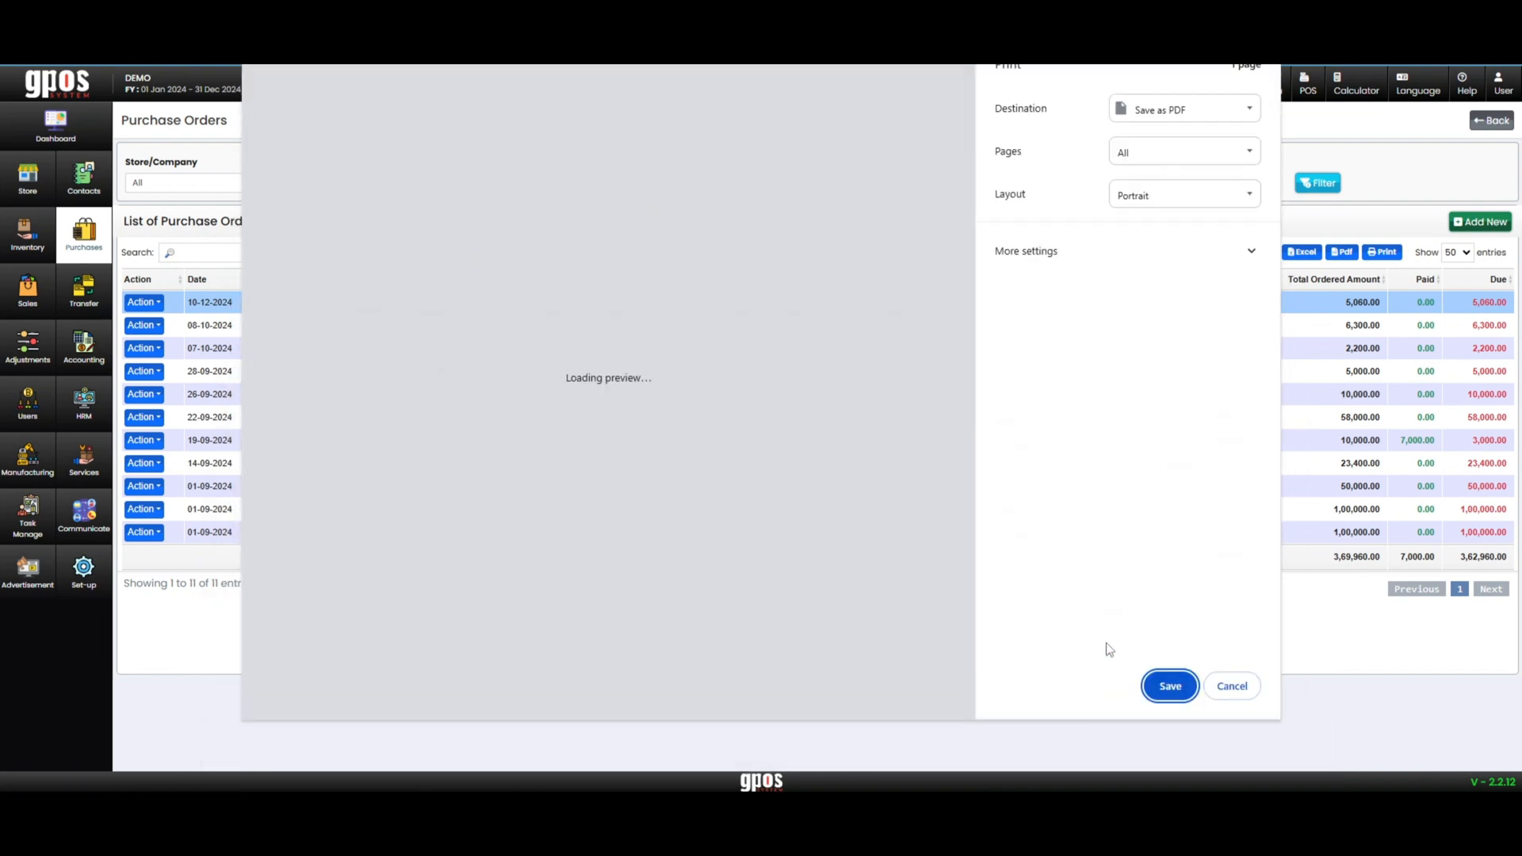
scroll(567, 111, "up", 2)
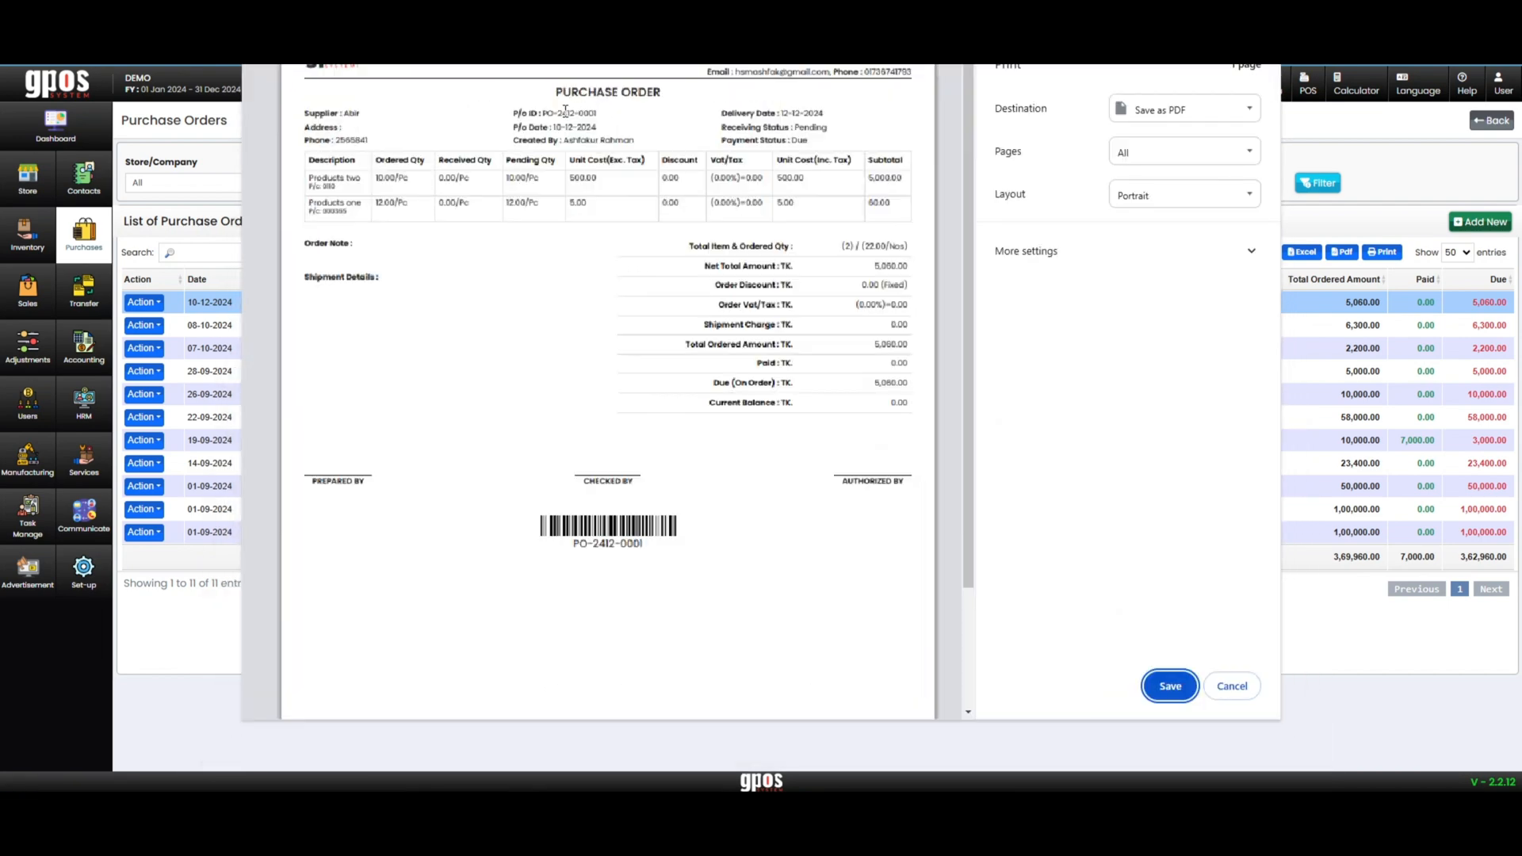
scroll(771, 271, "up", 1)
scroll(771, 272, "down", 1)
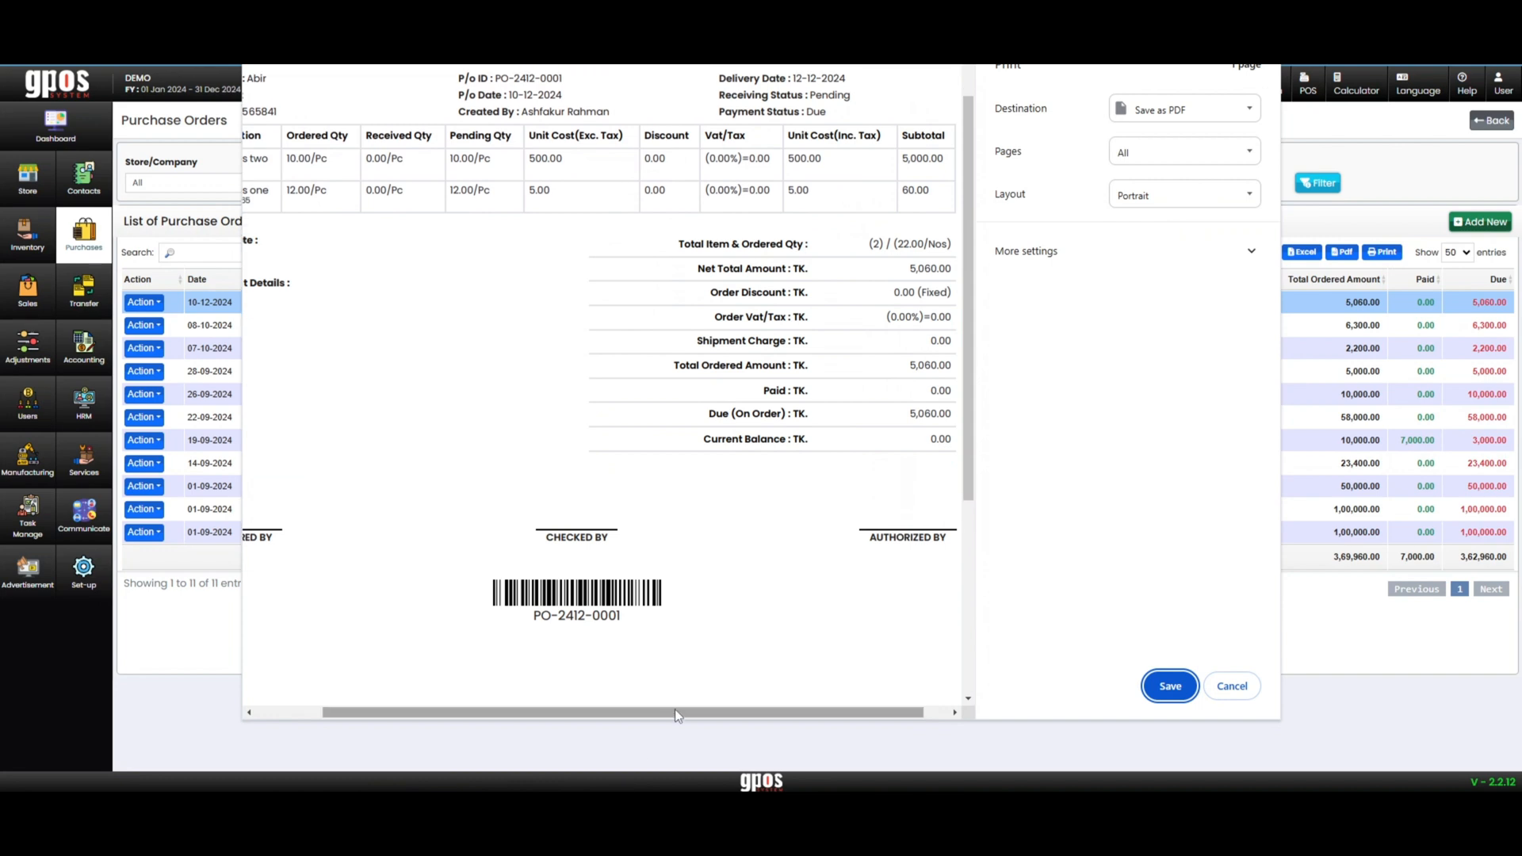
left_click_drag(673, 711, 607, 711)
scroll(505, 356, "up", 1)
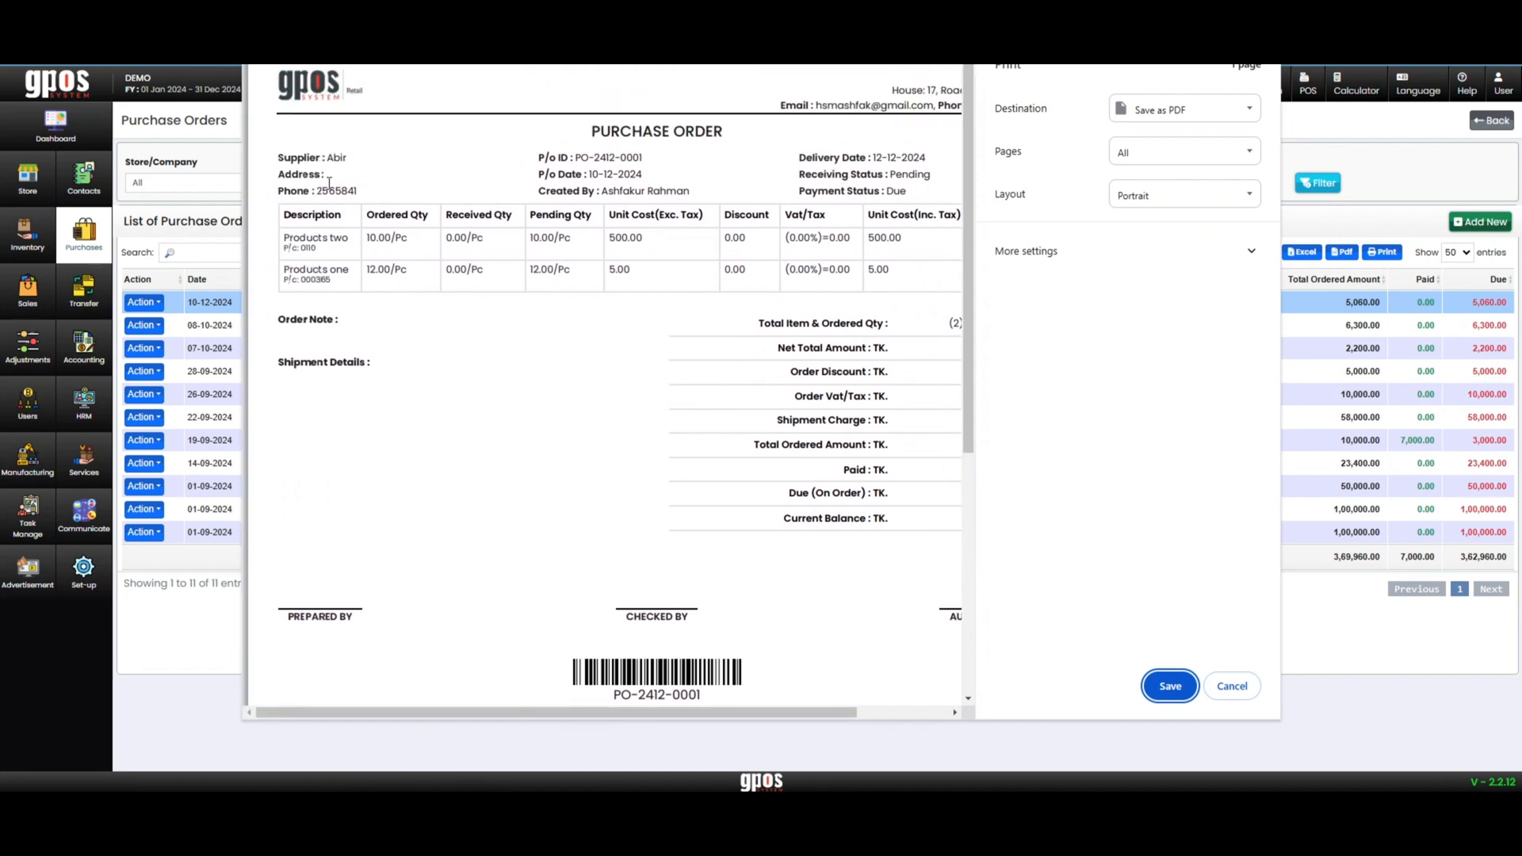
left_click_drag(277, 156, 893, 533)
left_click(737, 699)
left_click_drag(753, 711, 845, 711)
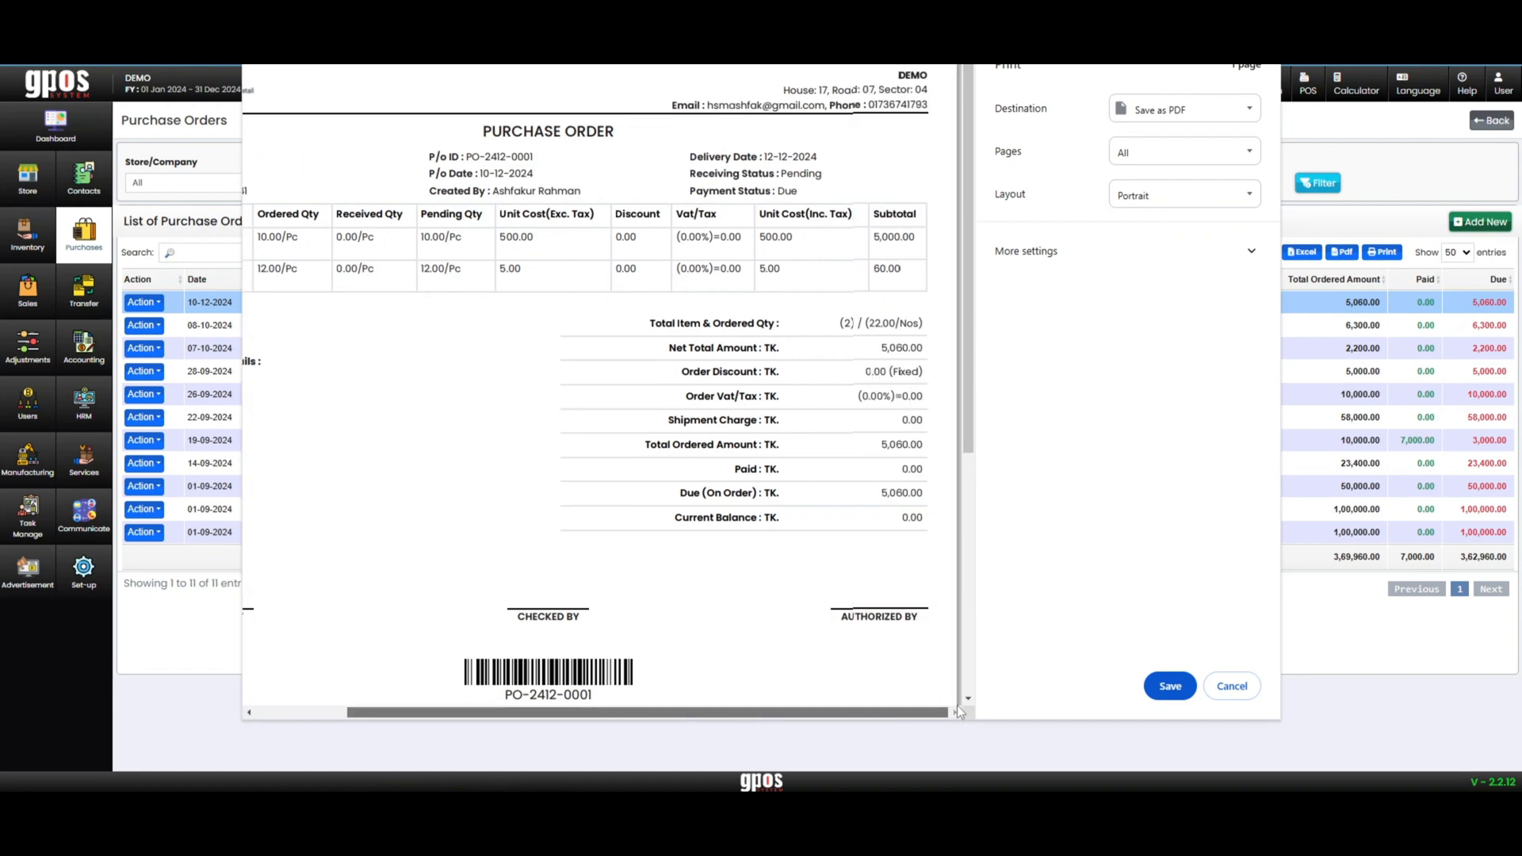
left_click(1229, 688)
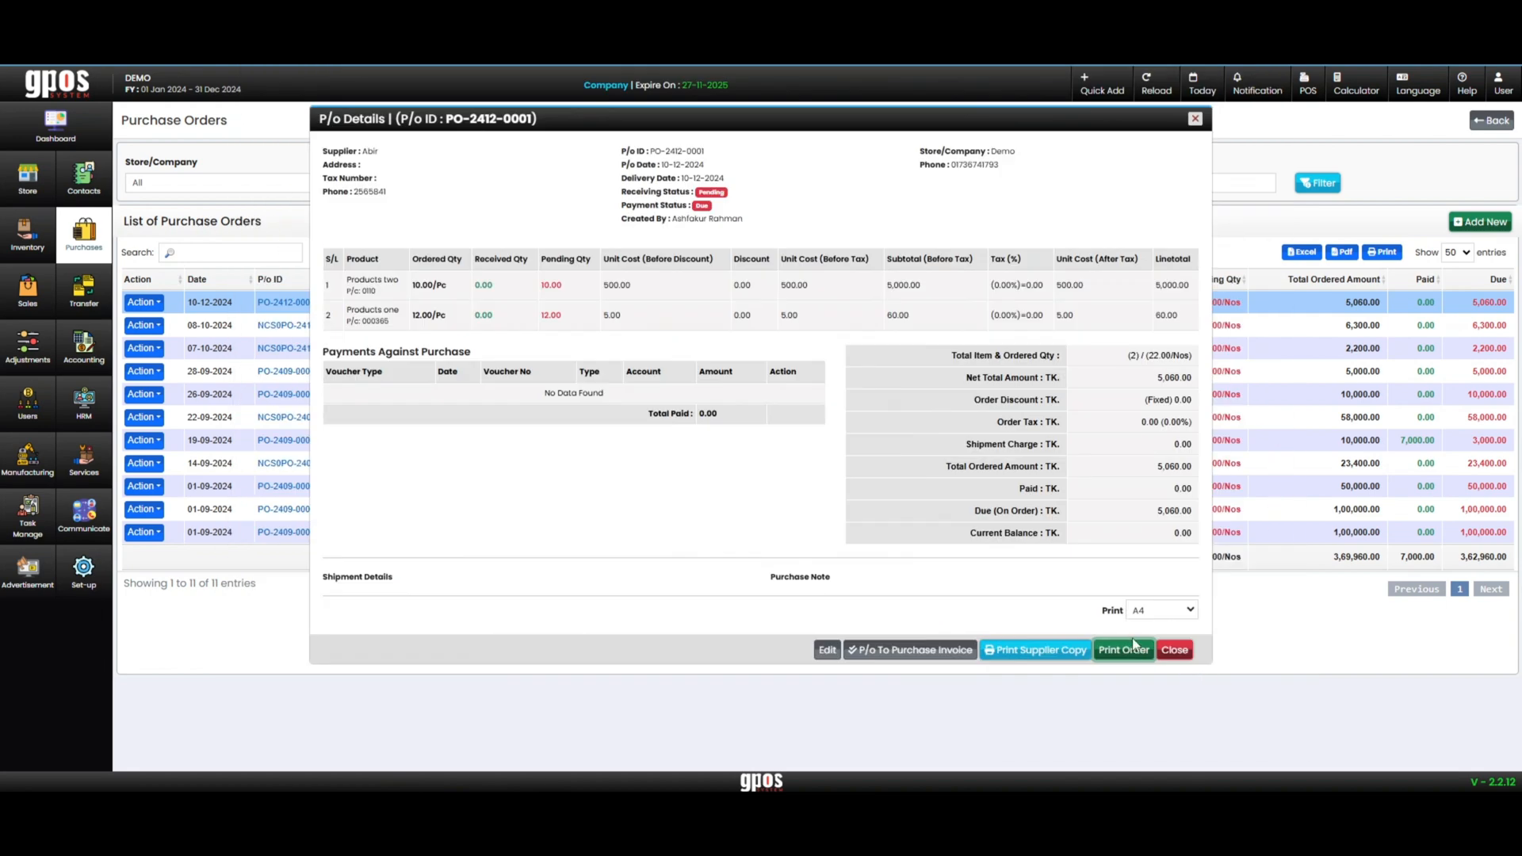
left_click(1171, 651)
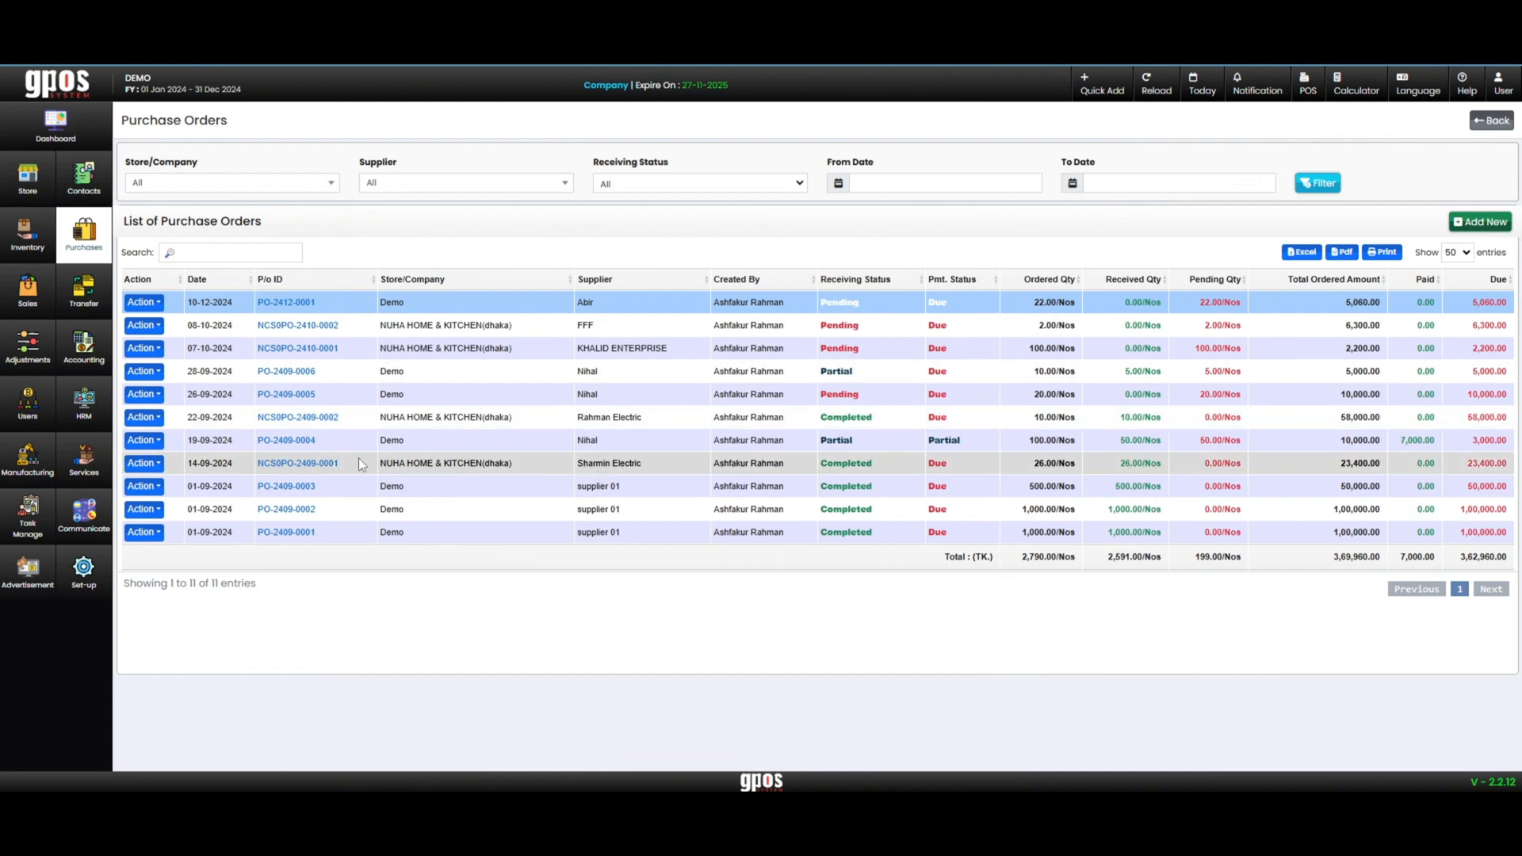
Reopen the purchase order list and start converting the order dated 10-12-2024 to a purchase invoice
left_click(84, 235)
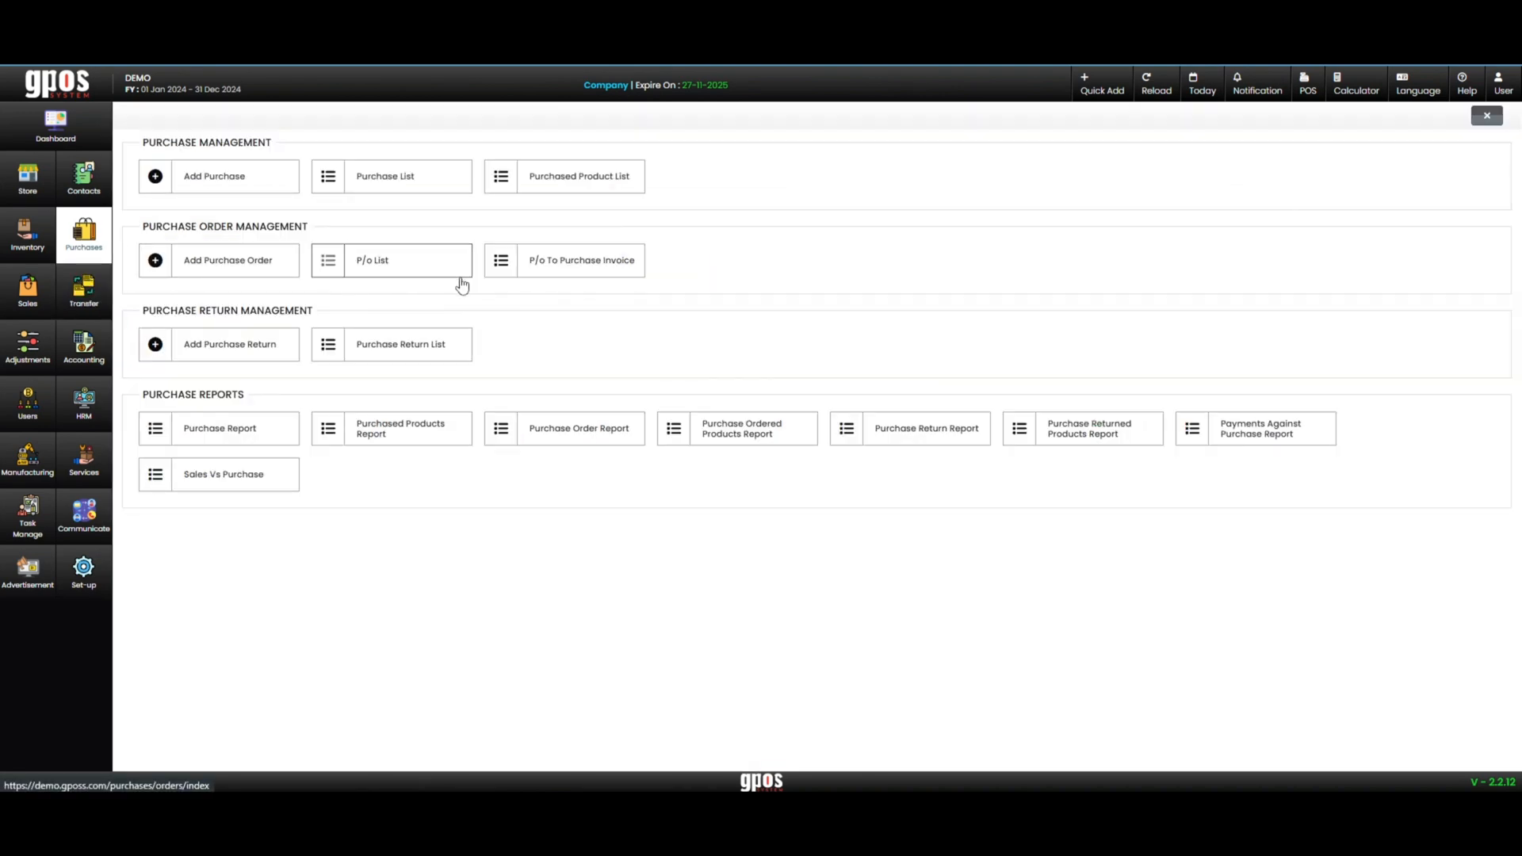
left_click(435, 264)
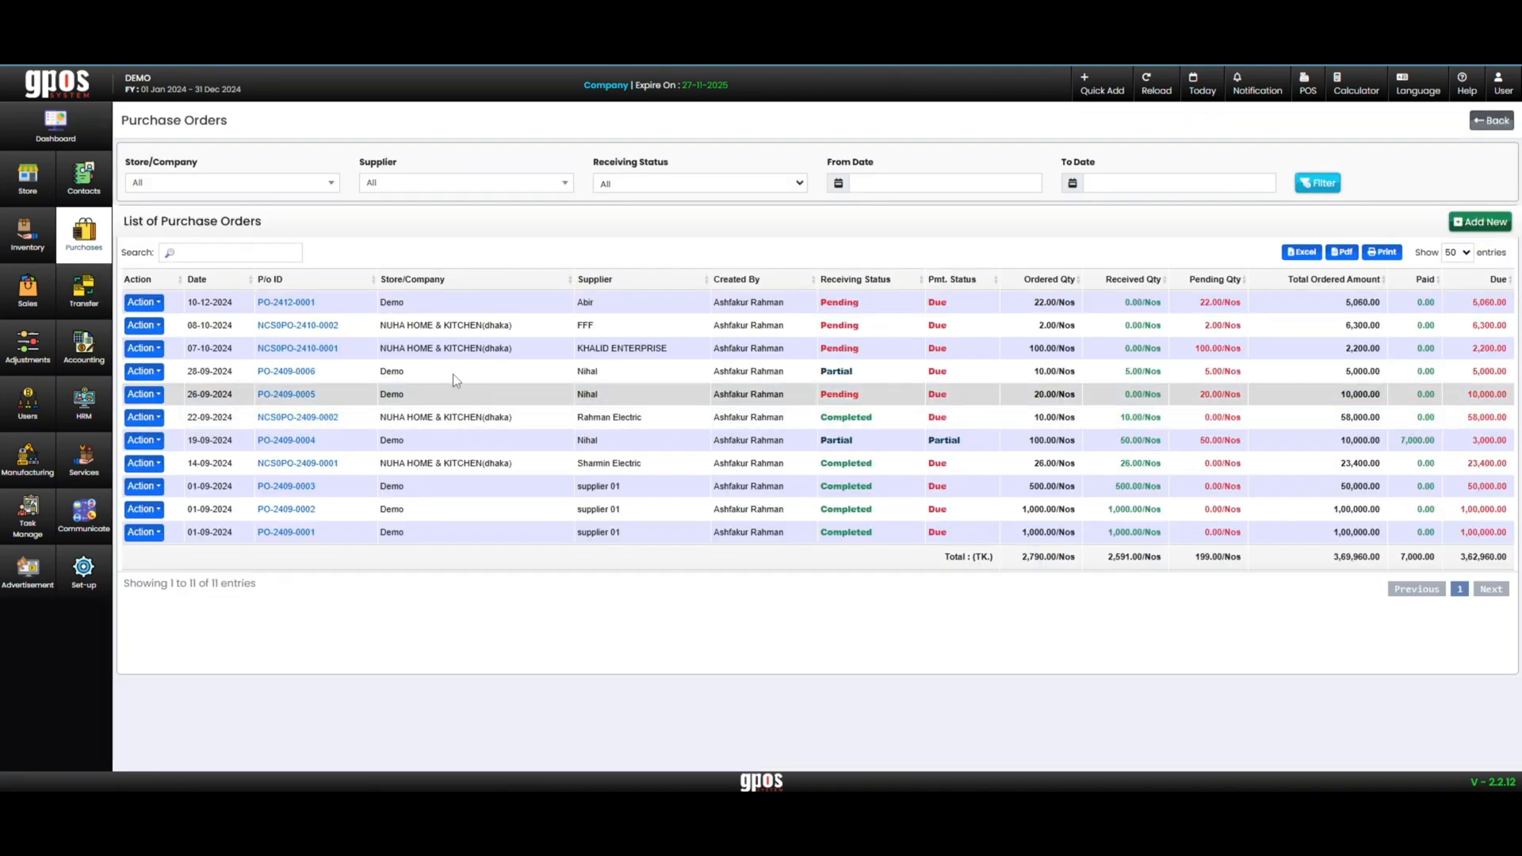
left_click(143, 302)
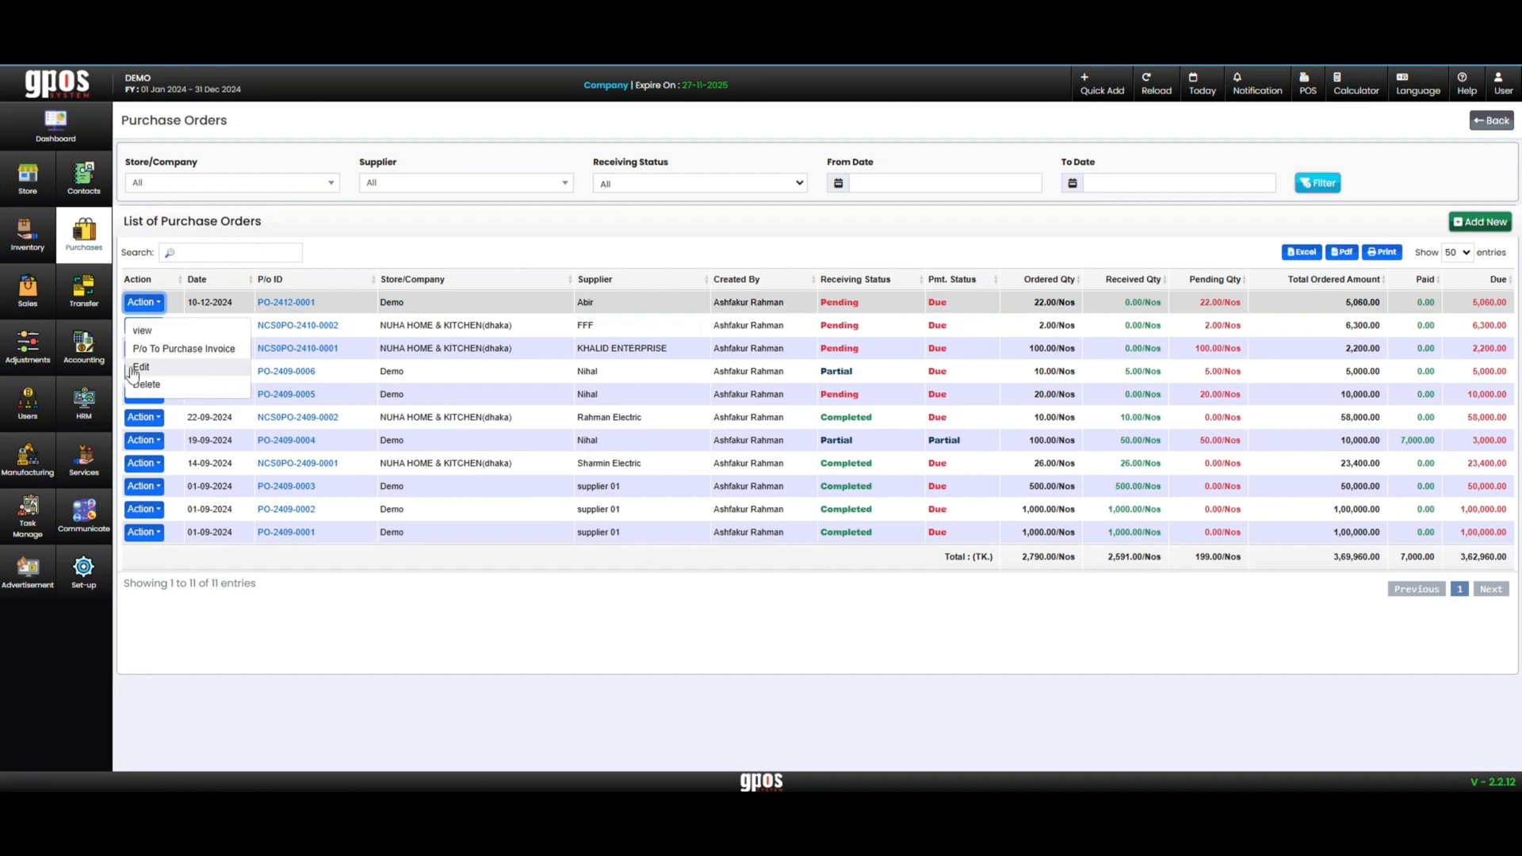
left_click(182, 350)
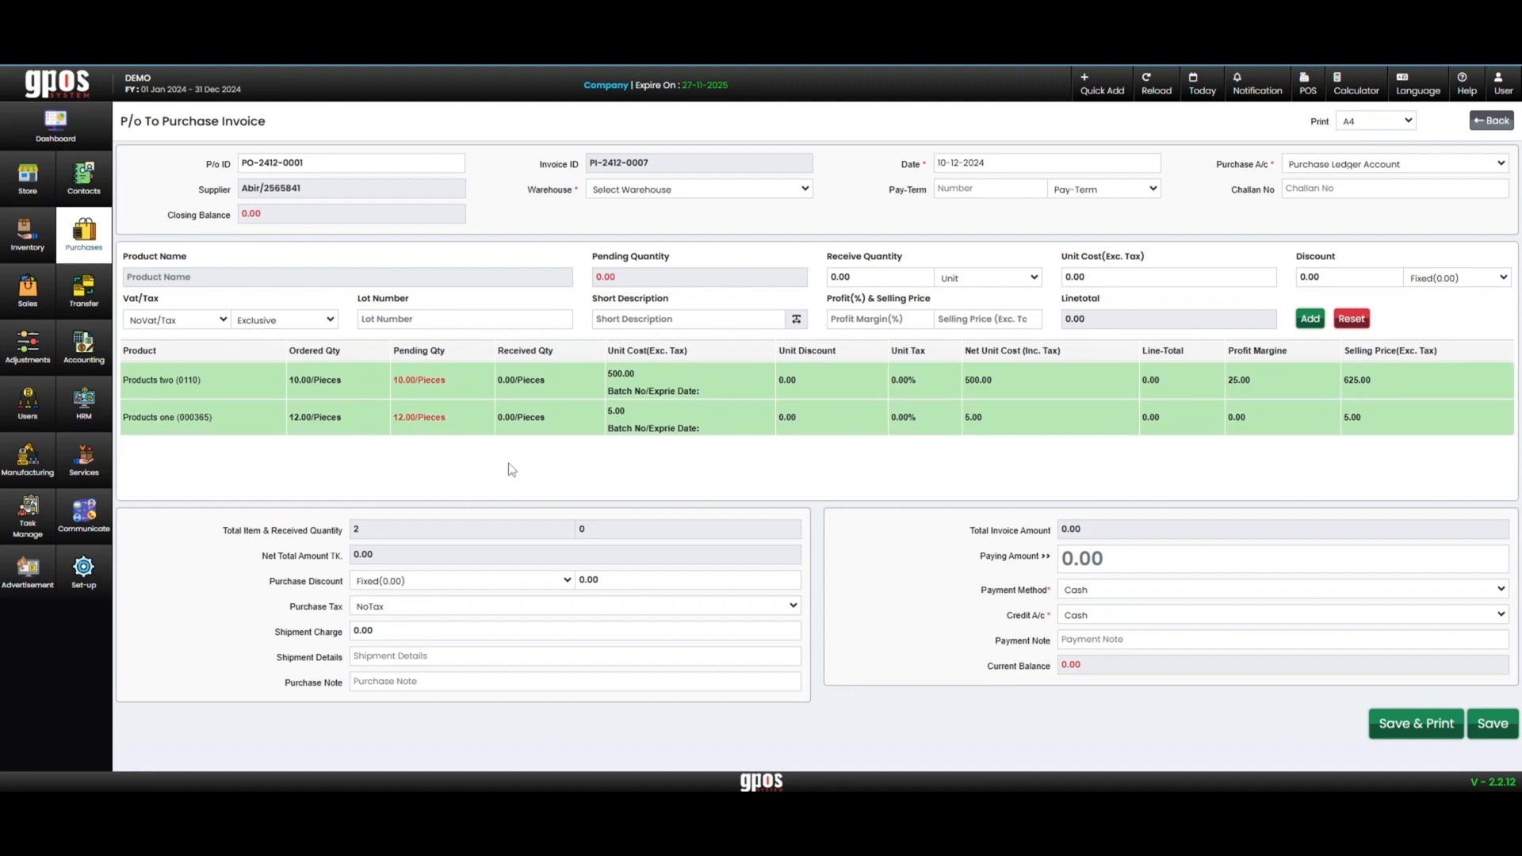
Set the receive quantity of Products two to 5 pieces, update its line and check the total invoice amount
left_click(450, 385)
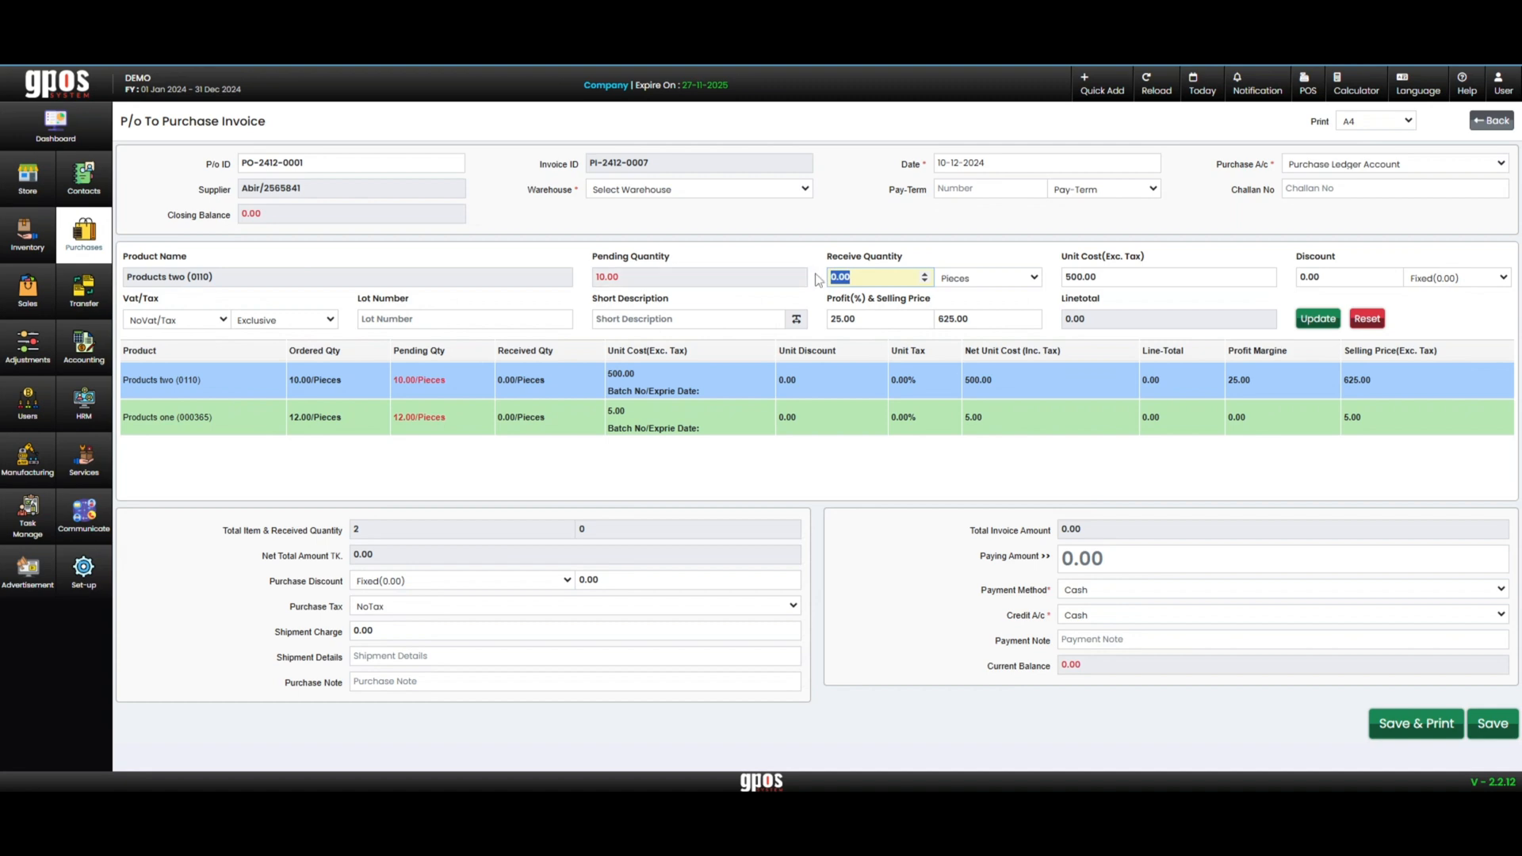
type("5")
left_click(1316, 319)
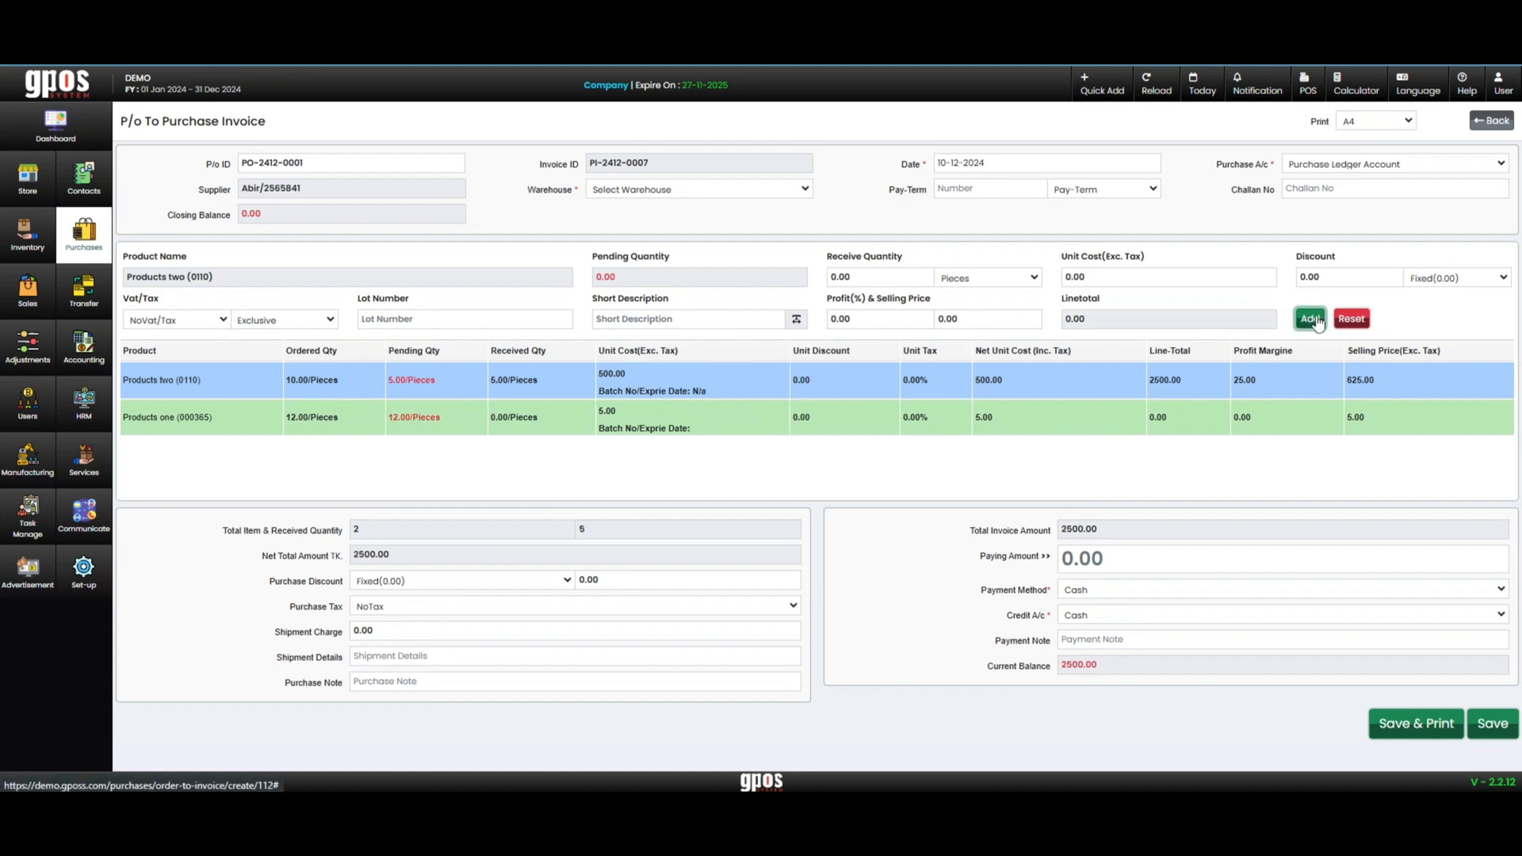
double_click(1080, 528)
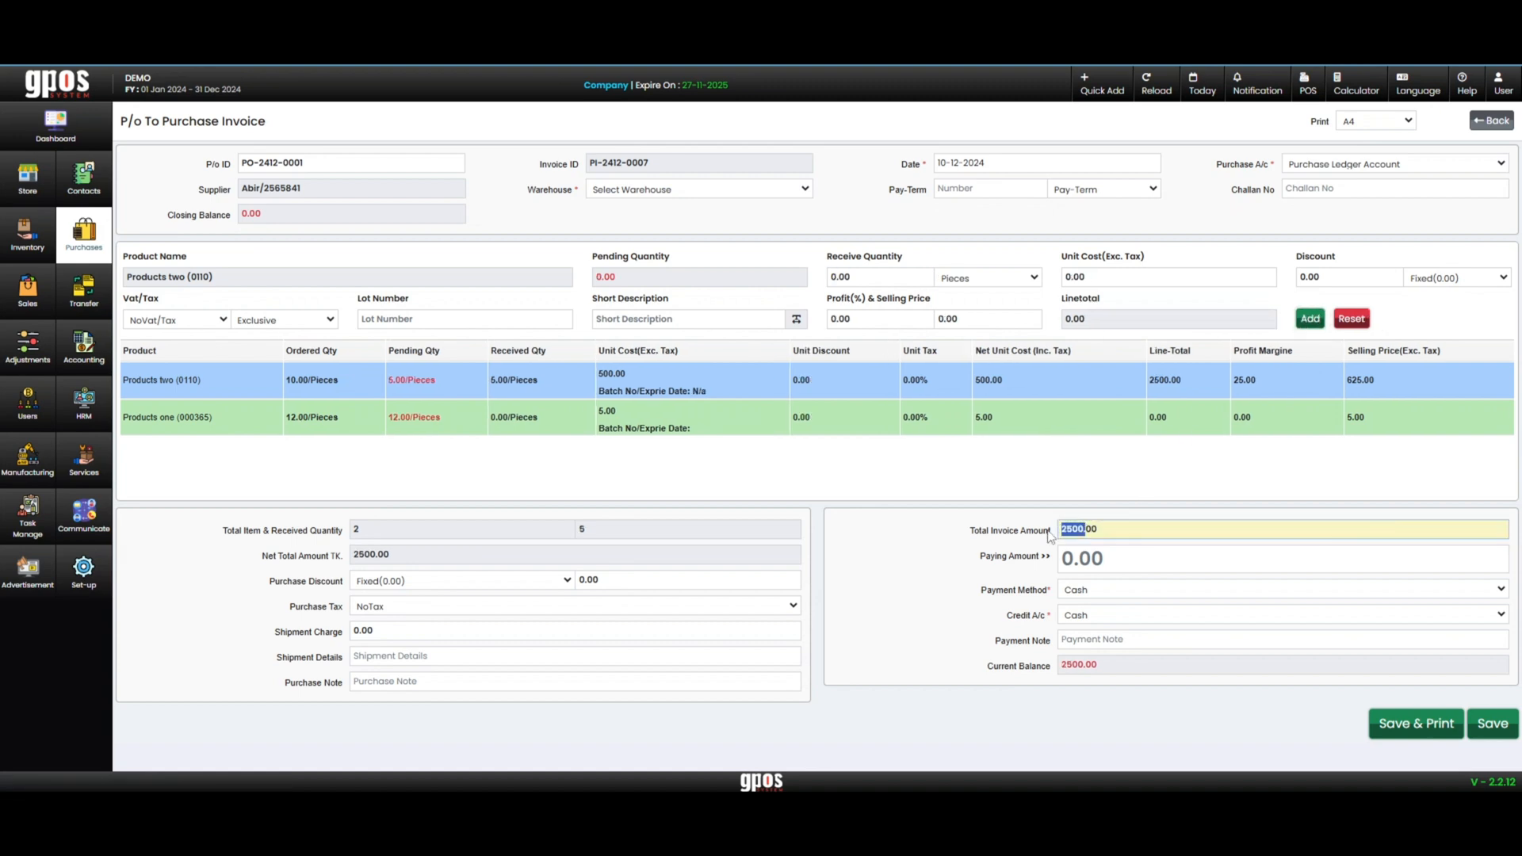
Set the paying amount of the purchase invoice to 2500
left_click(1084, 572)
type("2500.")
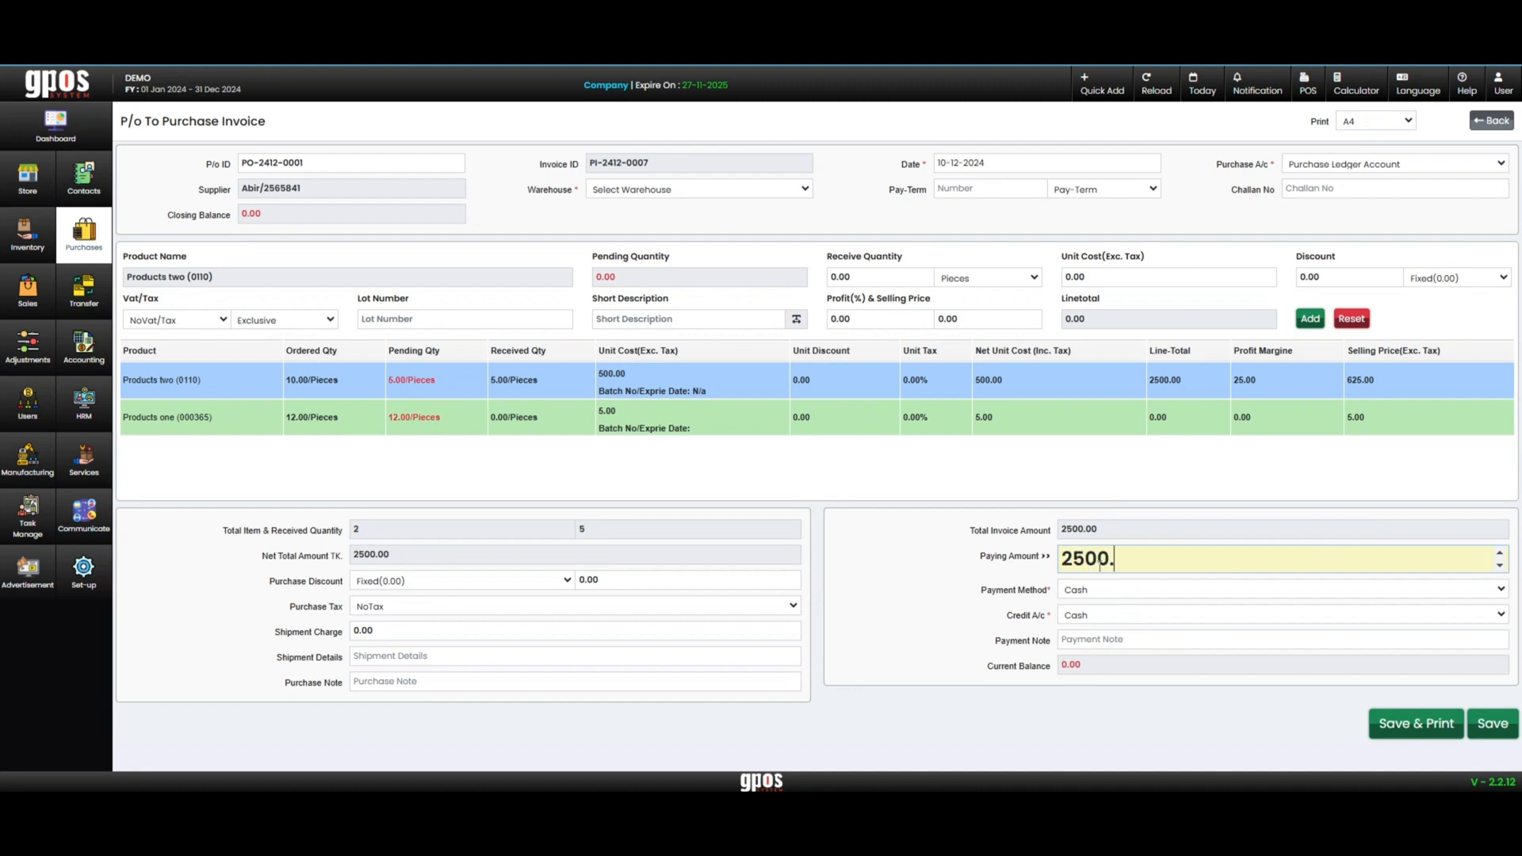
key("BackSpace")
left_click(1009, 547)
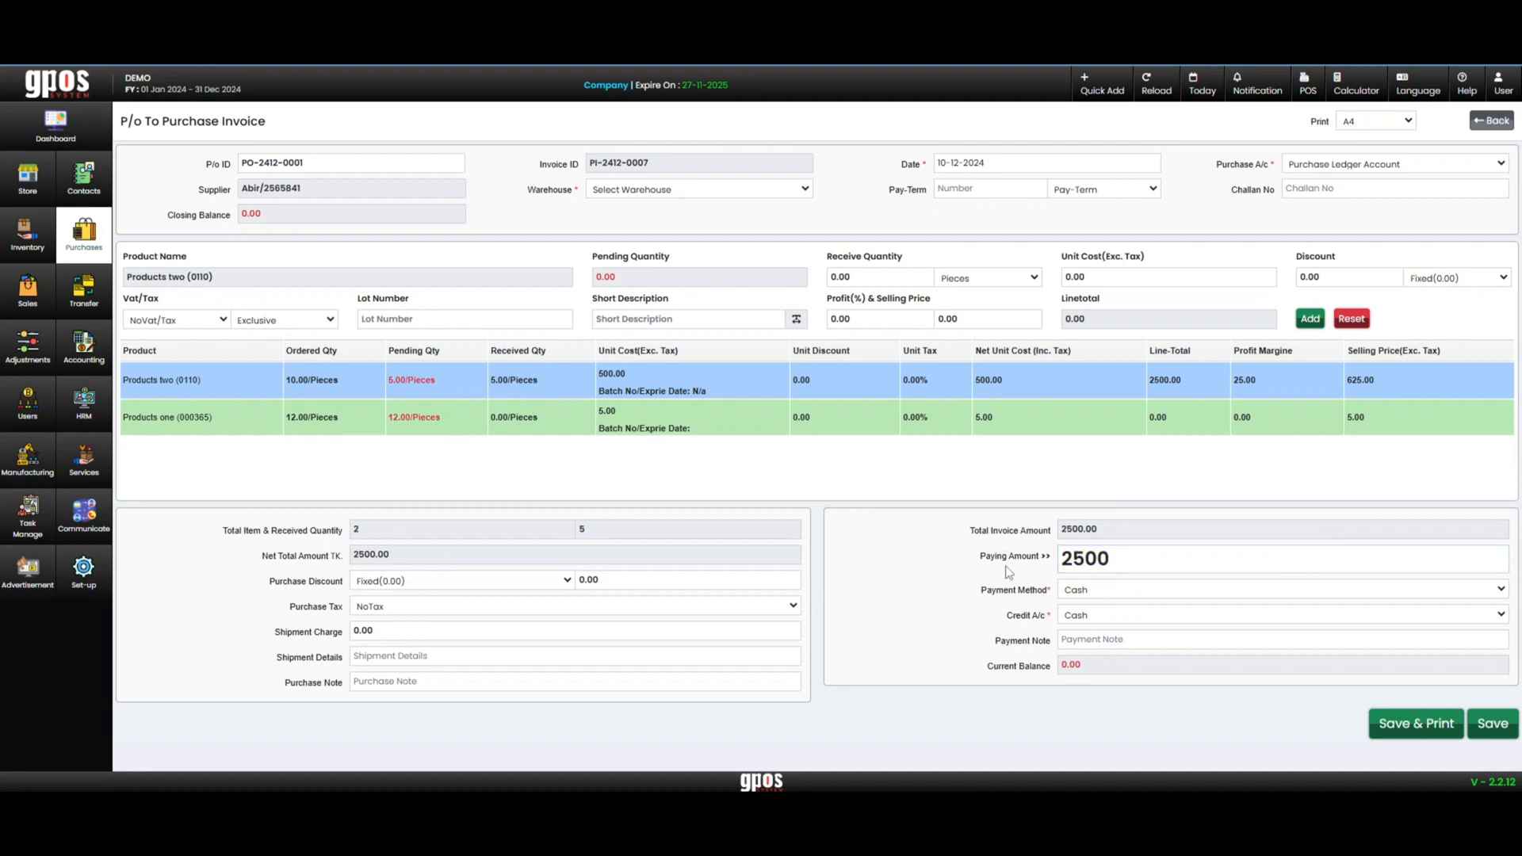
Choose Godown-1/01 as the warehouse and save the purchase invoice
left_click(1492, 723)
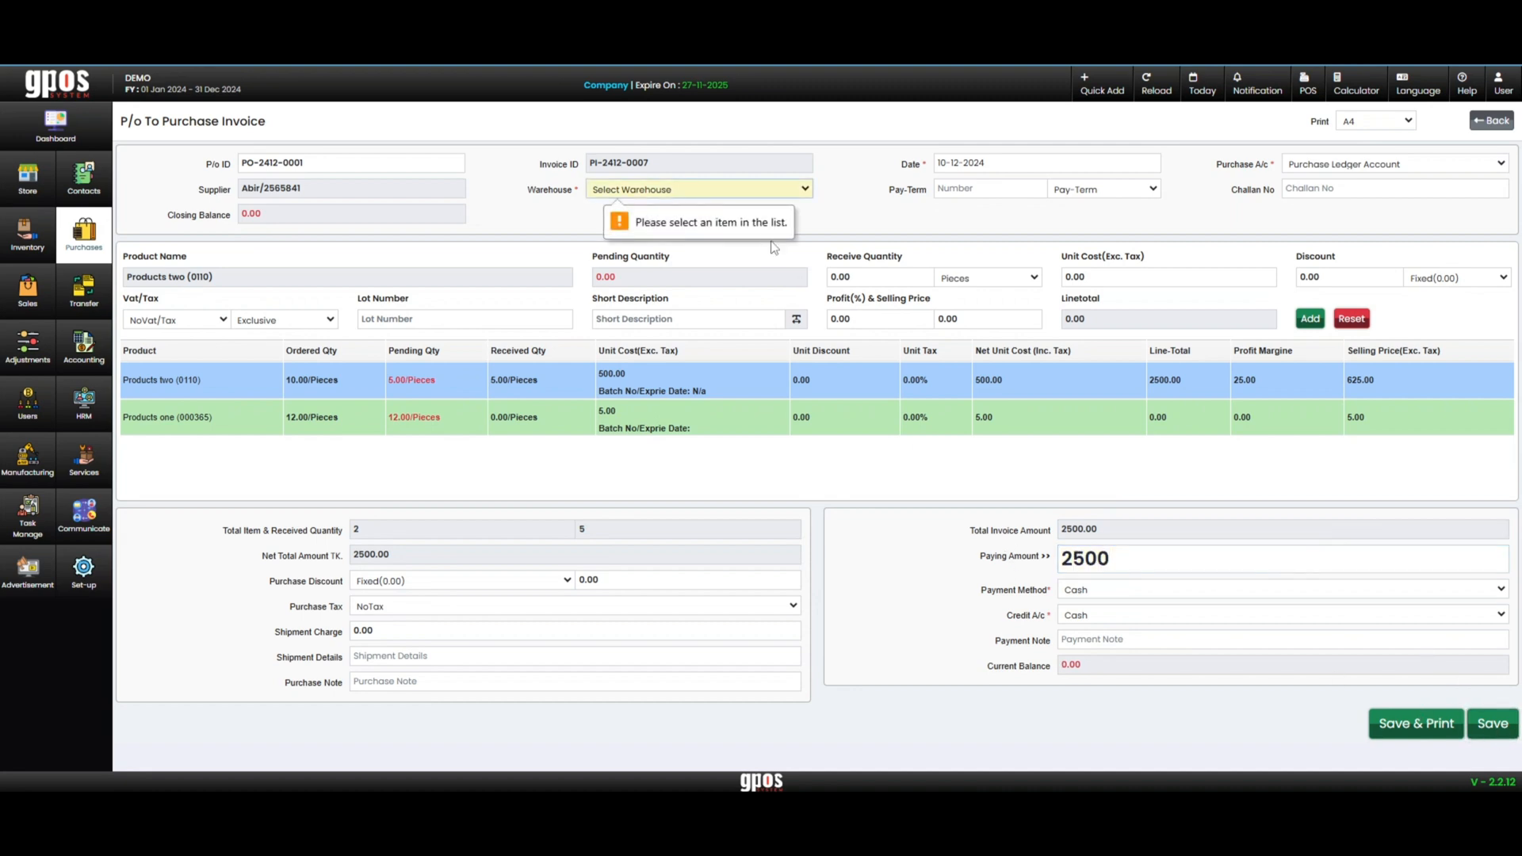
left_click(724, 195)
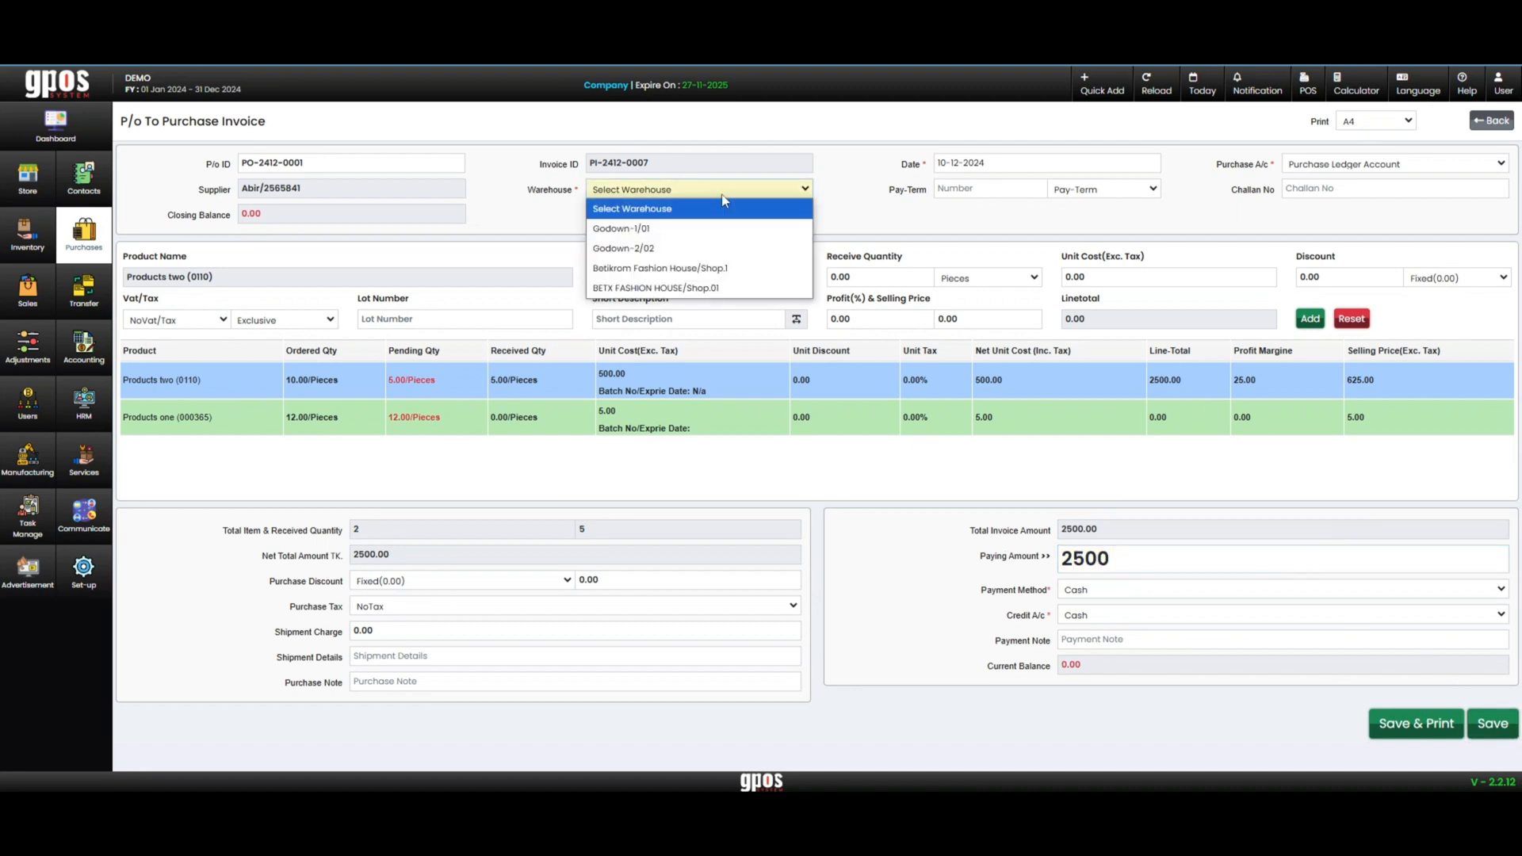
left_click(691, 228)
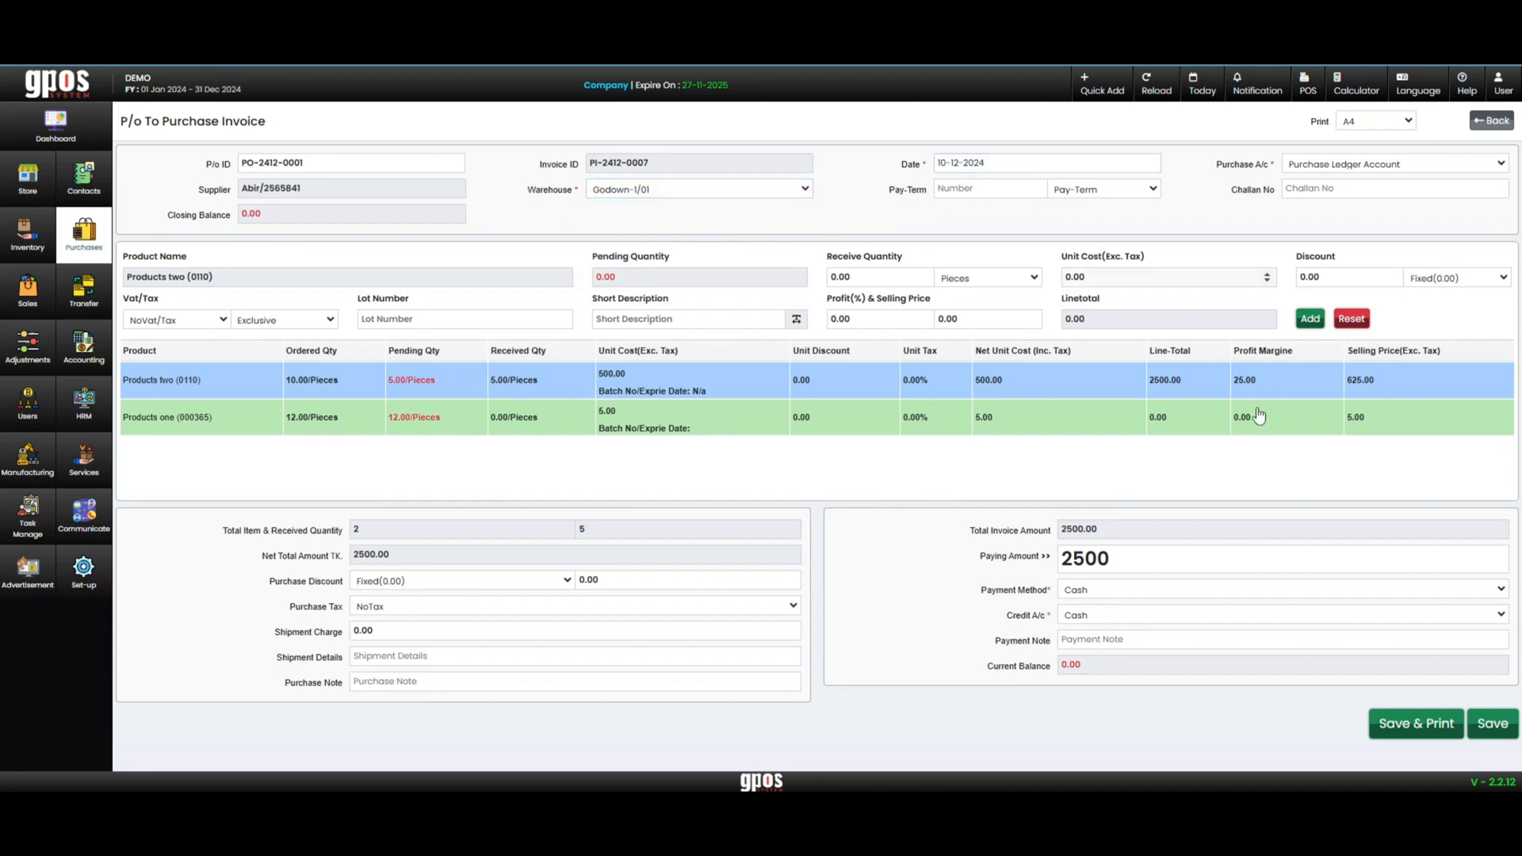
left_click(1502, 725)
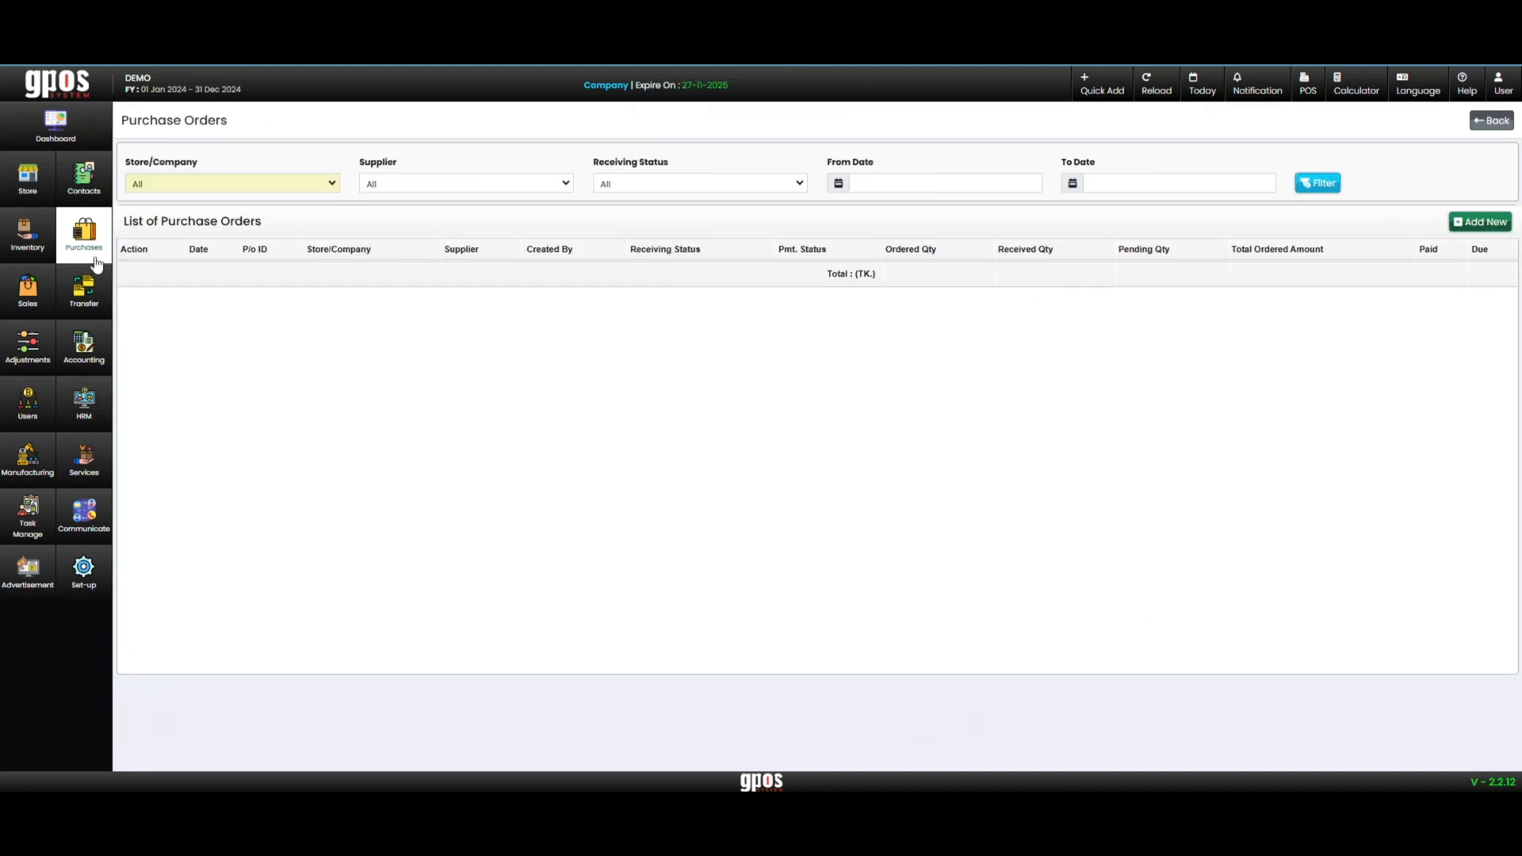
Reopen the purchase order list, check the receiving status of the order dated 10-12-2024 and open its details
left_click(93, 248)
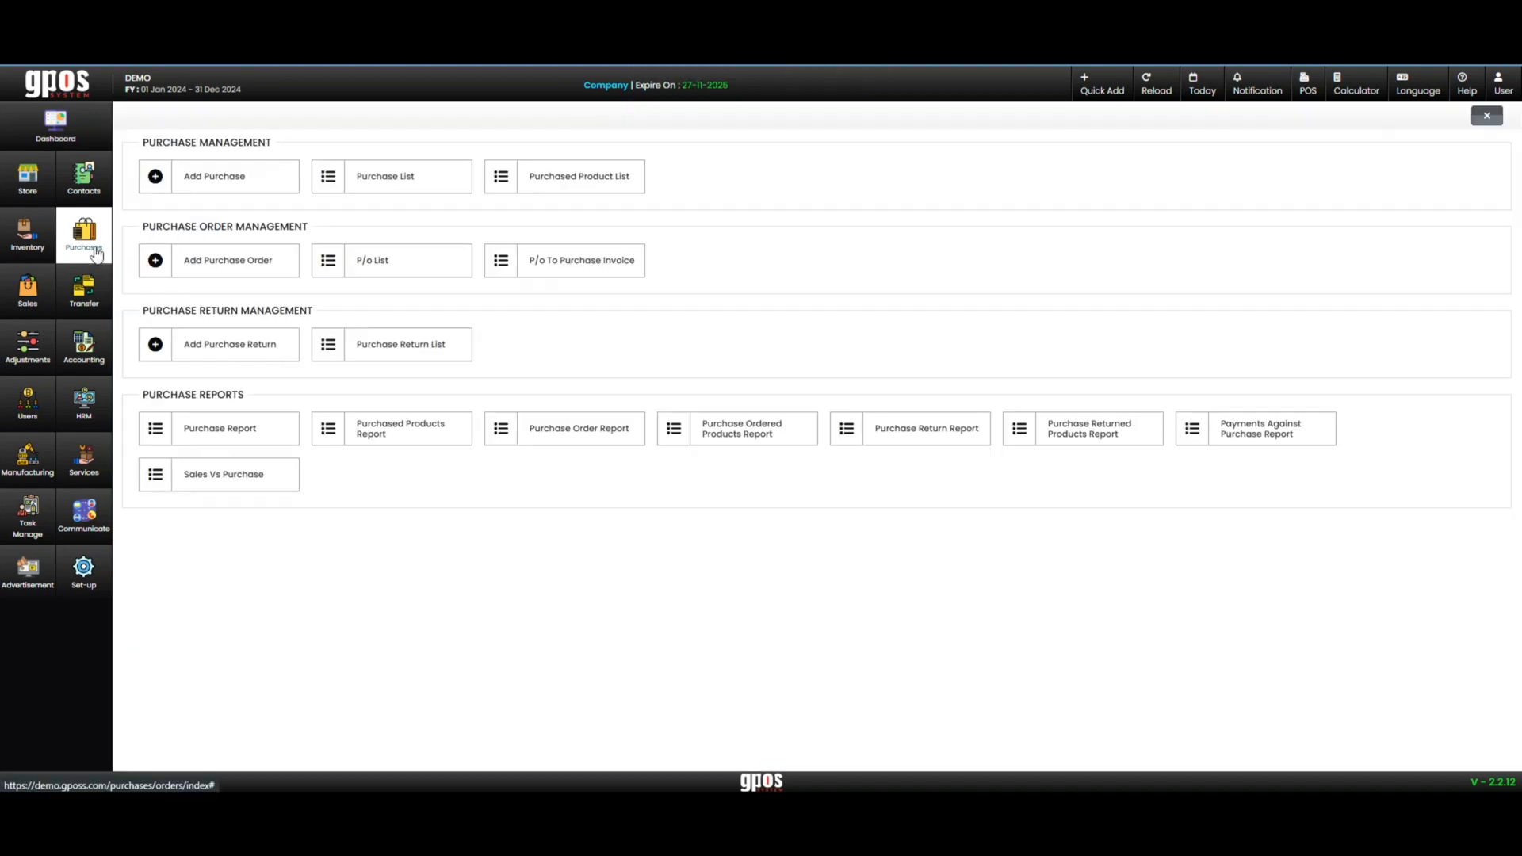
left_click(531, 261)
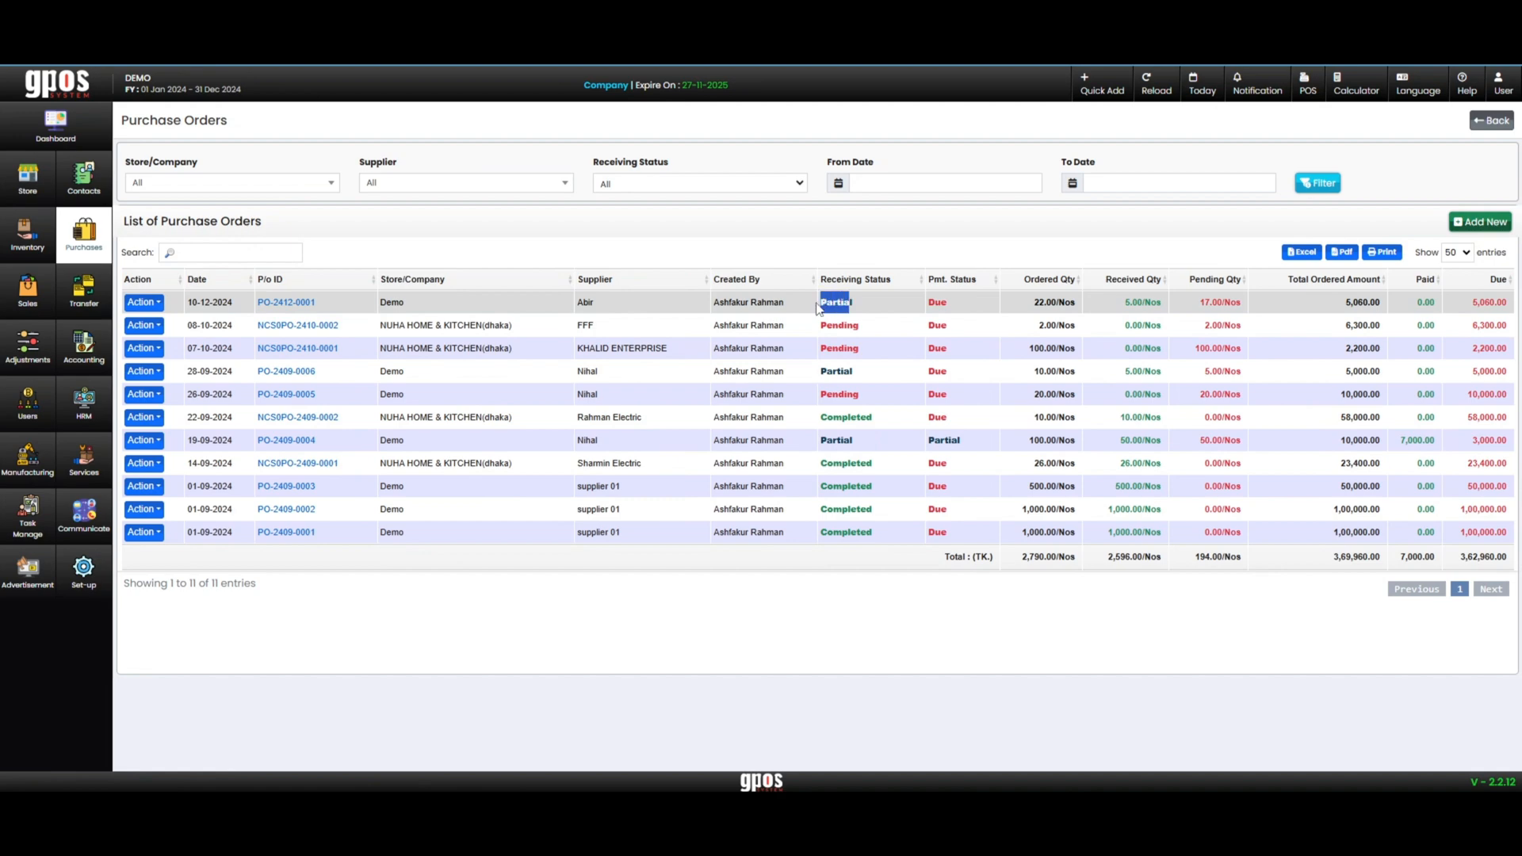
left_click(833, 301)
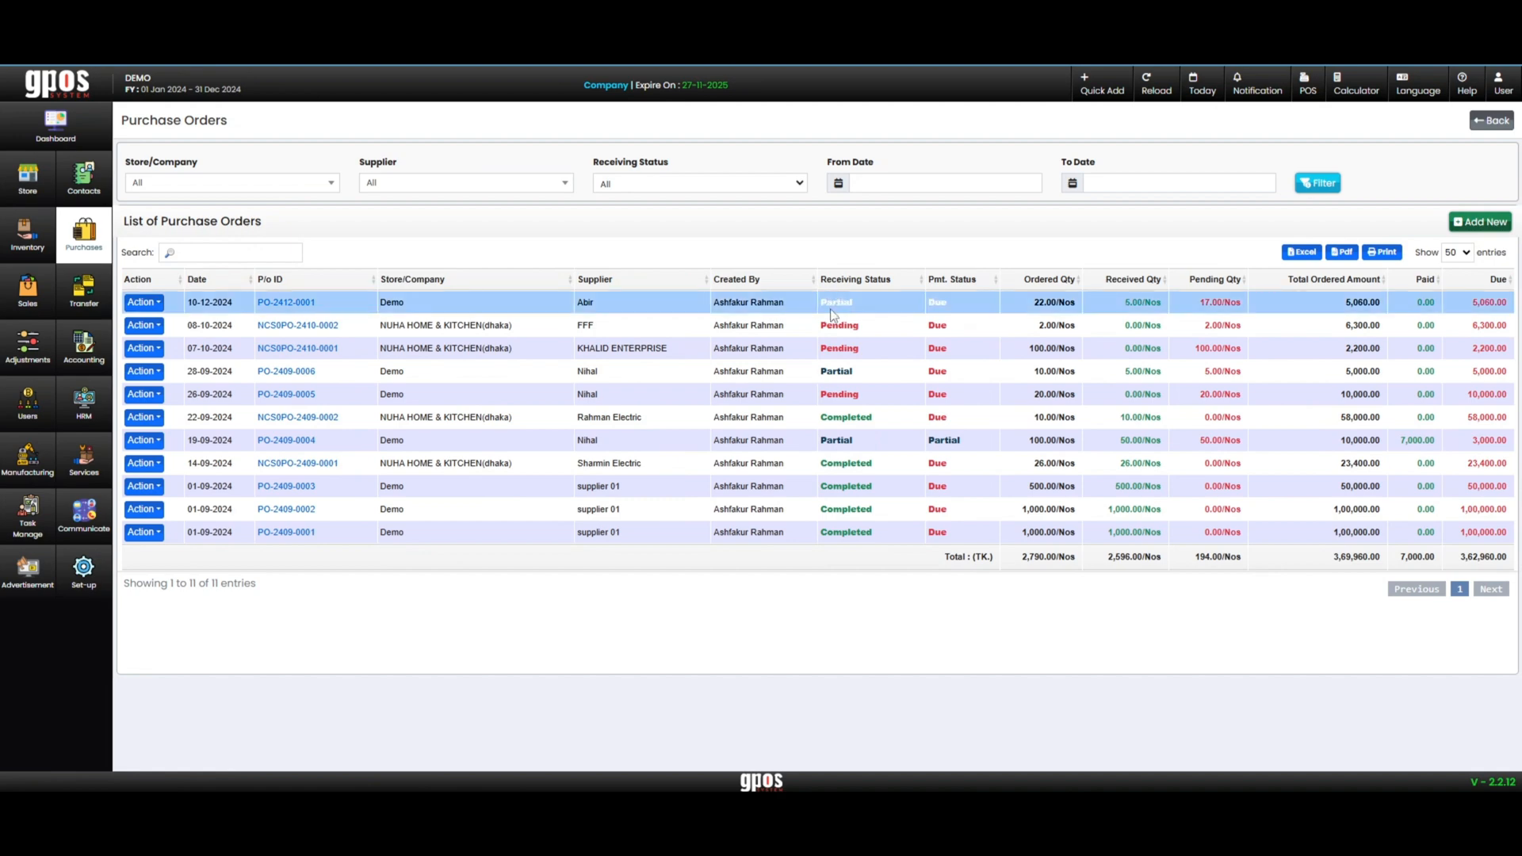
left_click(289, 302)
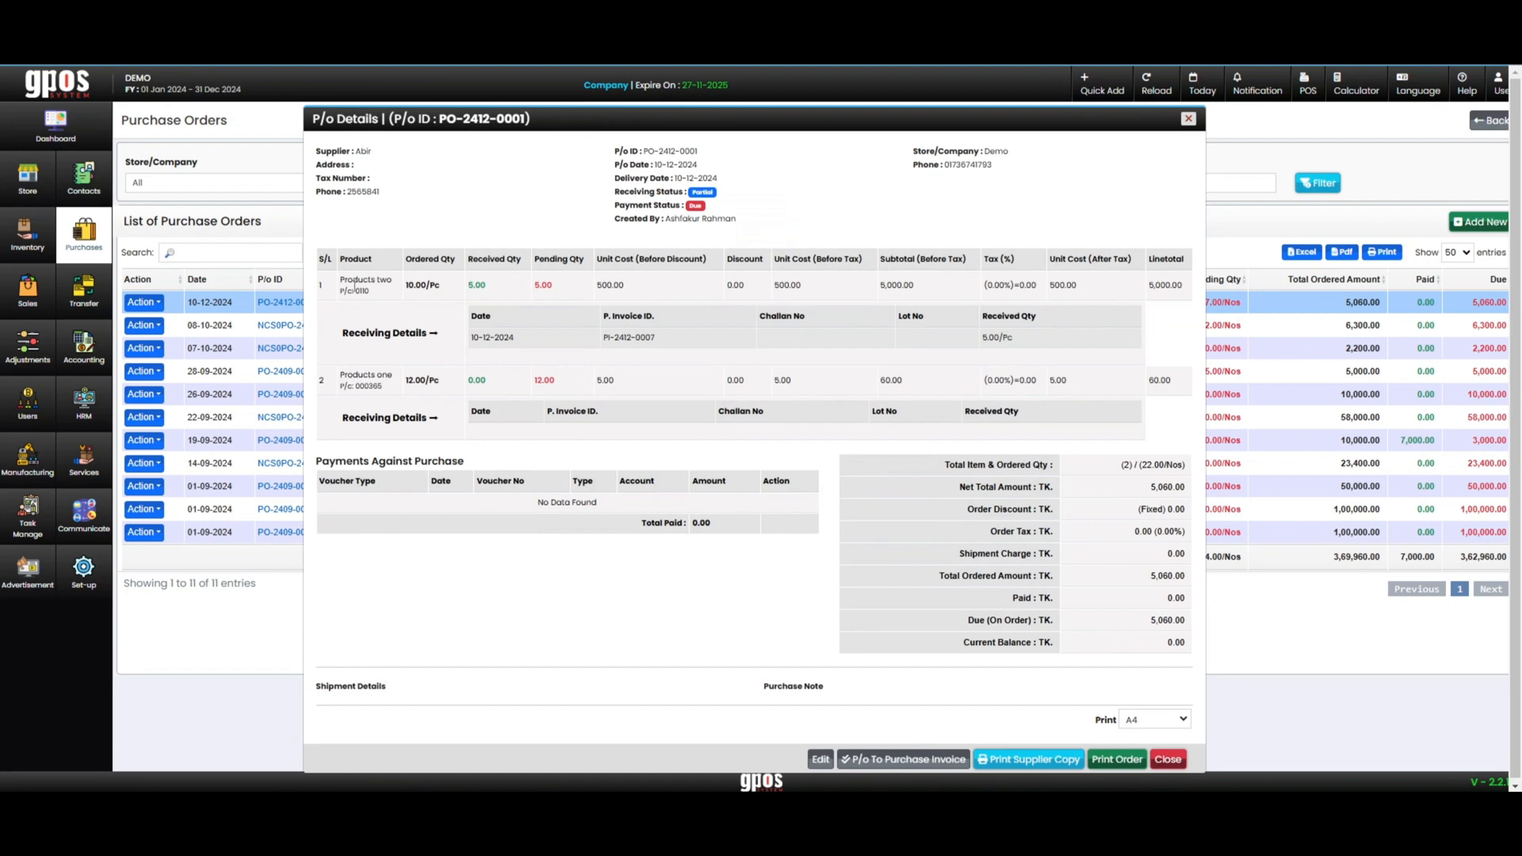
Examine the received and pending quantities of both products and the receiving details of Products two in the order details
left_click_drag(348, 279, 561, 290)
left_click(561, 290)
left_click_drag(339, 370, 531, 382)
left_click(587, 376)
left_click_drag(323, 334, 449, 342)
left_click(551, 358)
left_click_drag(619, 344, 667, 337)
left_click(679, 341)
left_click_drag(1029, 316, 981, 341)
left_click(1027, 345)
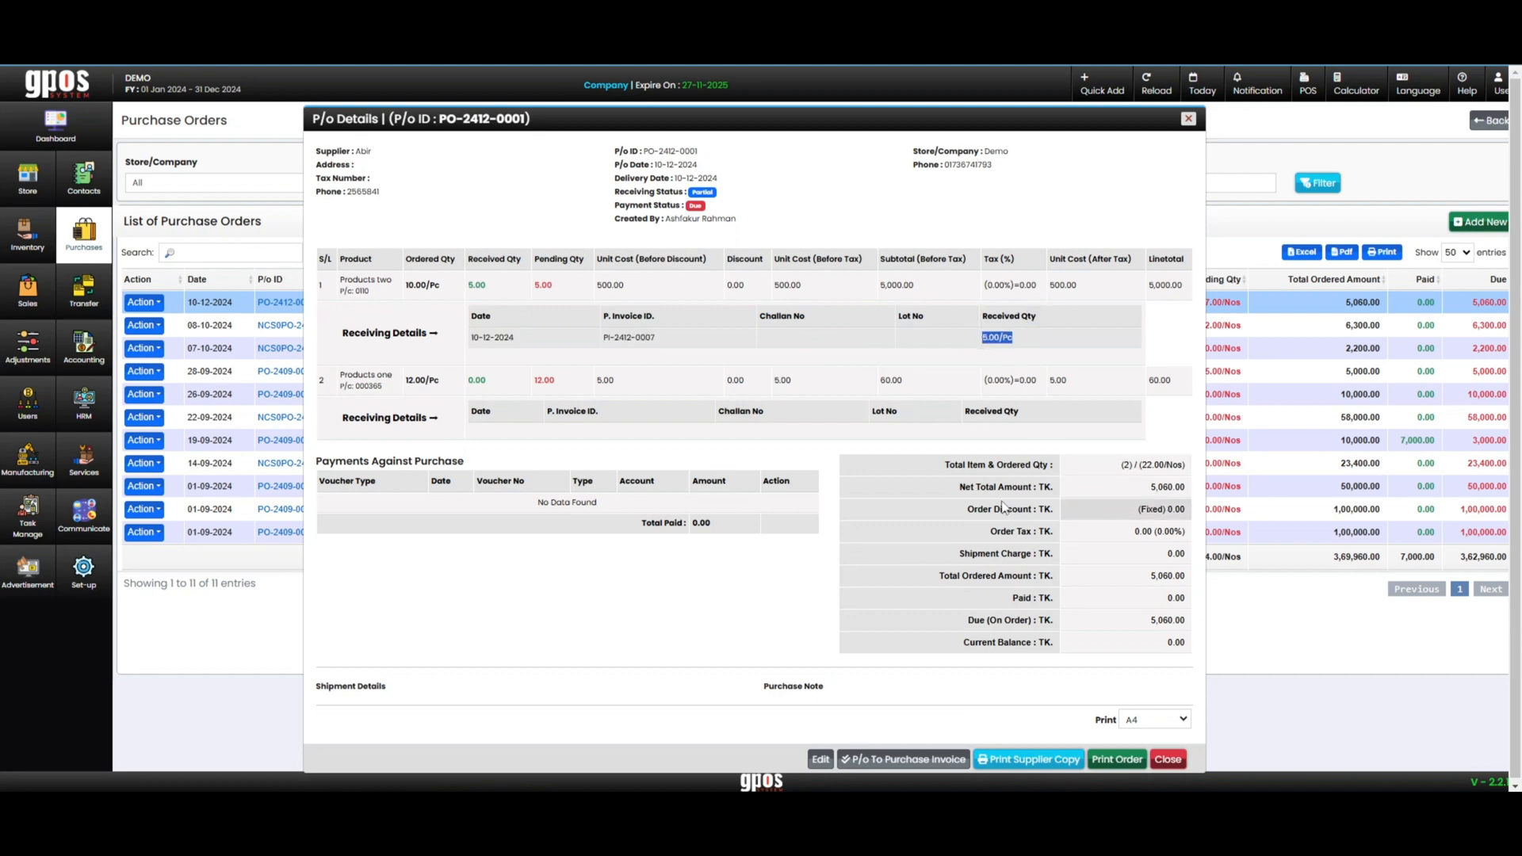
Examine the net total and total ordered amount of the purchase order and close its details
left_click_drag(975, 488, 1184, 487)
left_click(1173, 485)
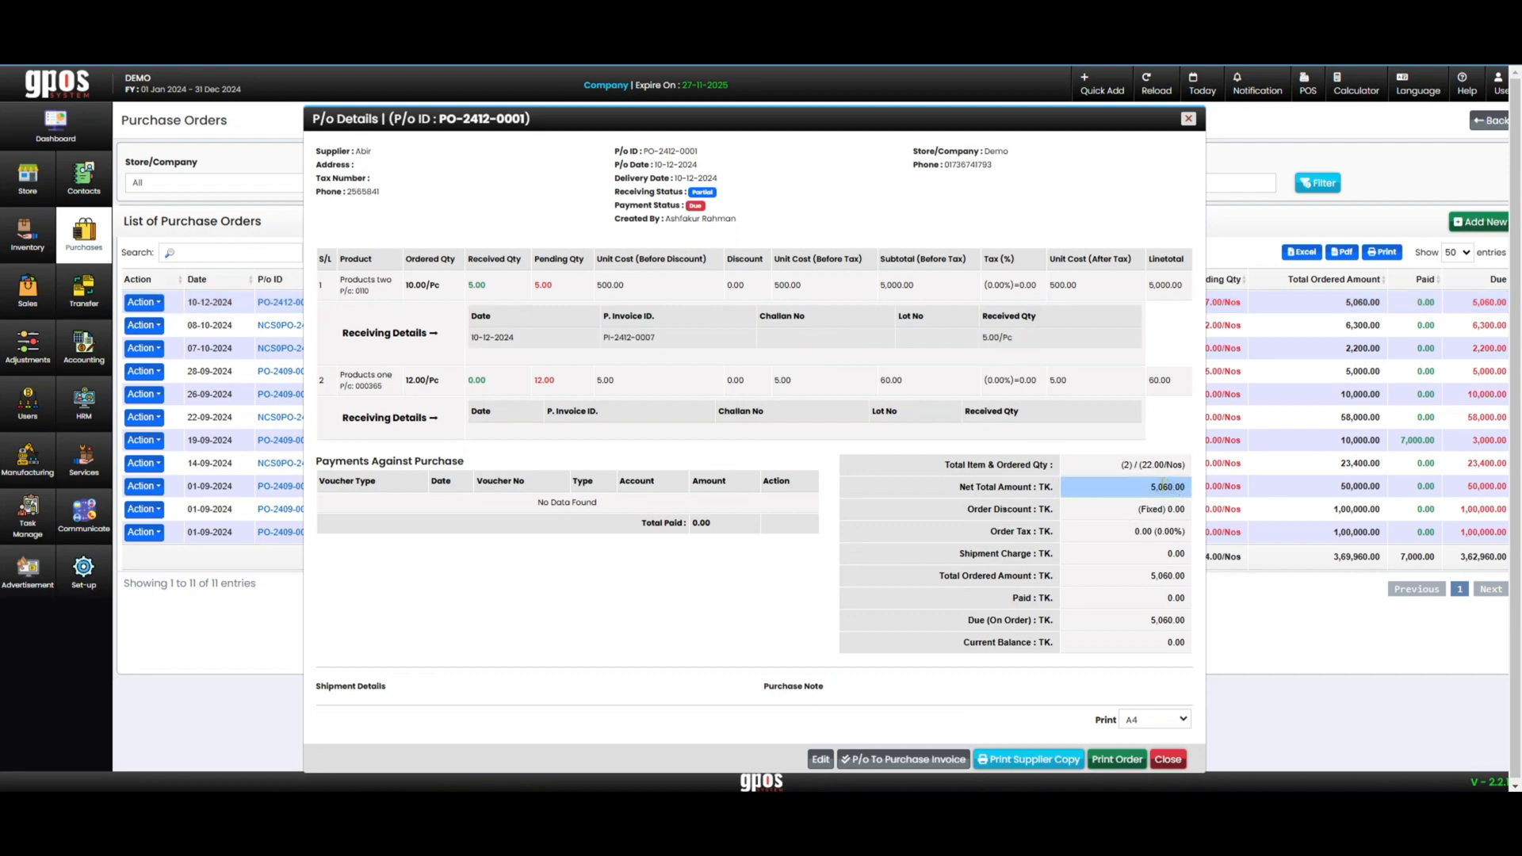
left_click(1133, 575)
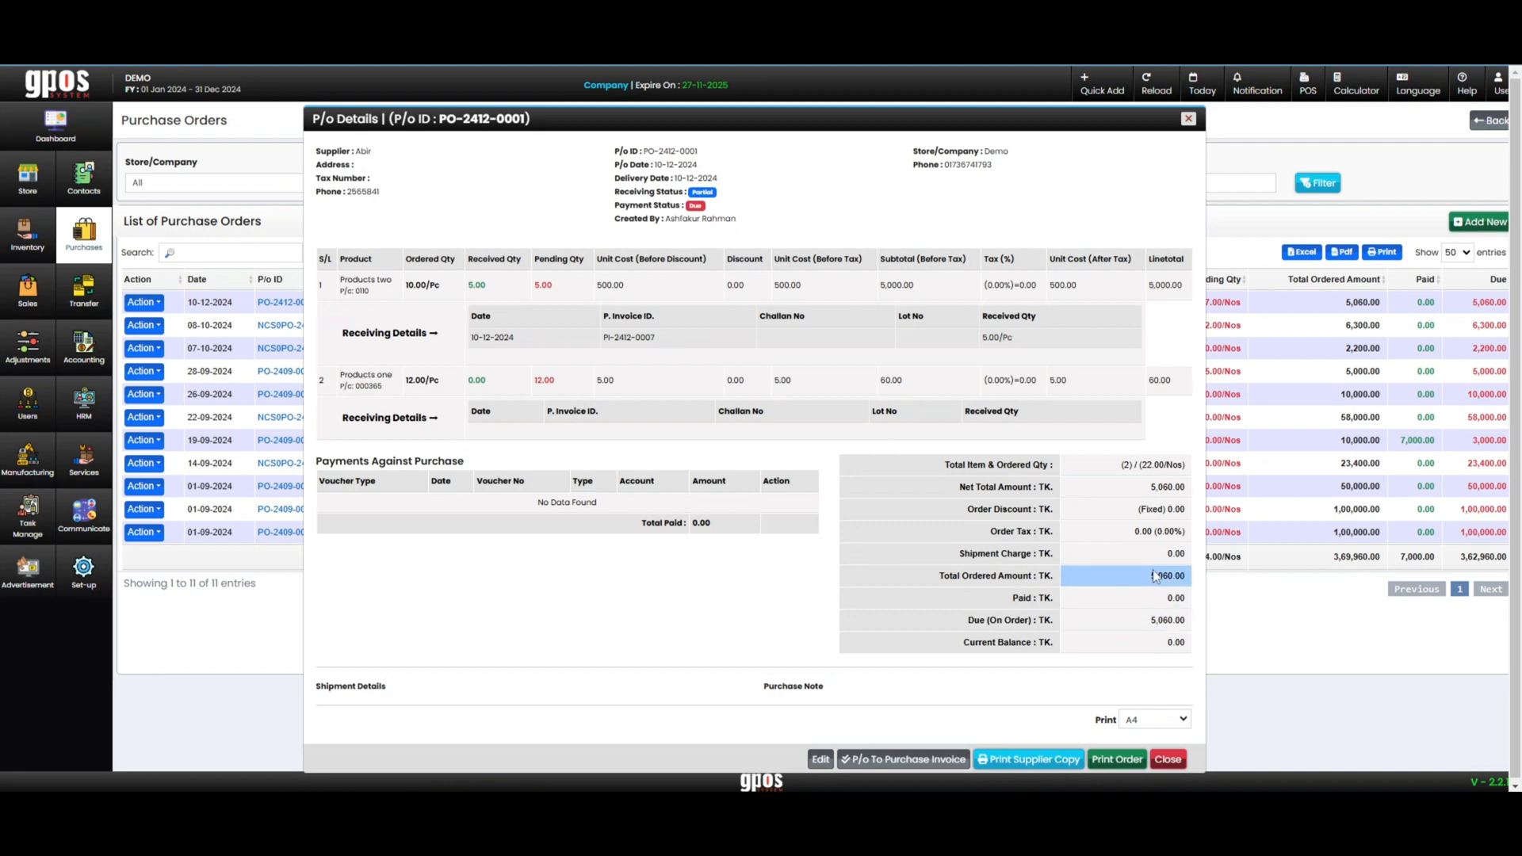
left_click(1165, 487)
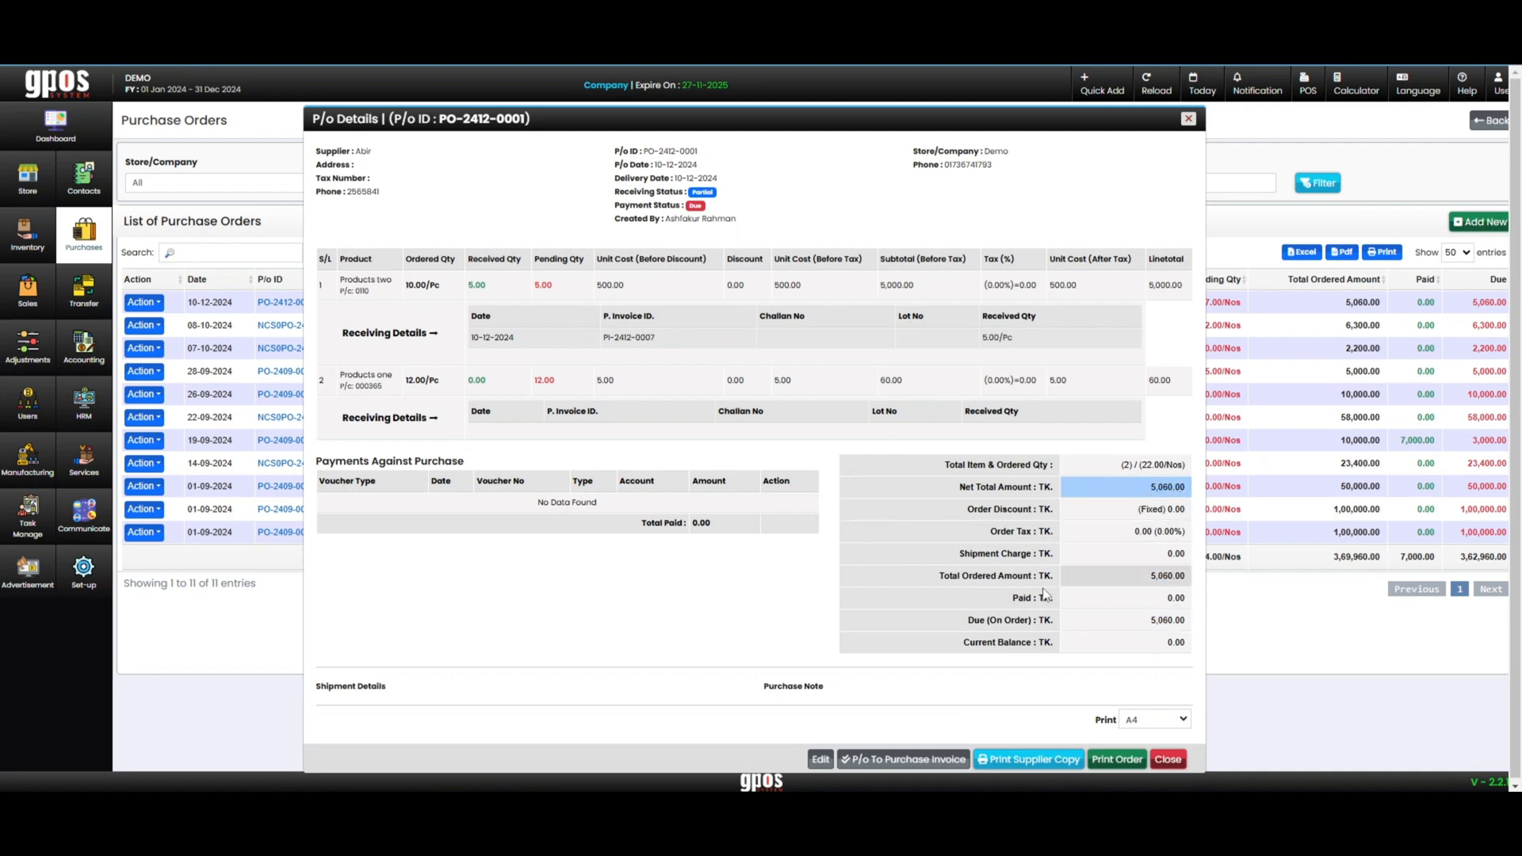
scroll(1133, 639, "down", 1)
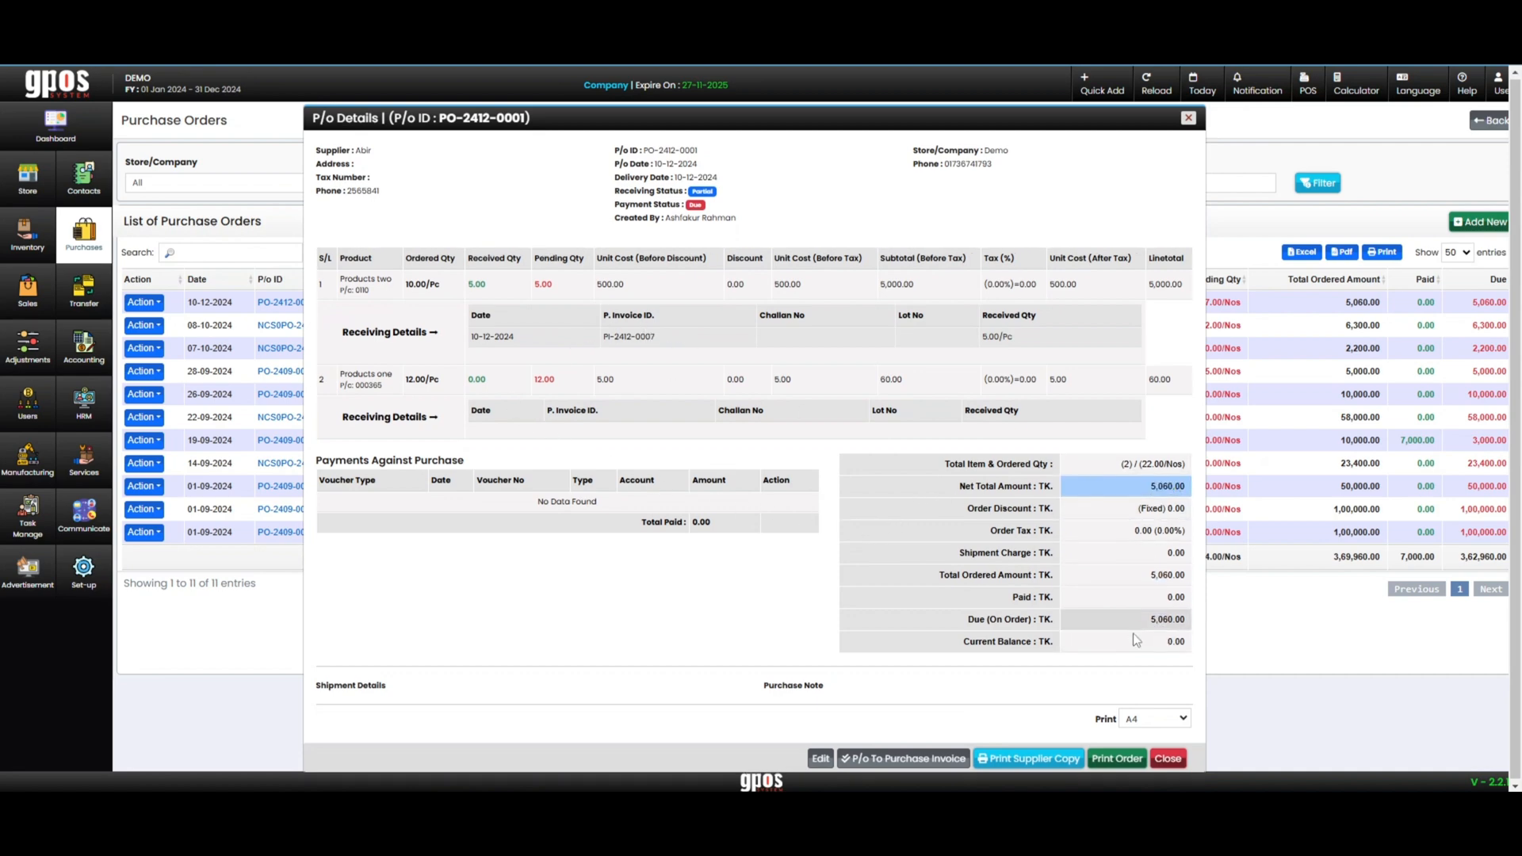
left_click(1165, 757)
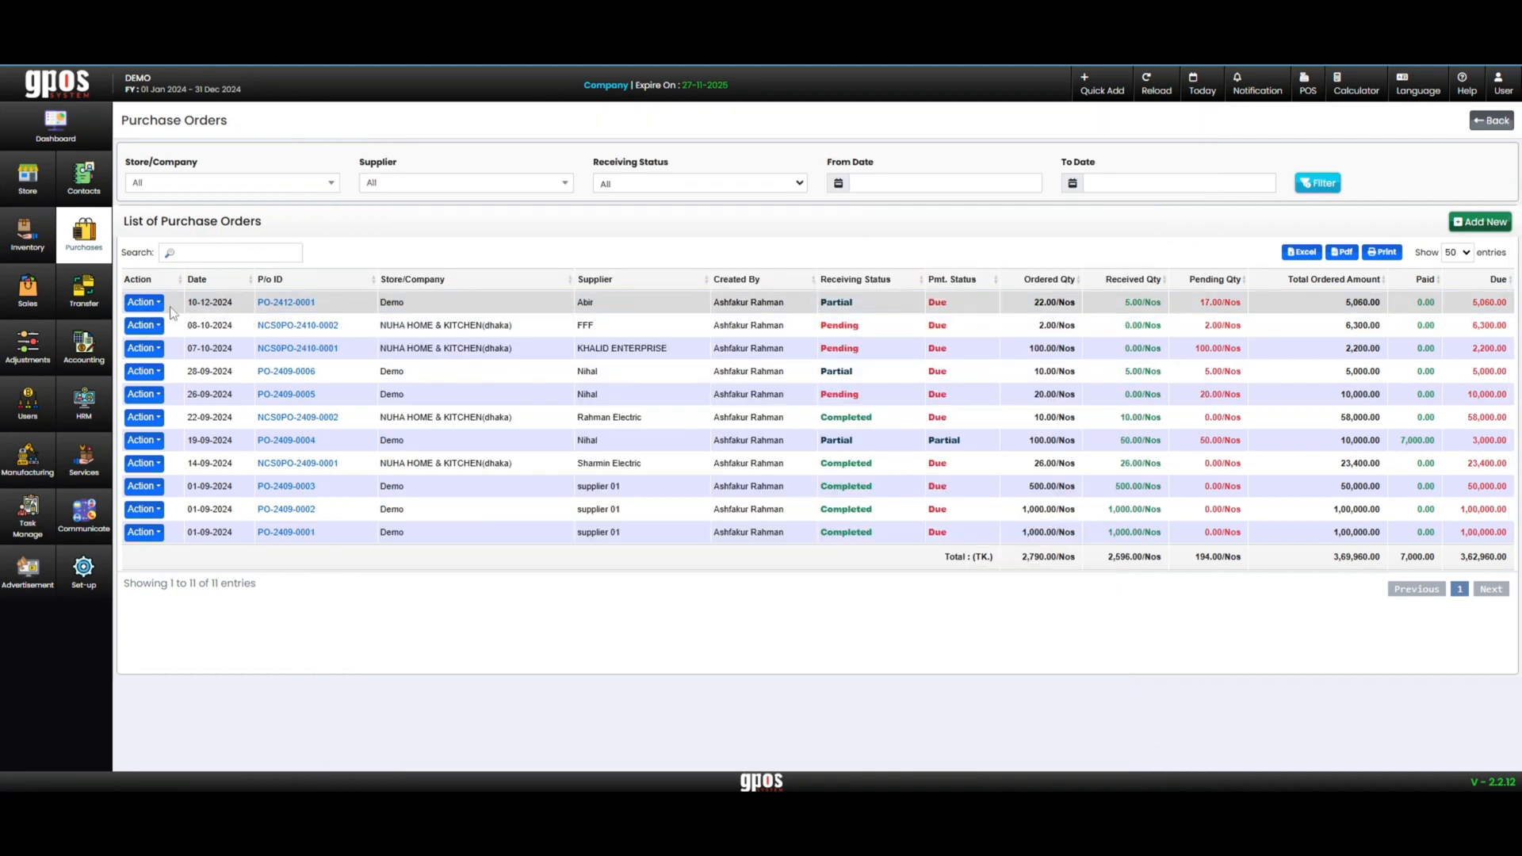
Reopen the purchase order list, open the details of the order dated 10-12-2024 and start converting it to another purchase invoice
left_click(89, 243)
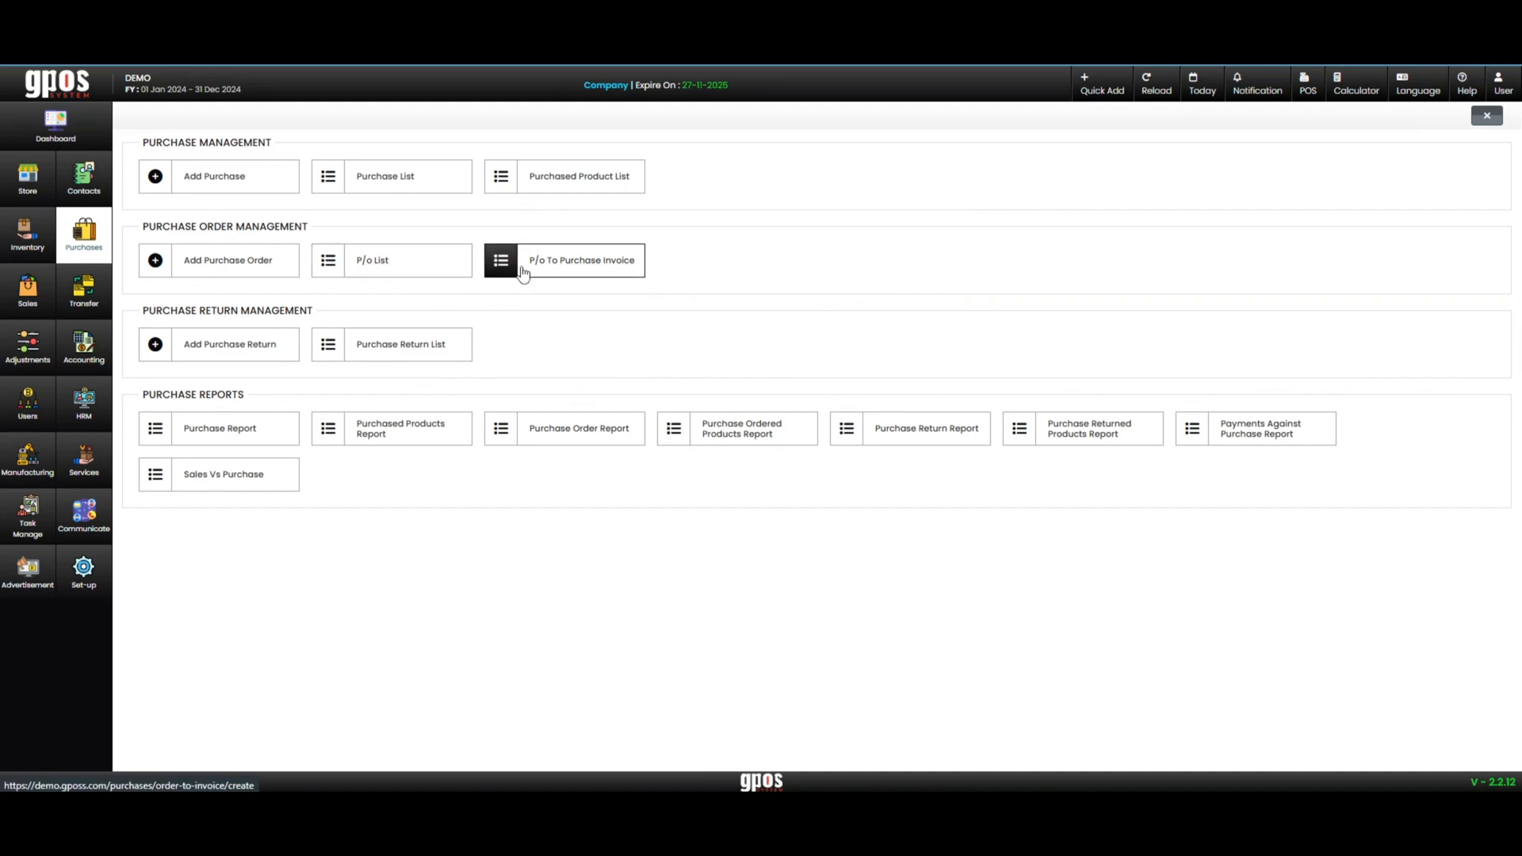
left_click(493, 273)
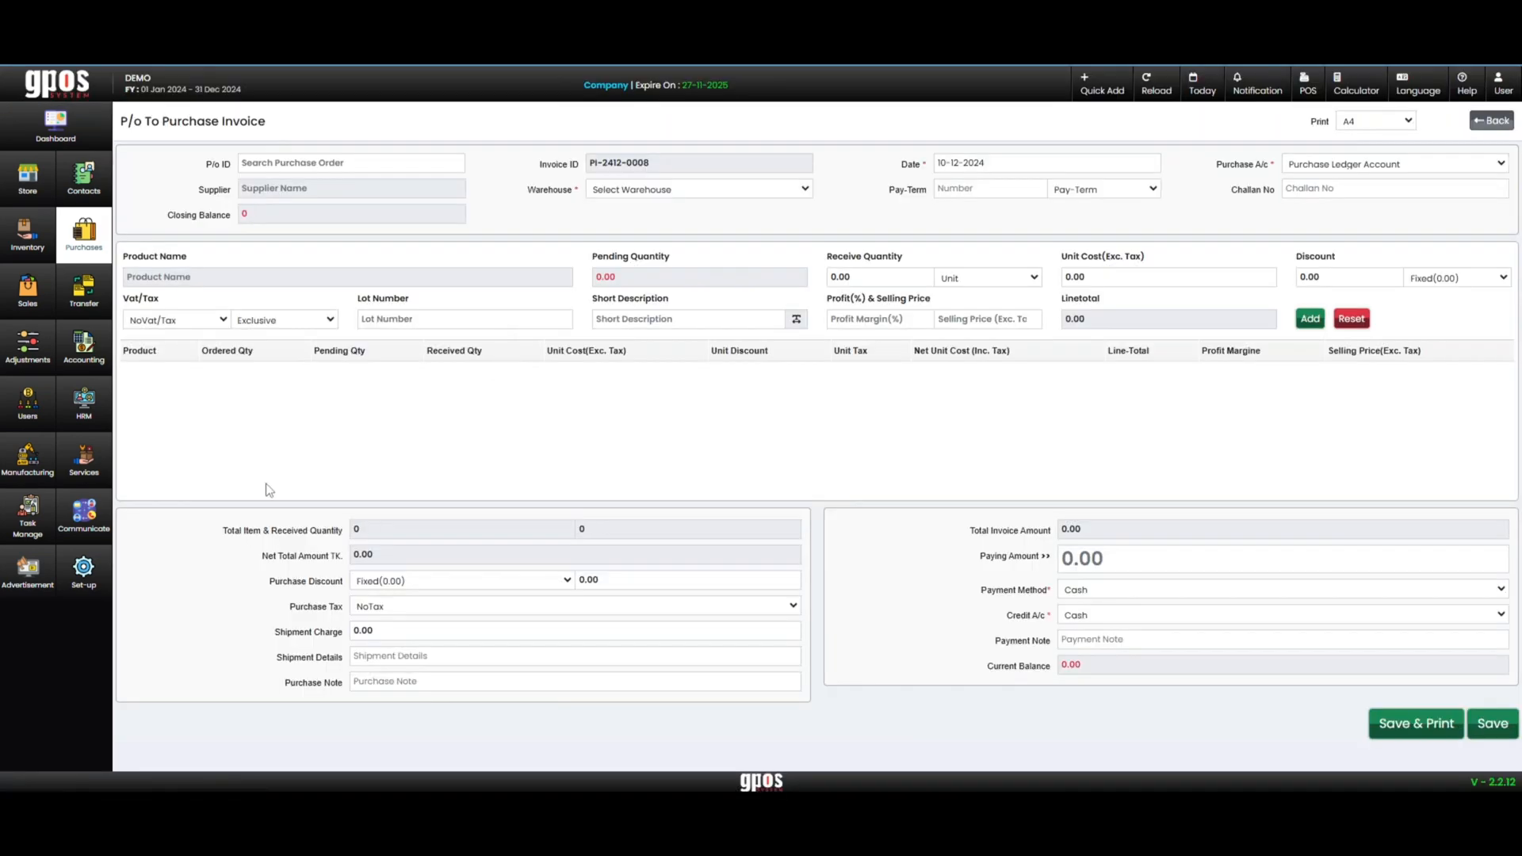
left_click(89, 242)
left_click(388, 266)
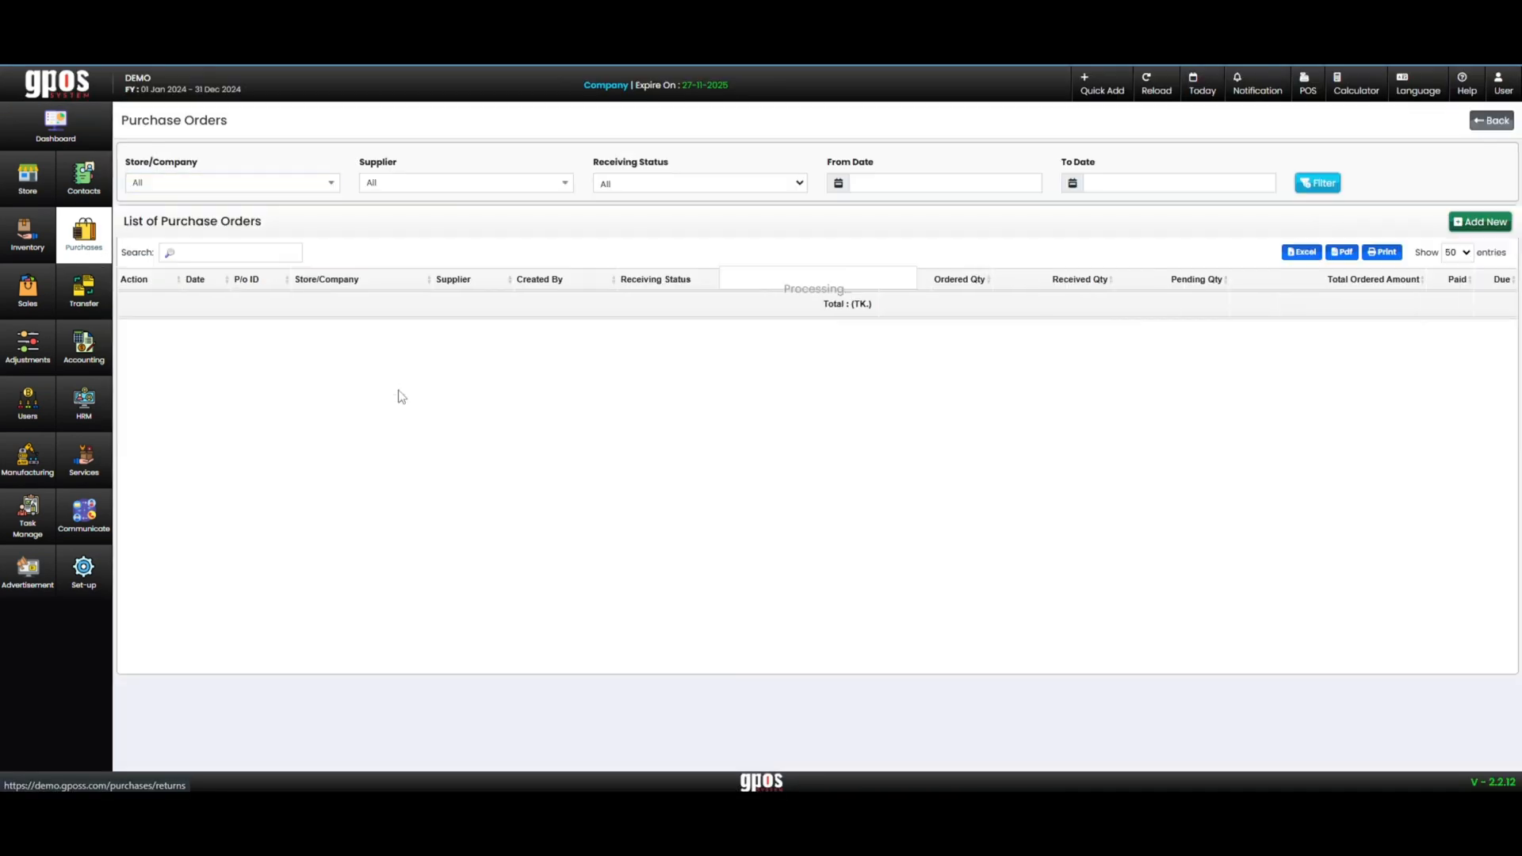
left_click(302, 302)
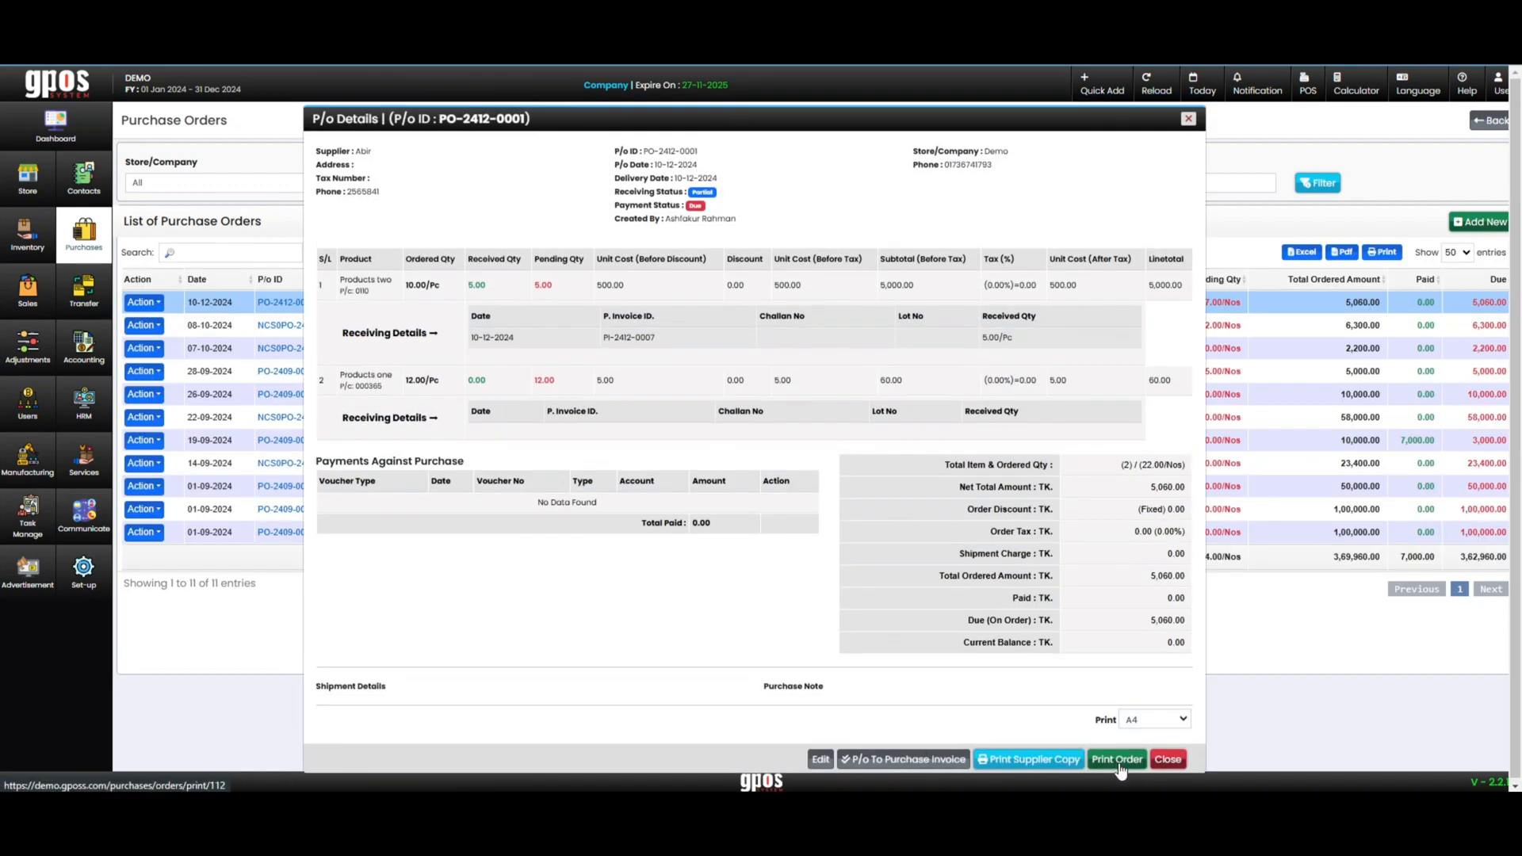
left_click(904, 758)
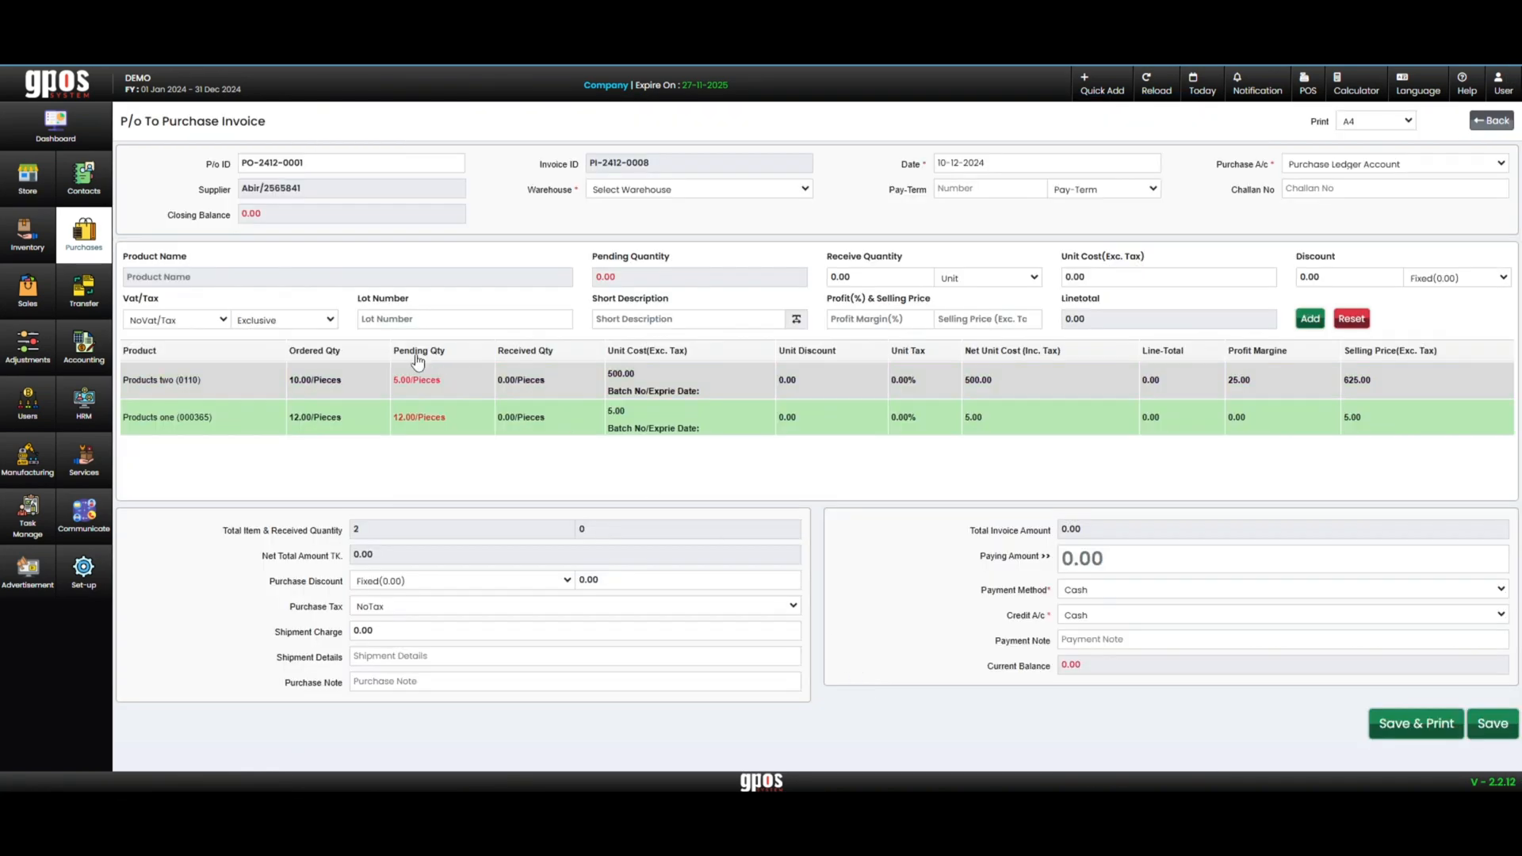
Set the receive quantity to 5 pieces for Products two and 12 pieces for Products one, updating each line
left_click(476, 379)
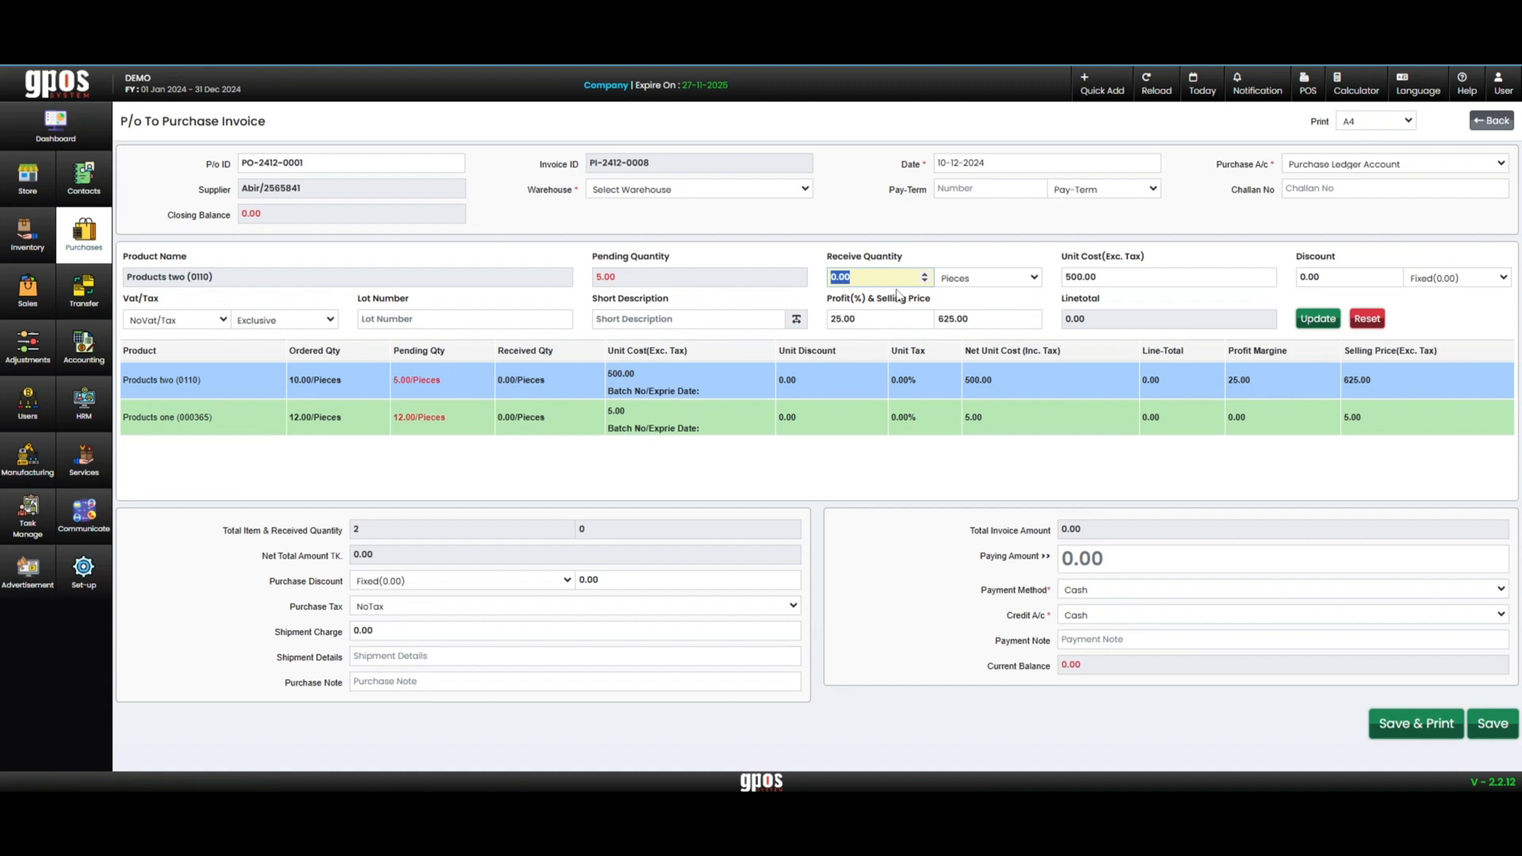
type("5")
left_click(1317, 318)
left_click(450, 418)
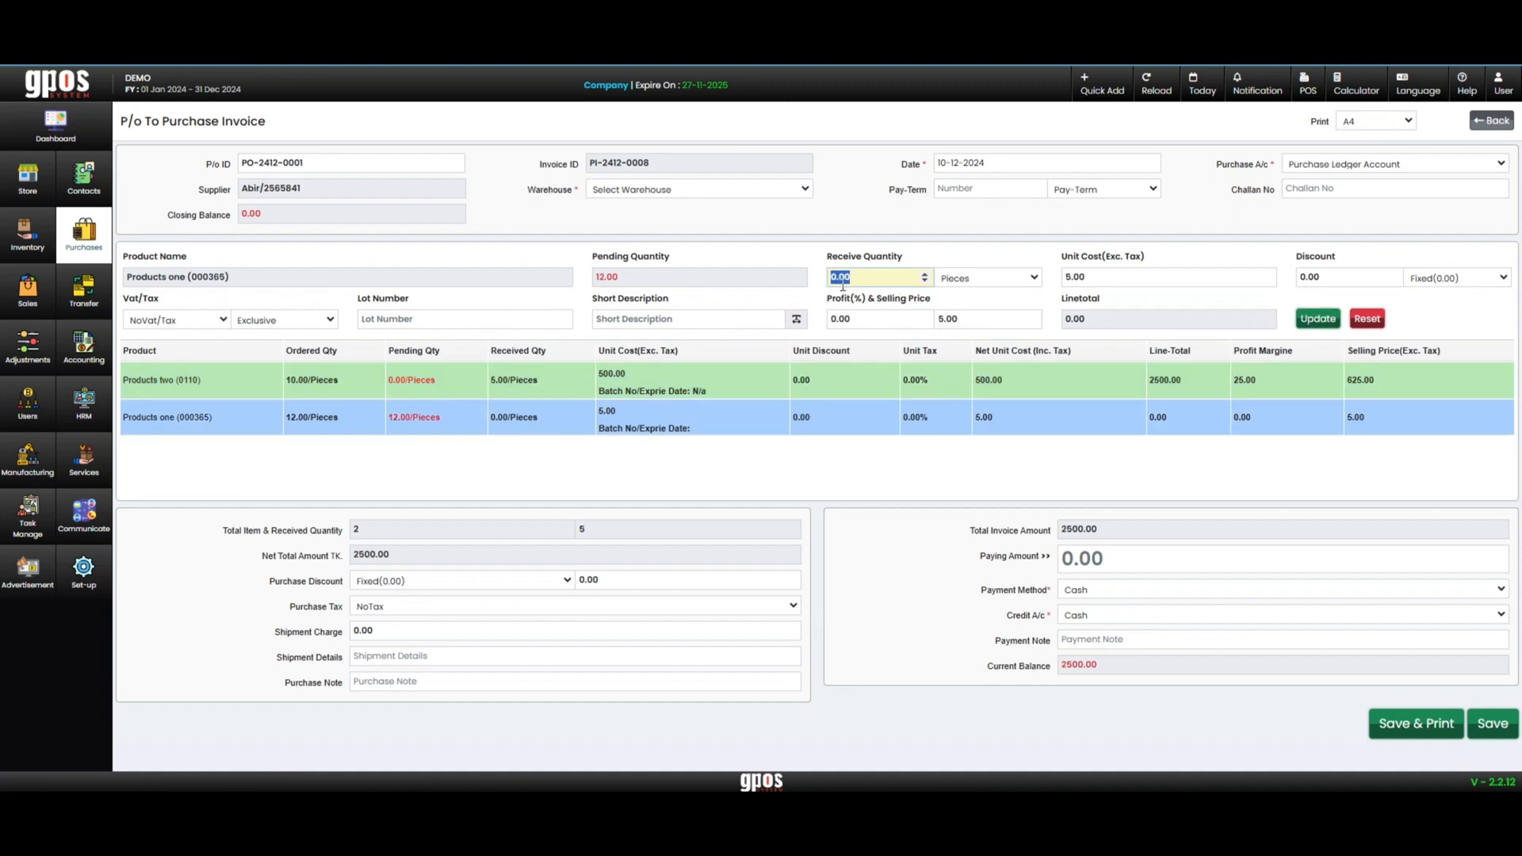
type("12")
left_click(1302, 322)
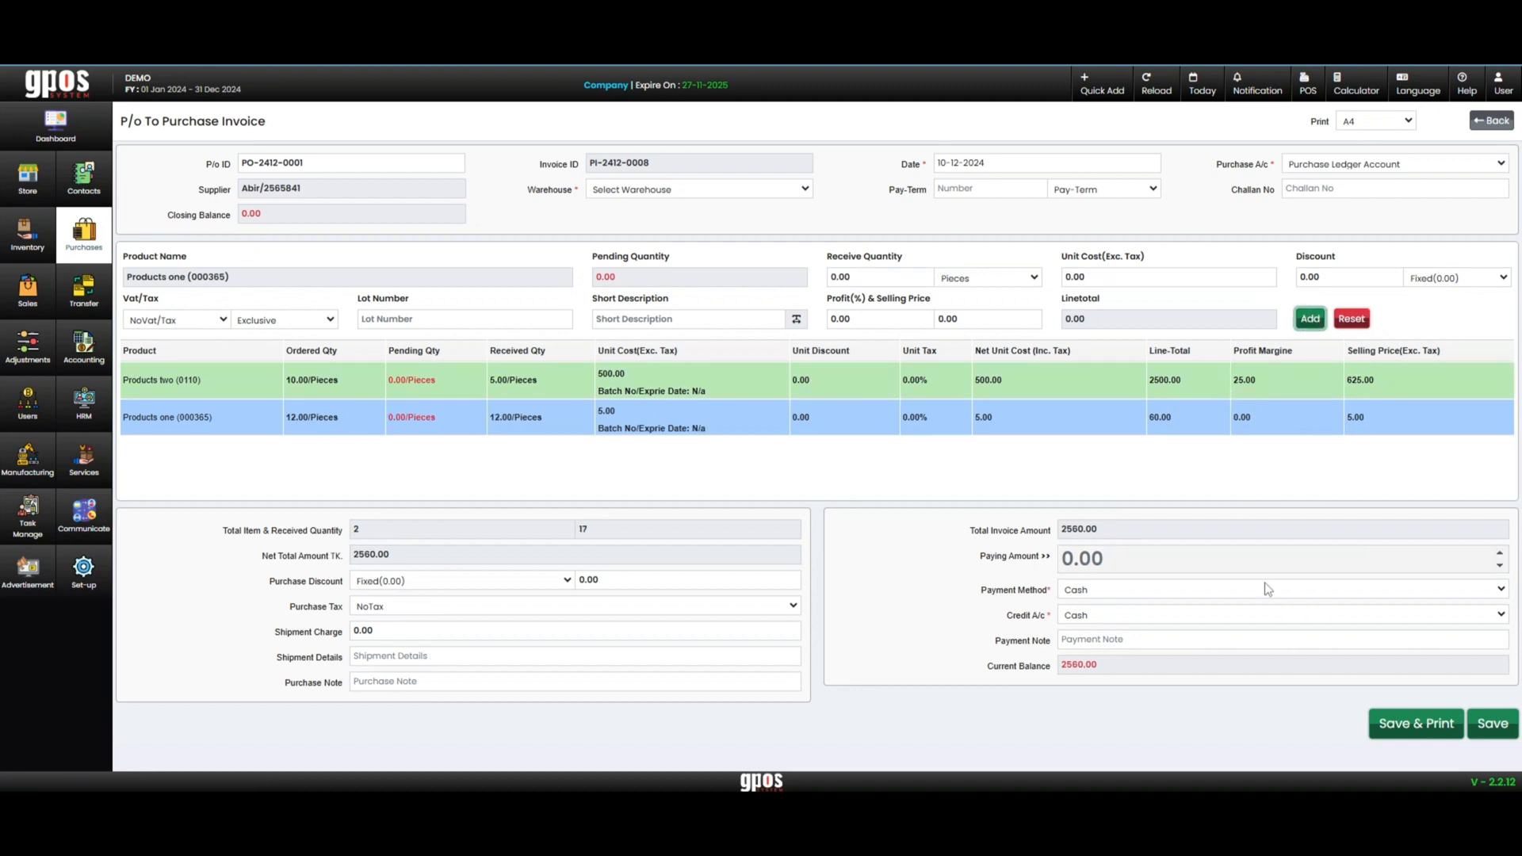
Set the paying amount to 2560 to match the total invoice amount
left_click_drag(1086, 529, 1054, 533)
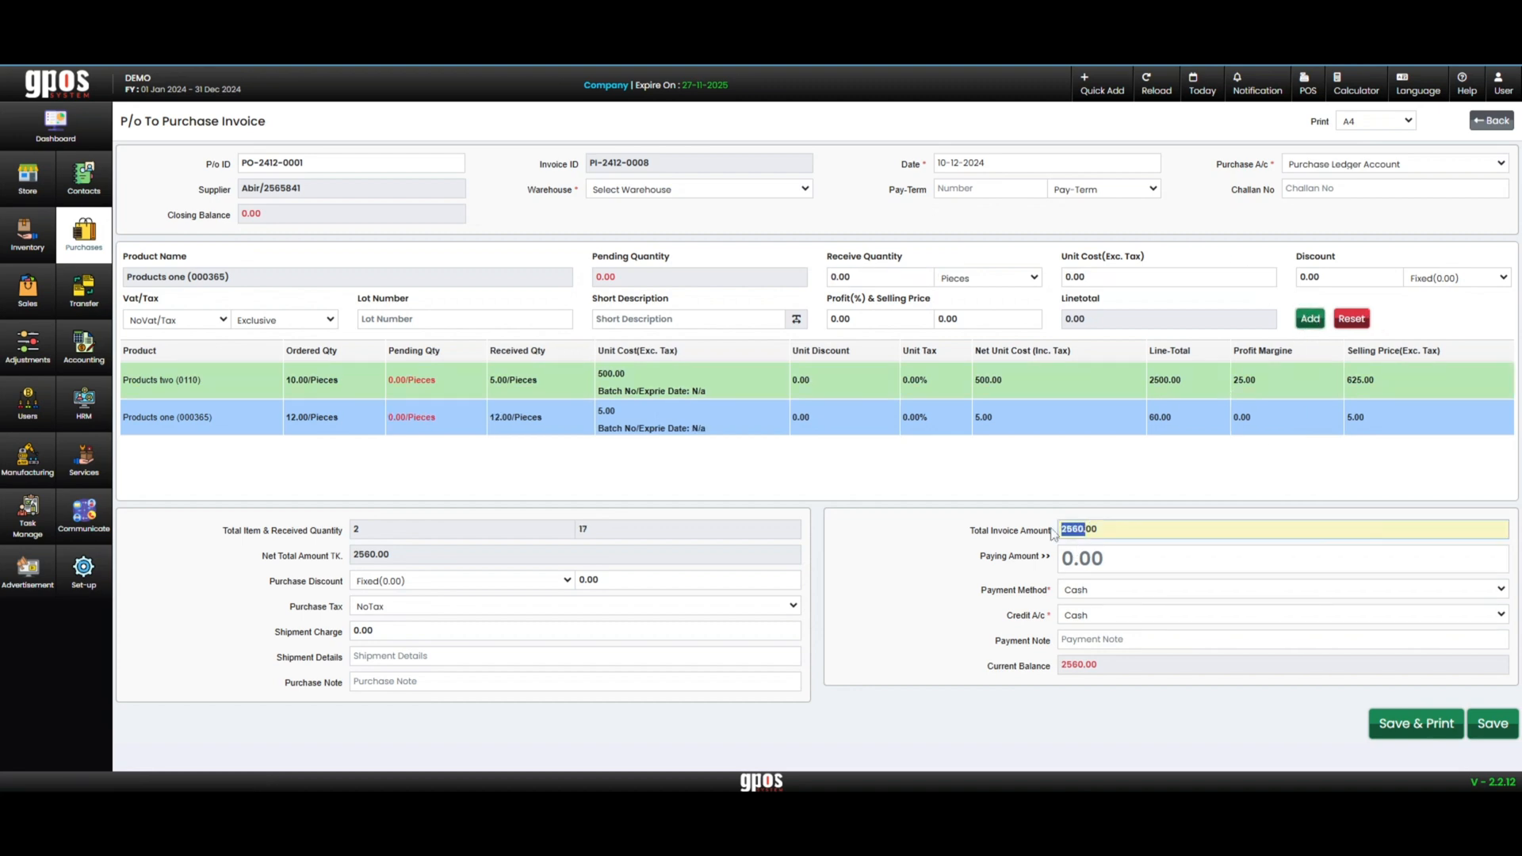
left_click(1094, 559)
type("2560.")
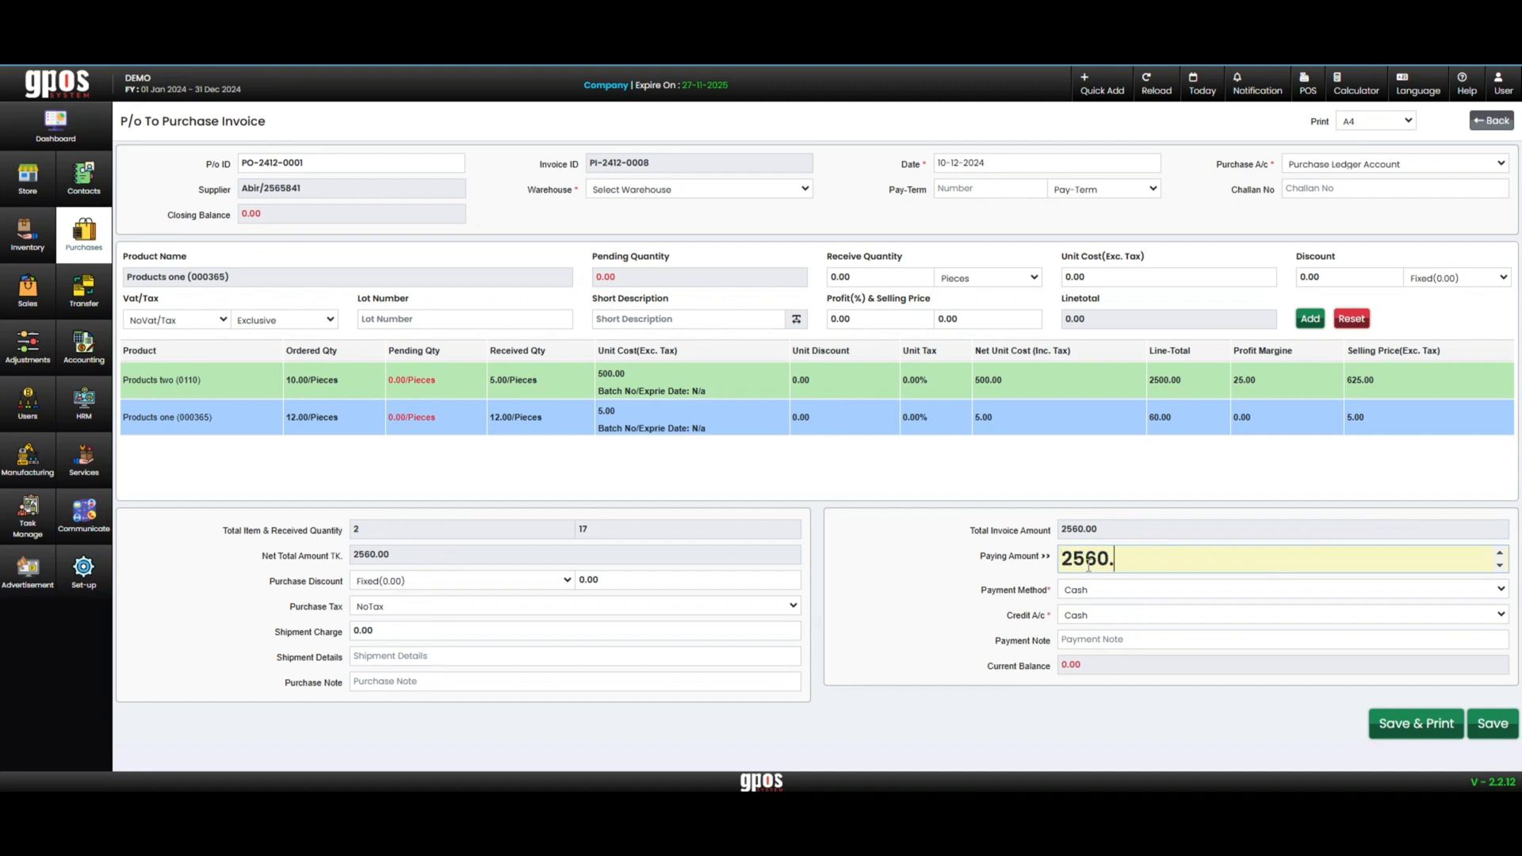
Select the warehouse Godown-1/01 and save the second purchase invoice
left_click(1494, 724)
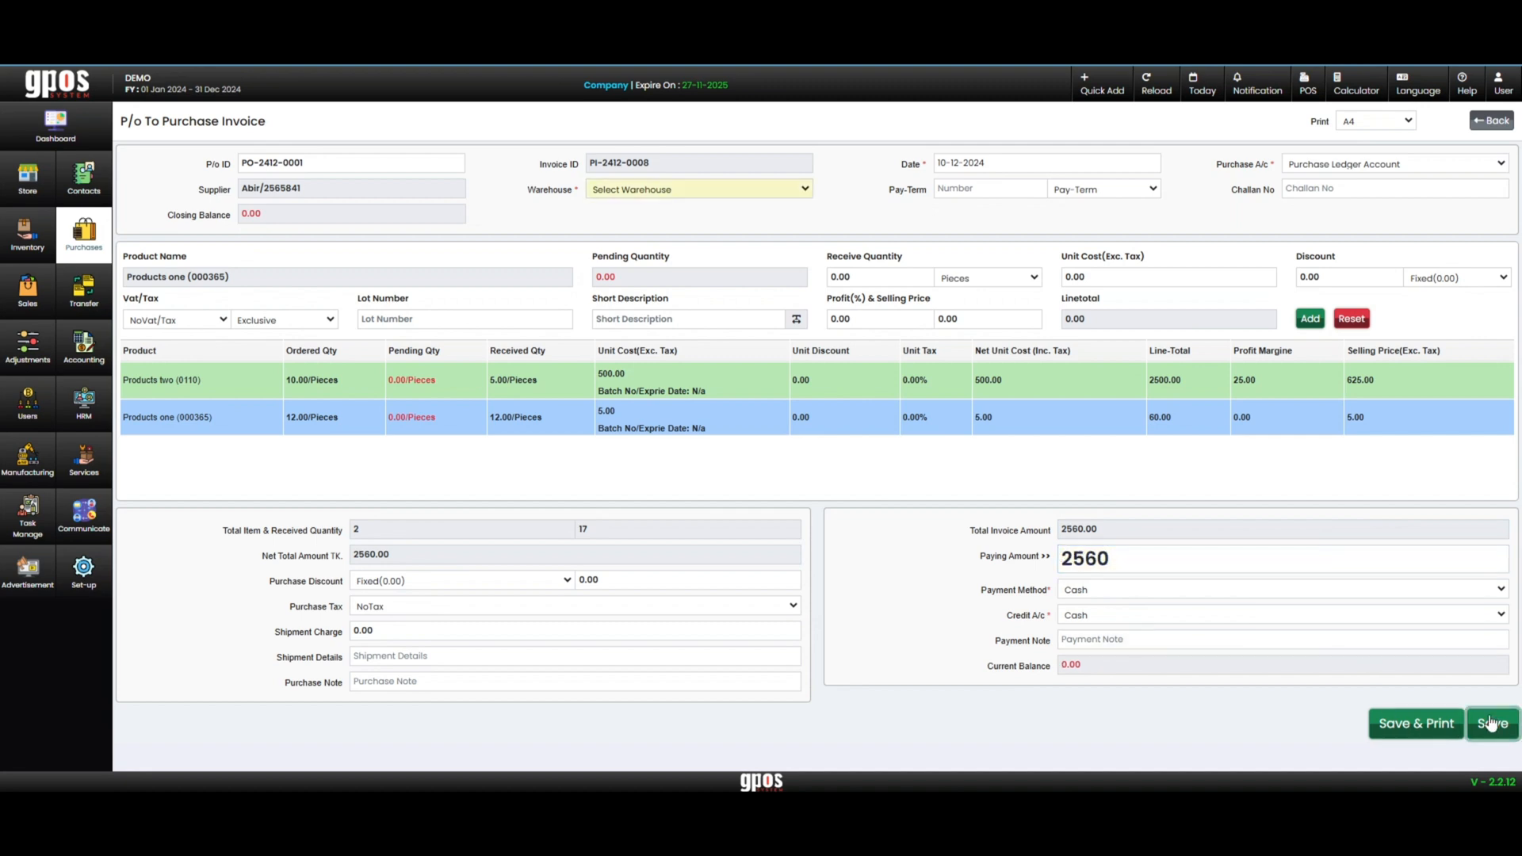
left_click(705, 191)
left_click(679, 229)
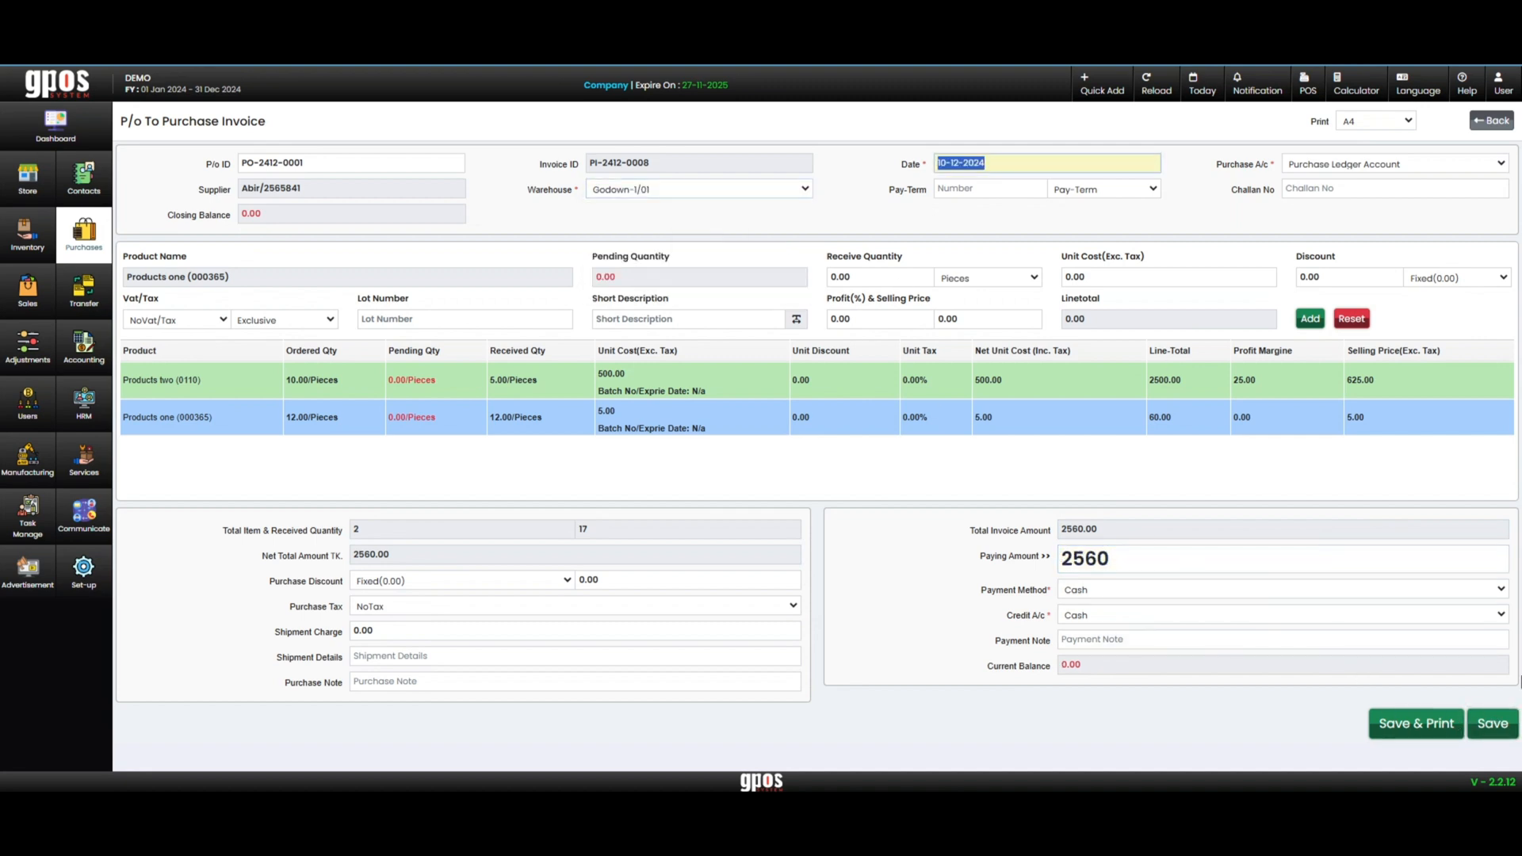
left_click(1490, 725)
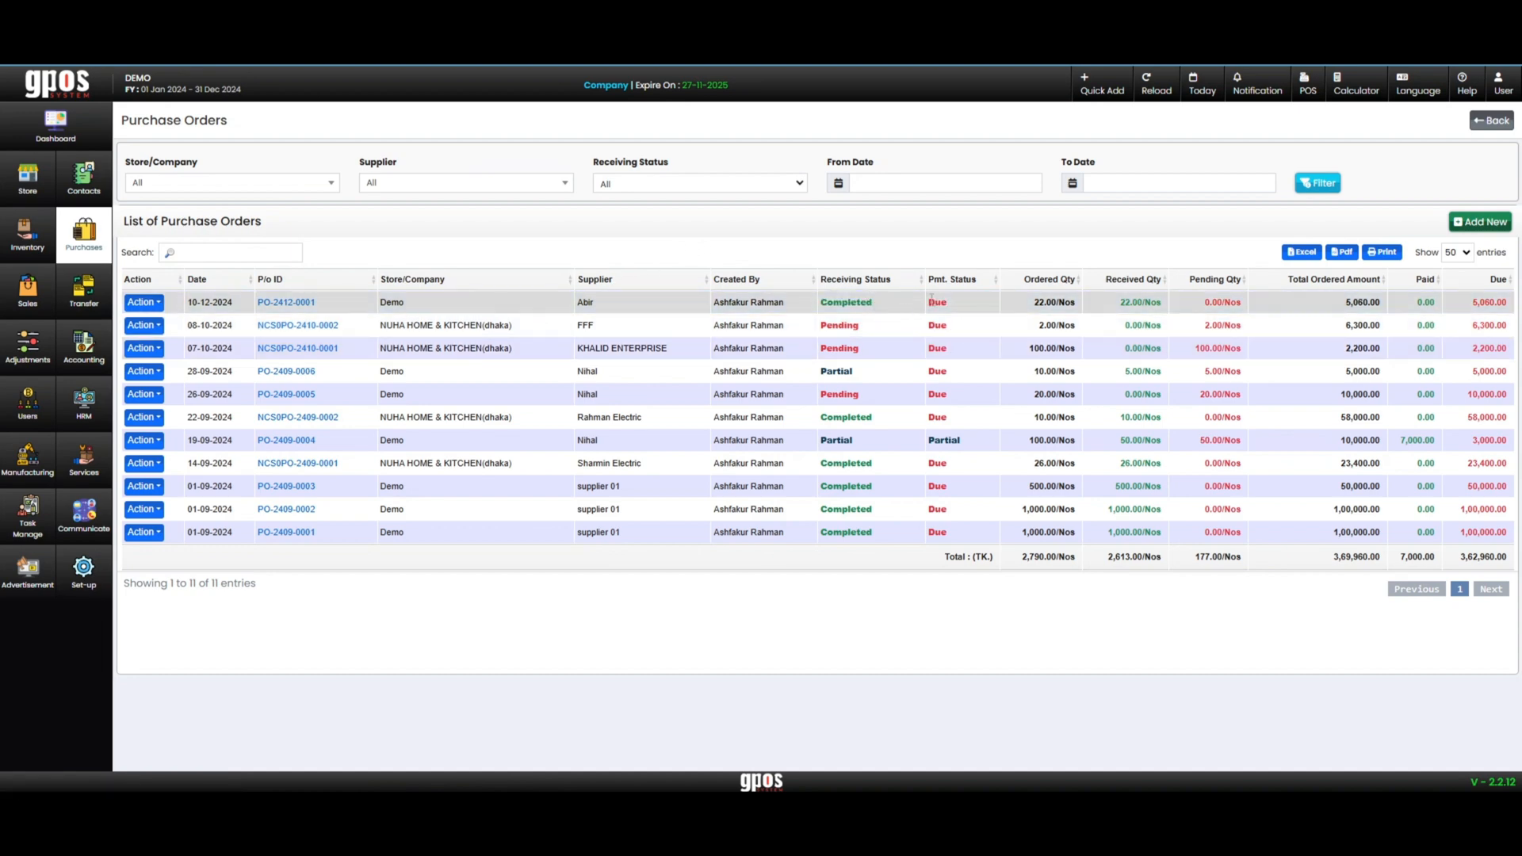
Check the receiving status, payment status and quantities of the 10-12-2024 order in the purchase order list
left_click_drag(929, 301, 1325, 301)
left_click(1325, 302)
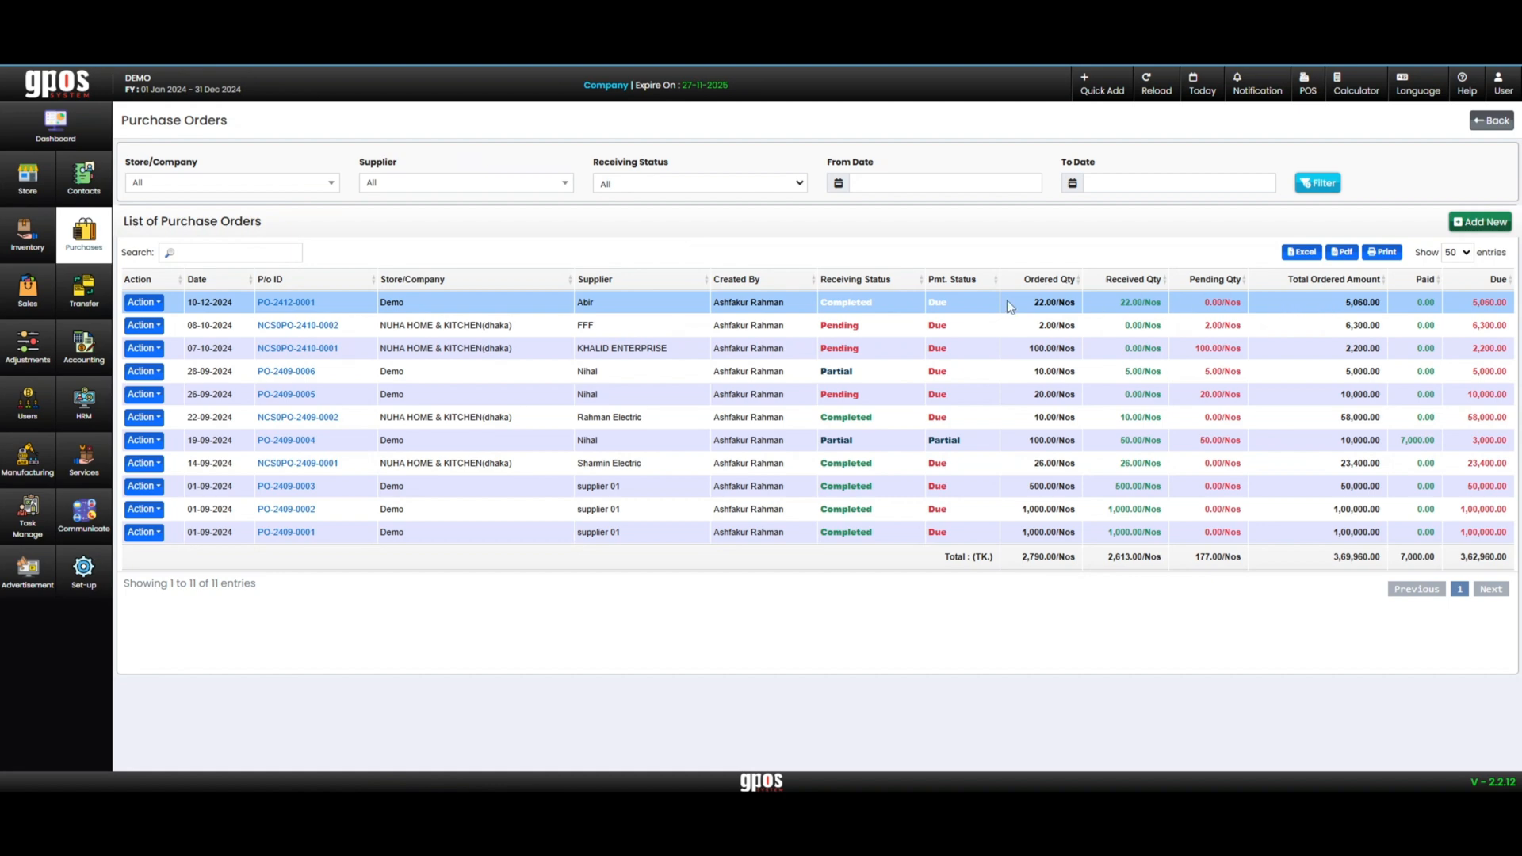
left_click_drag(949, 305, 904, 302)
left_click(901, 303)
Open the purchase list and check the quantities and amounts of the two invoices made from the purchase order
left_click(82, 236)
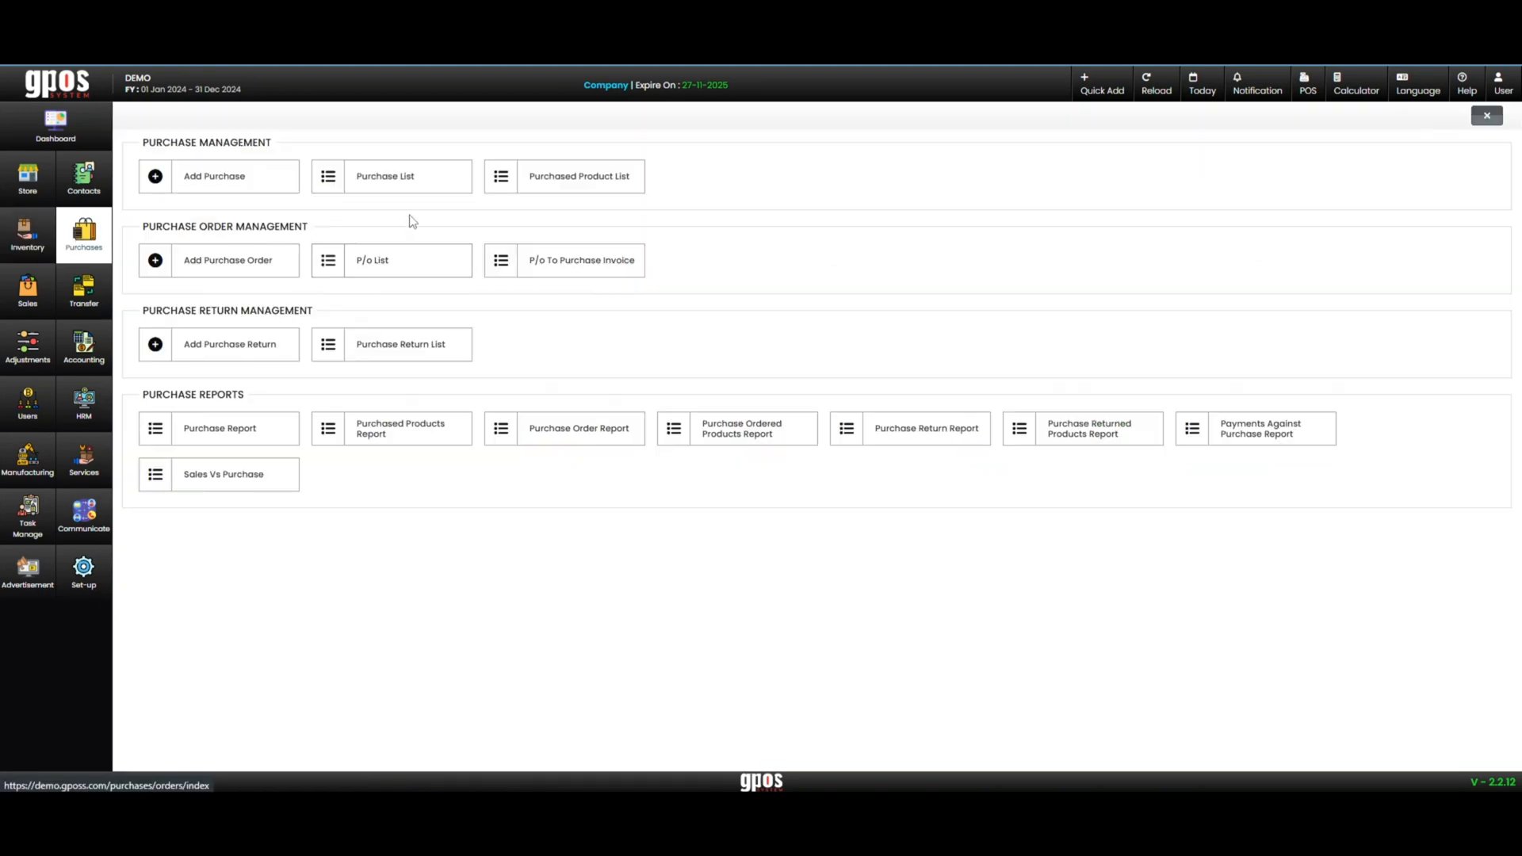
left_click(414, 191)
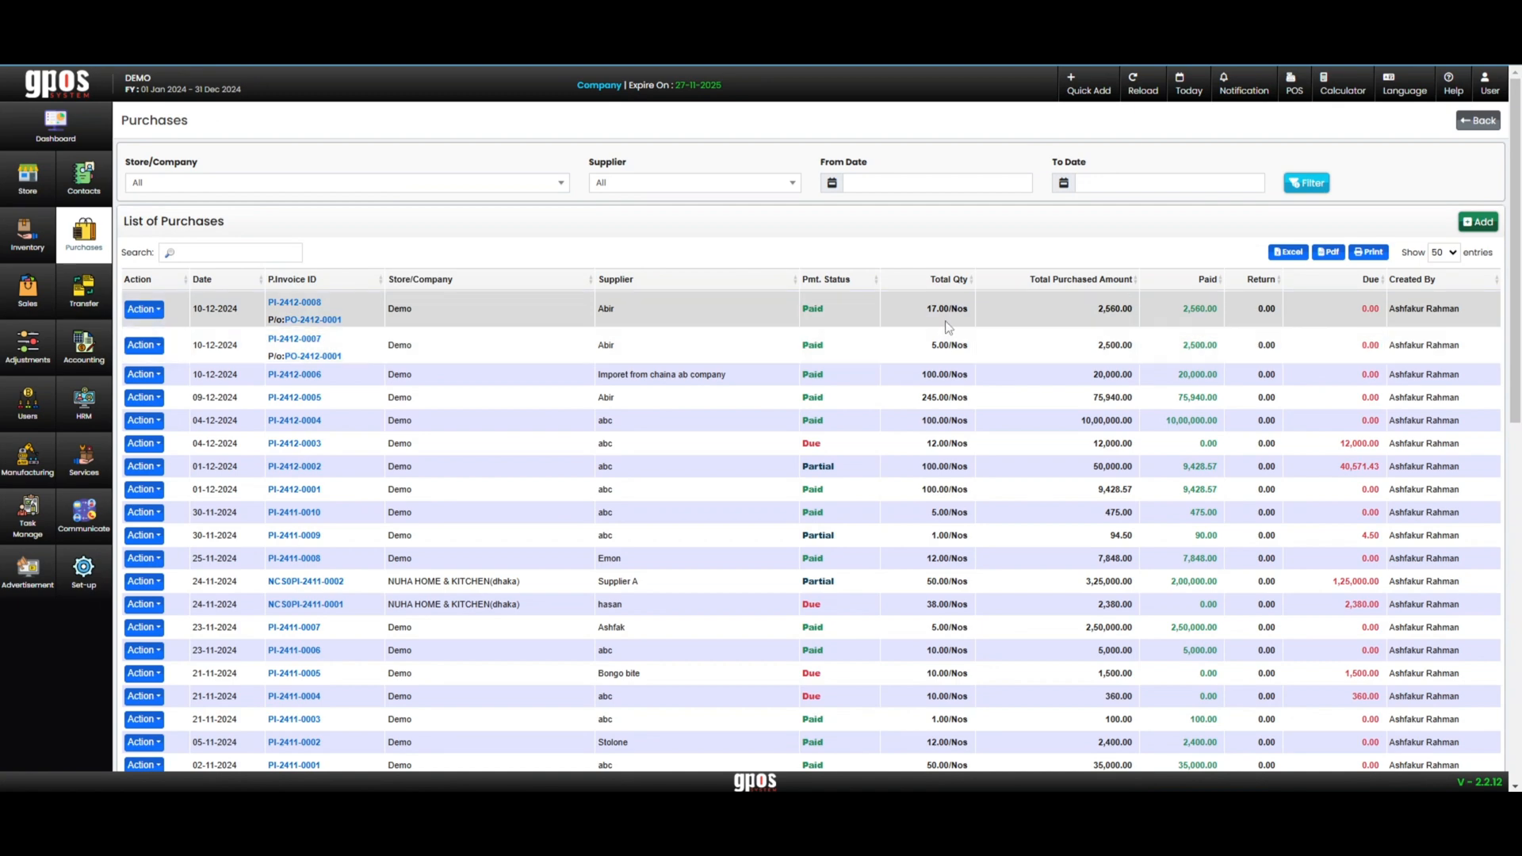
left_click_drag(953, 344, 1142, 350)
Search the supplier list for the purchase order's supplier and open that supplier's management page
left_click(84, 176)
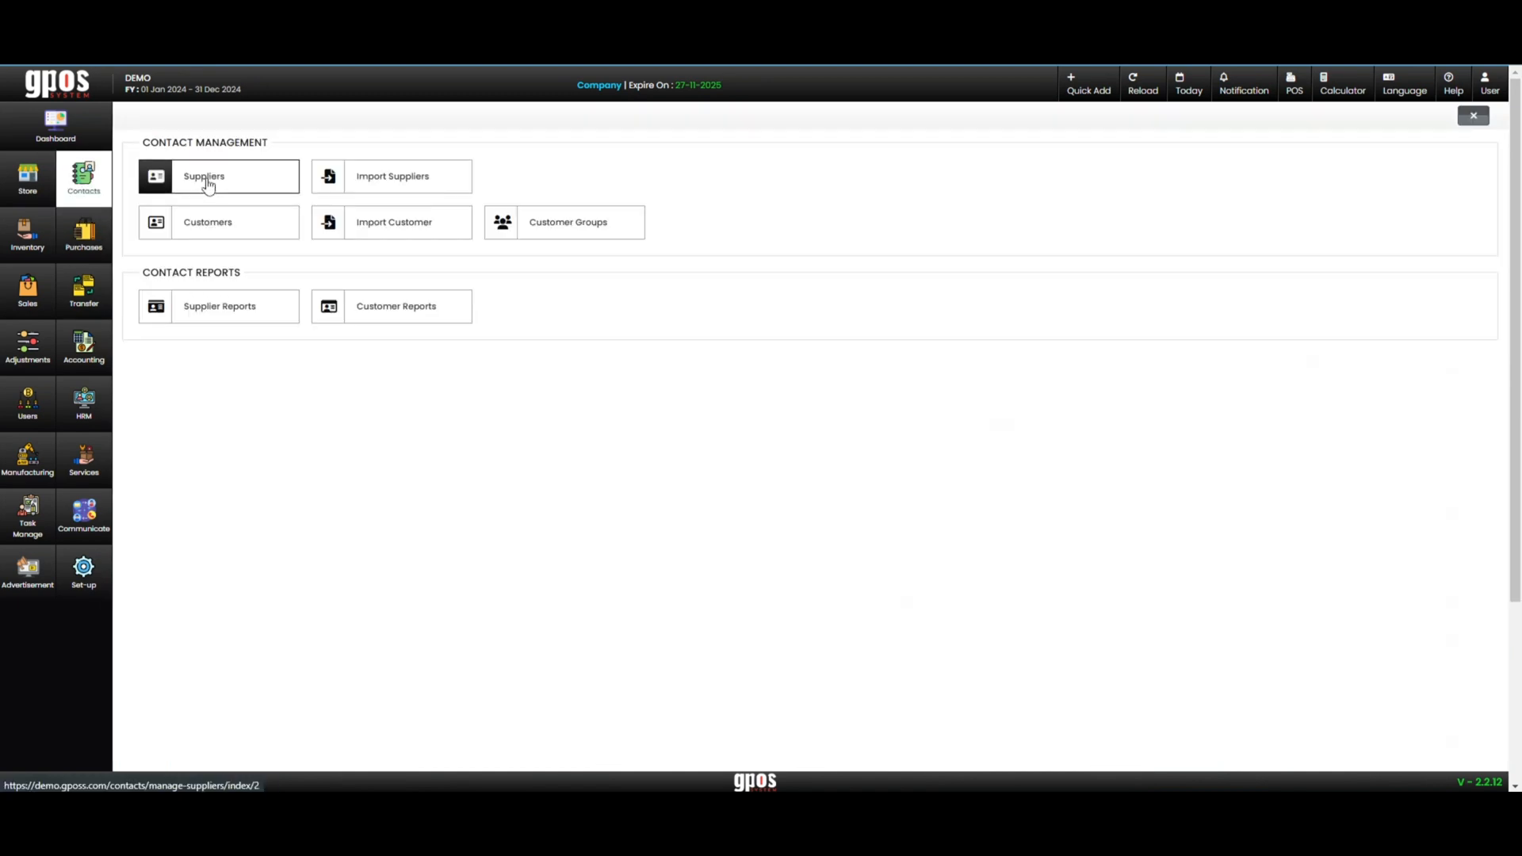
left_click(207, 184)
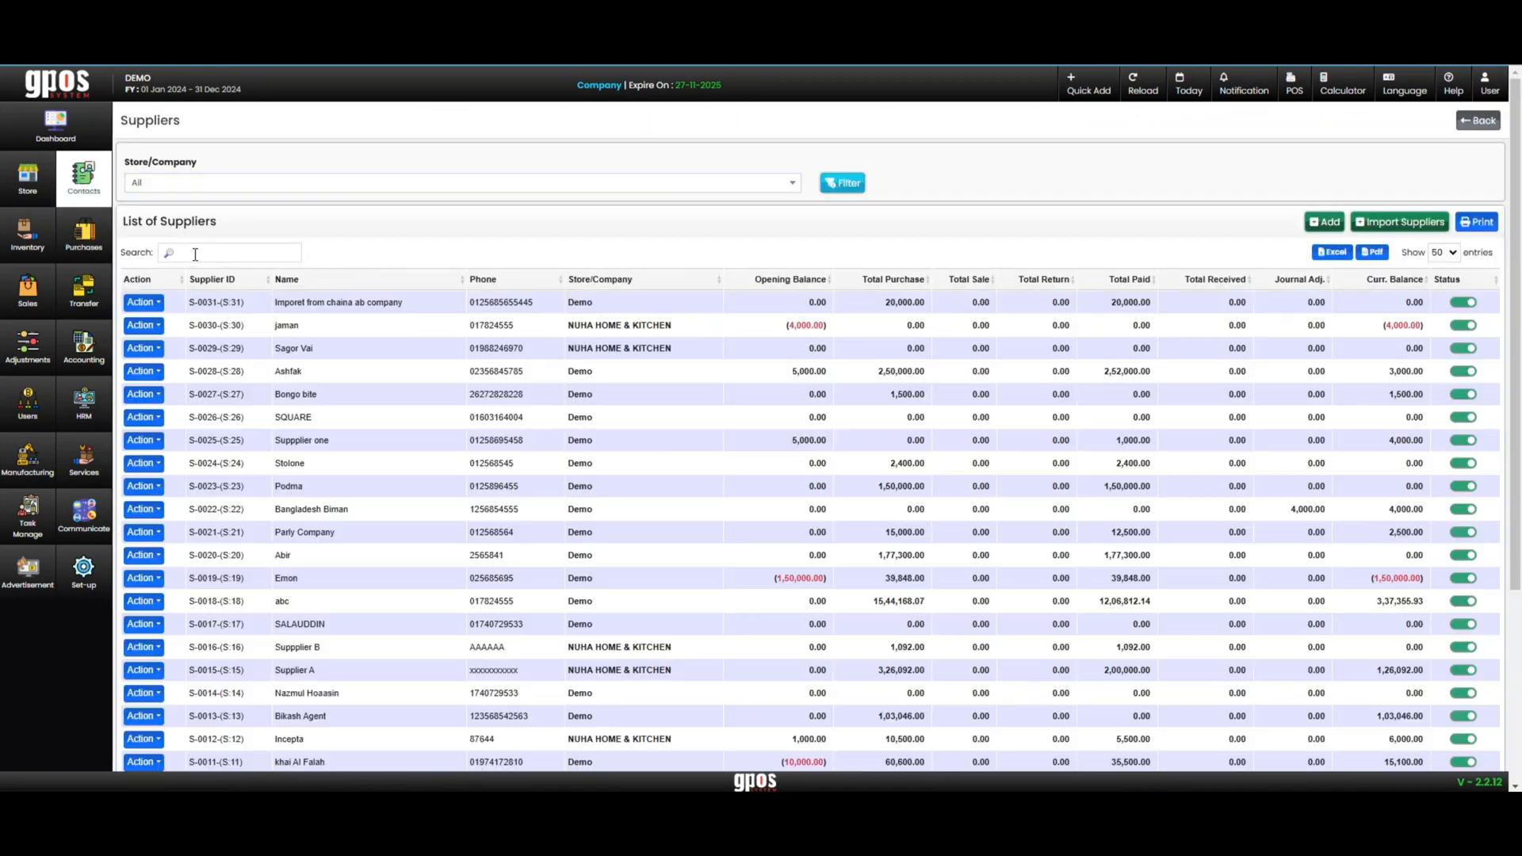
left_click(195, 254)
type("abi")
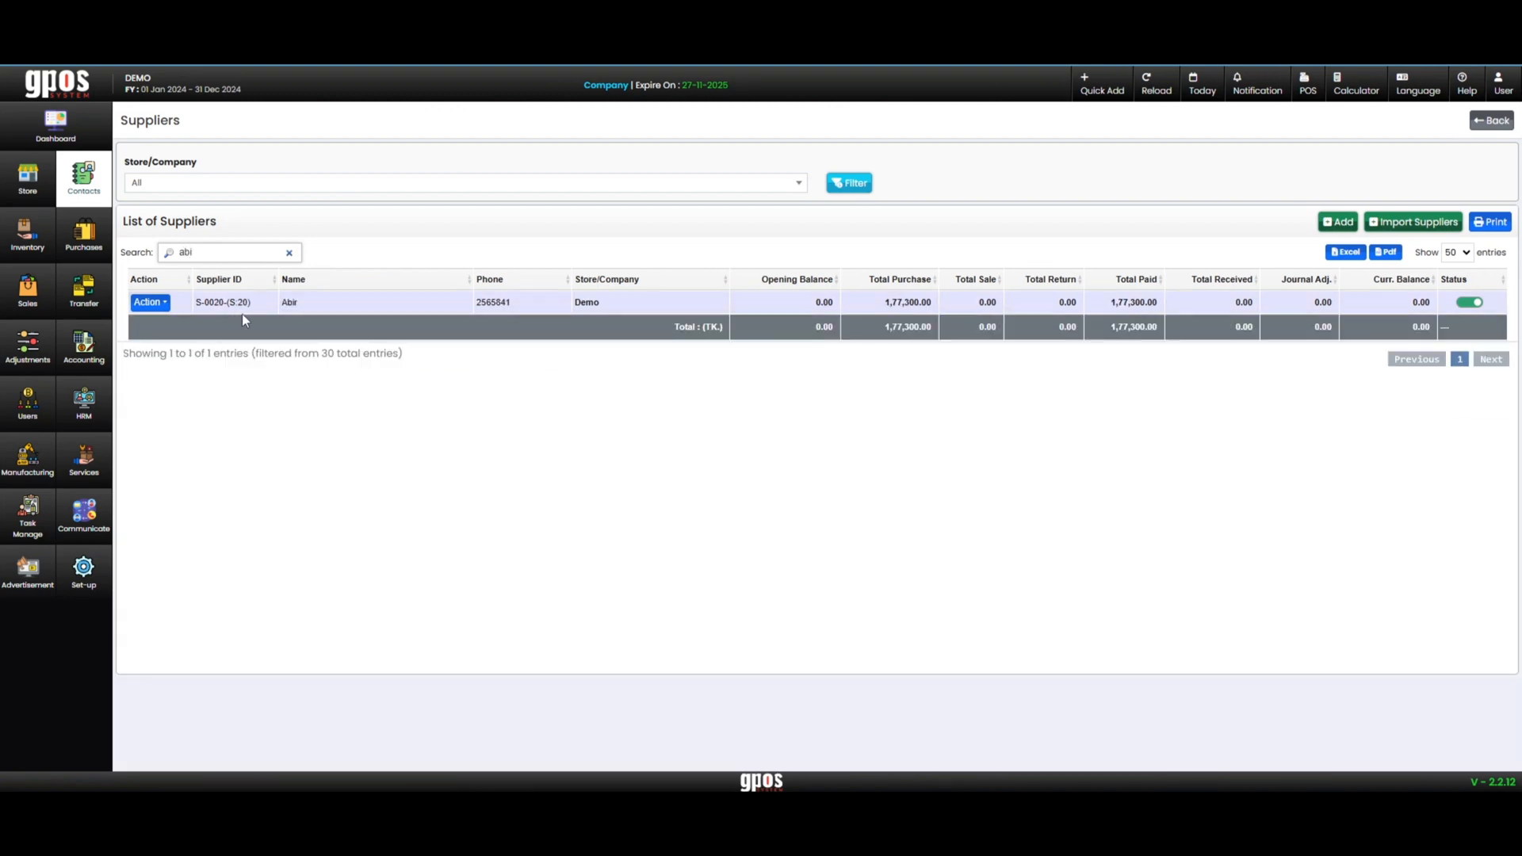
left_click(150, 302)
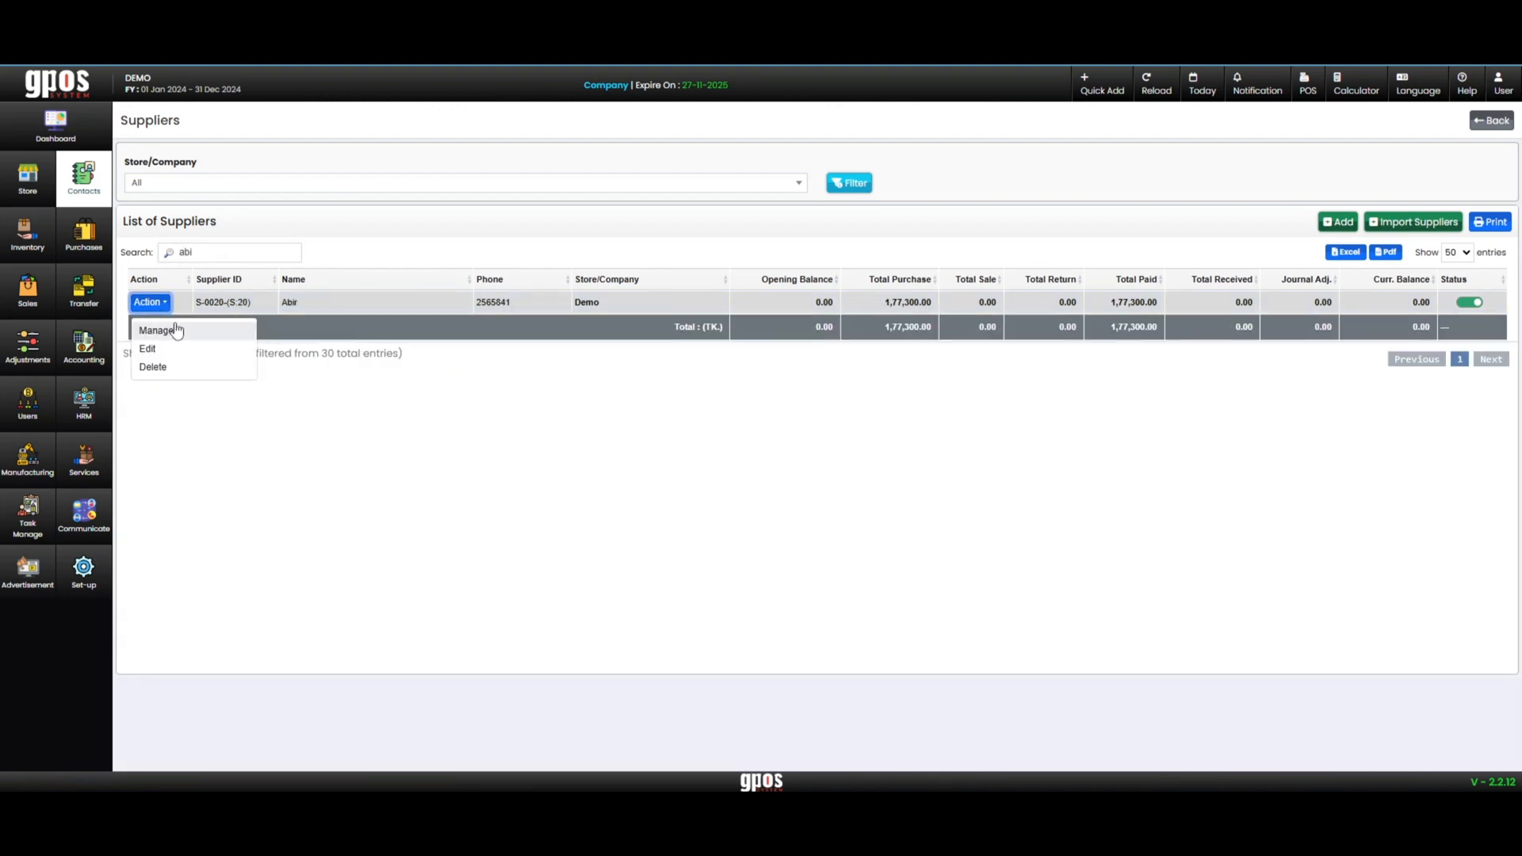
left_click(434, 314)
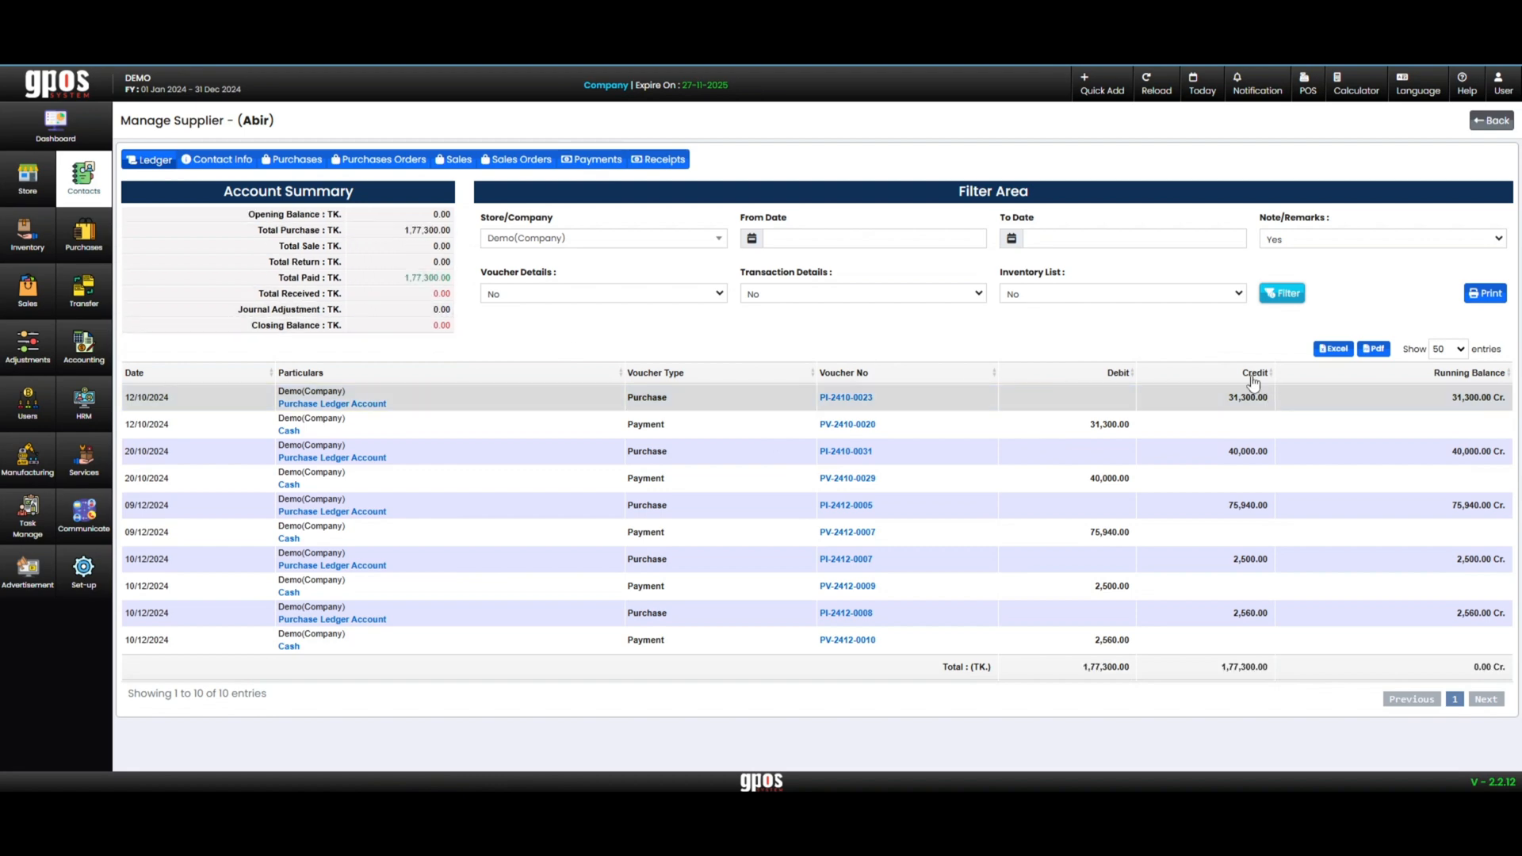
Examine the purchase and payment entries for both new invoices in the supplier's ledger
left_click(1241, 558)
left_click_drag(1234, 623, 244, 384)
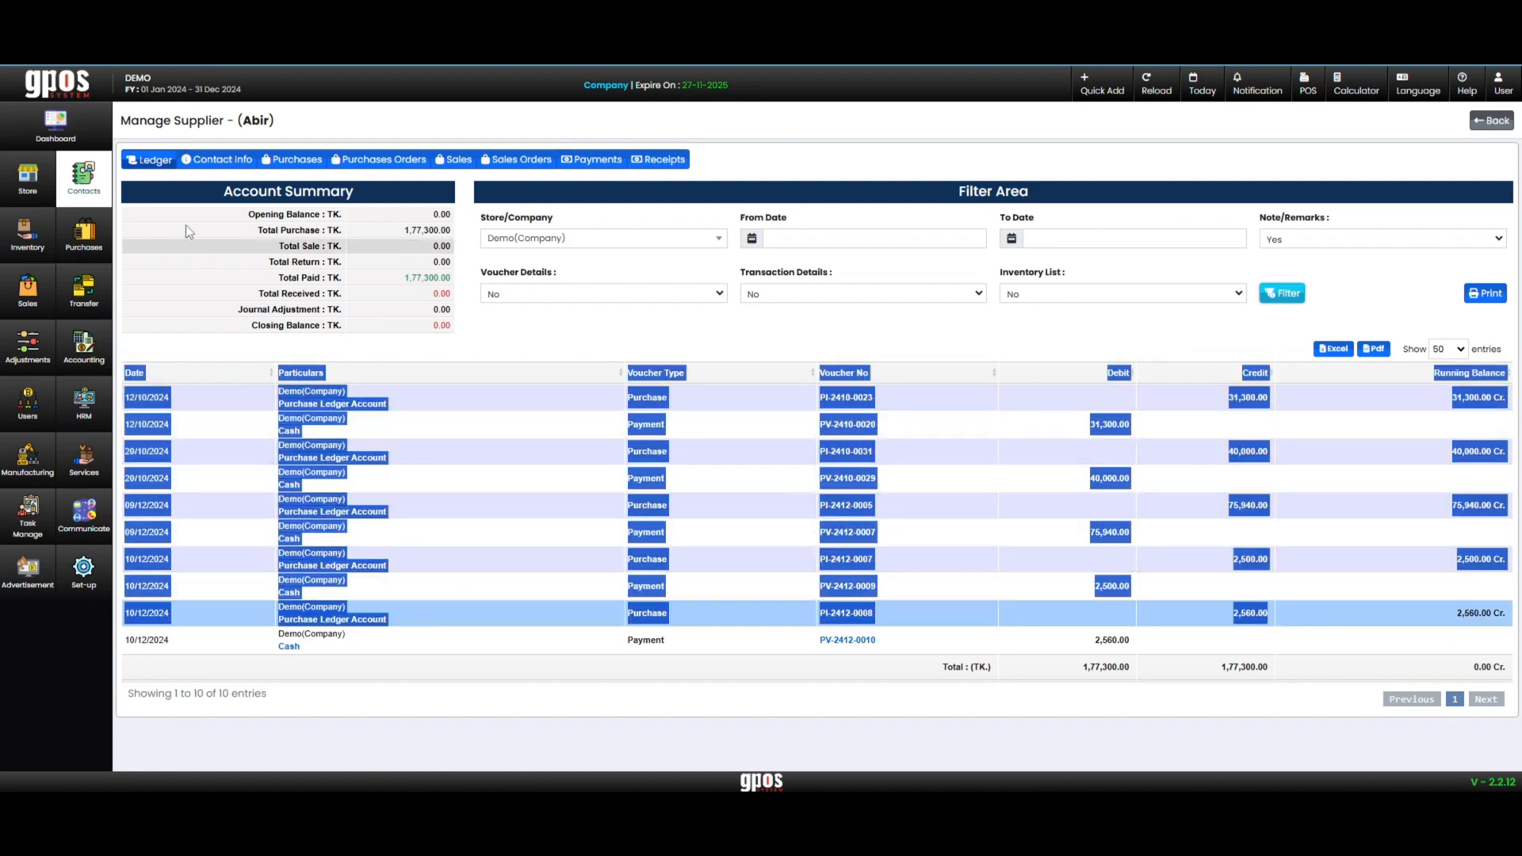
left_click(534, 701)
Return to the purchase management options
left_click(84, 234)
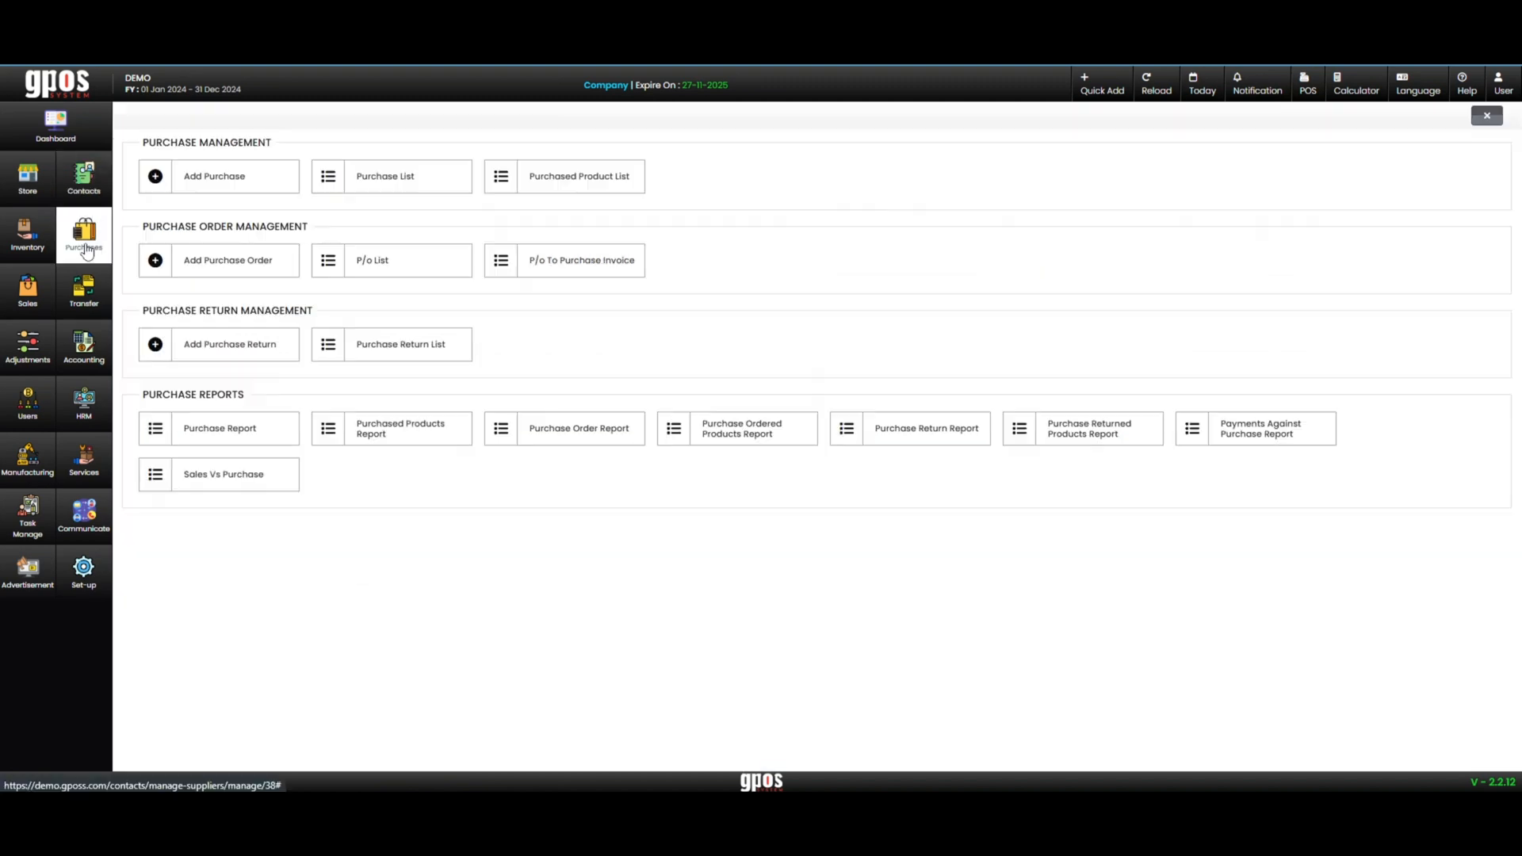